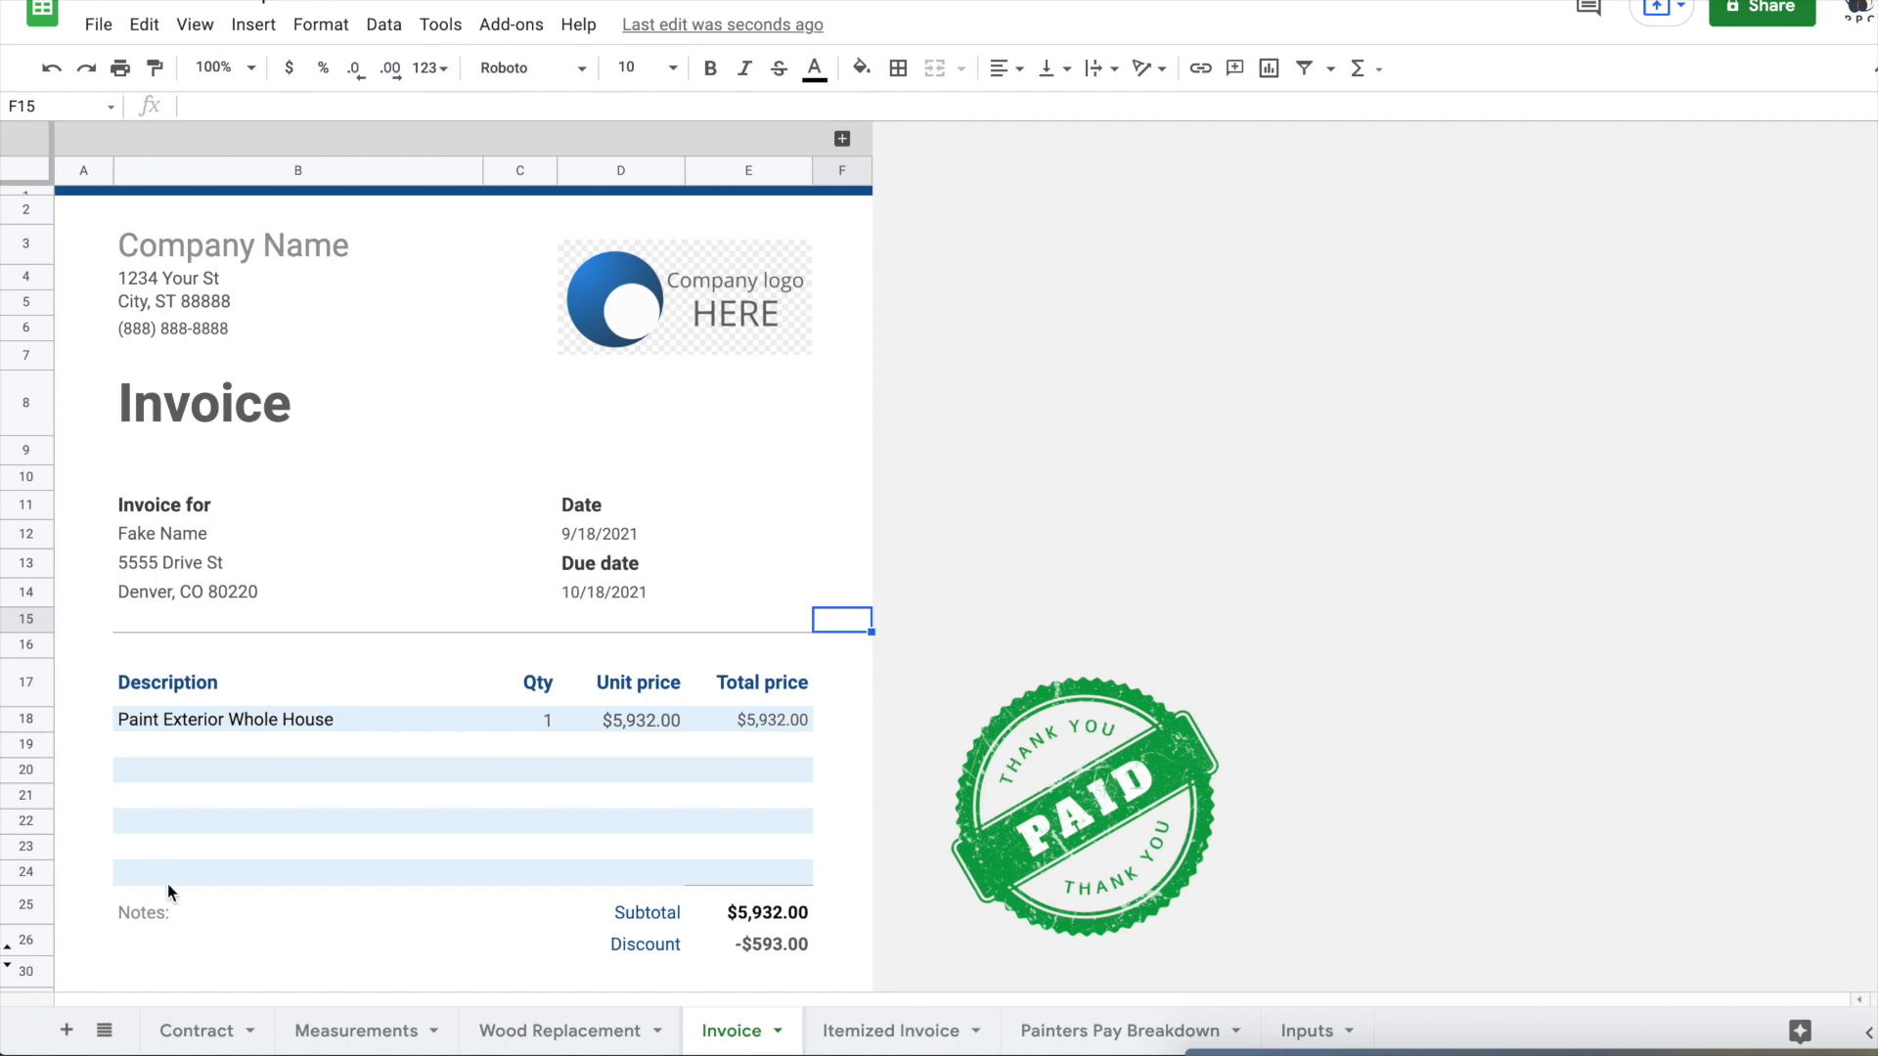
Step: Trace the invoice's client details to the Contract sheet and its unit price formula to the Price cell on the Measurements sheet
{"action": "left_click", "coordinate": [196, 1030]}
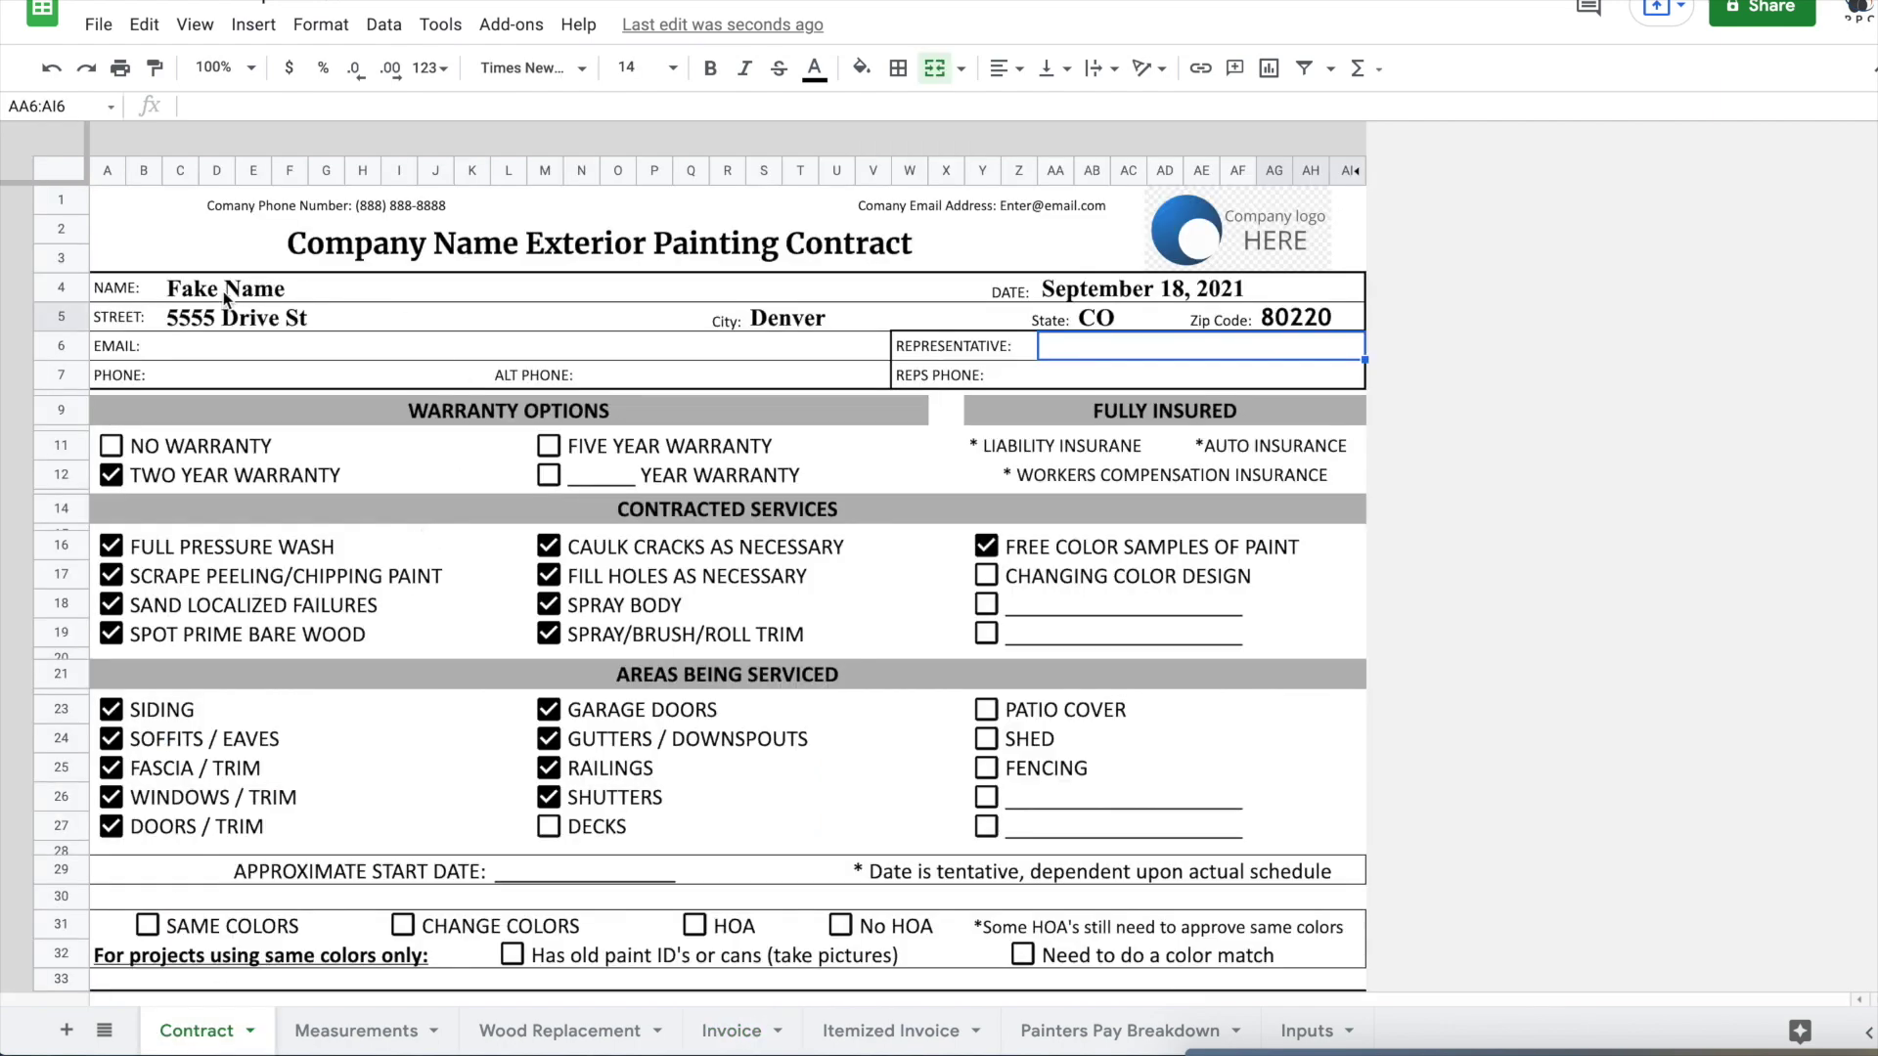
{"action": "left_click_drag", "start_coordinate": [60, 288], "coordinate": [65, 311]}
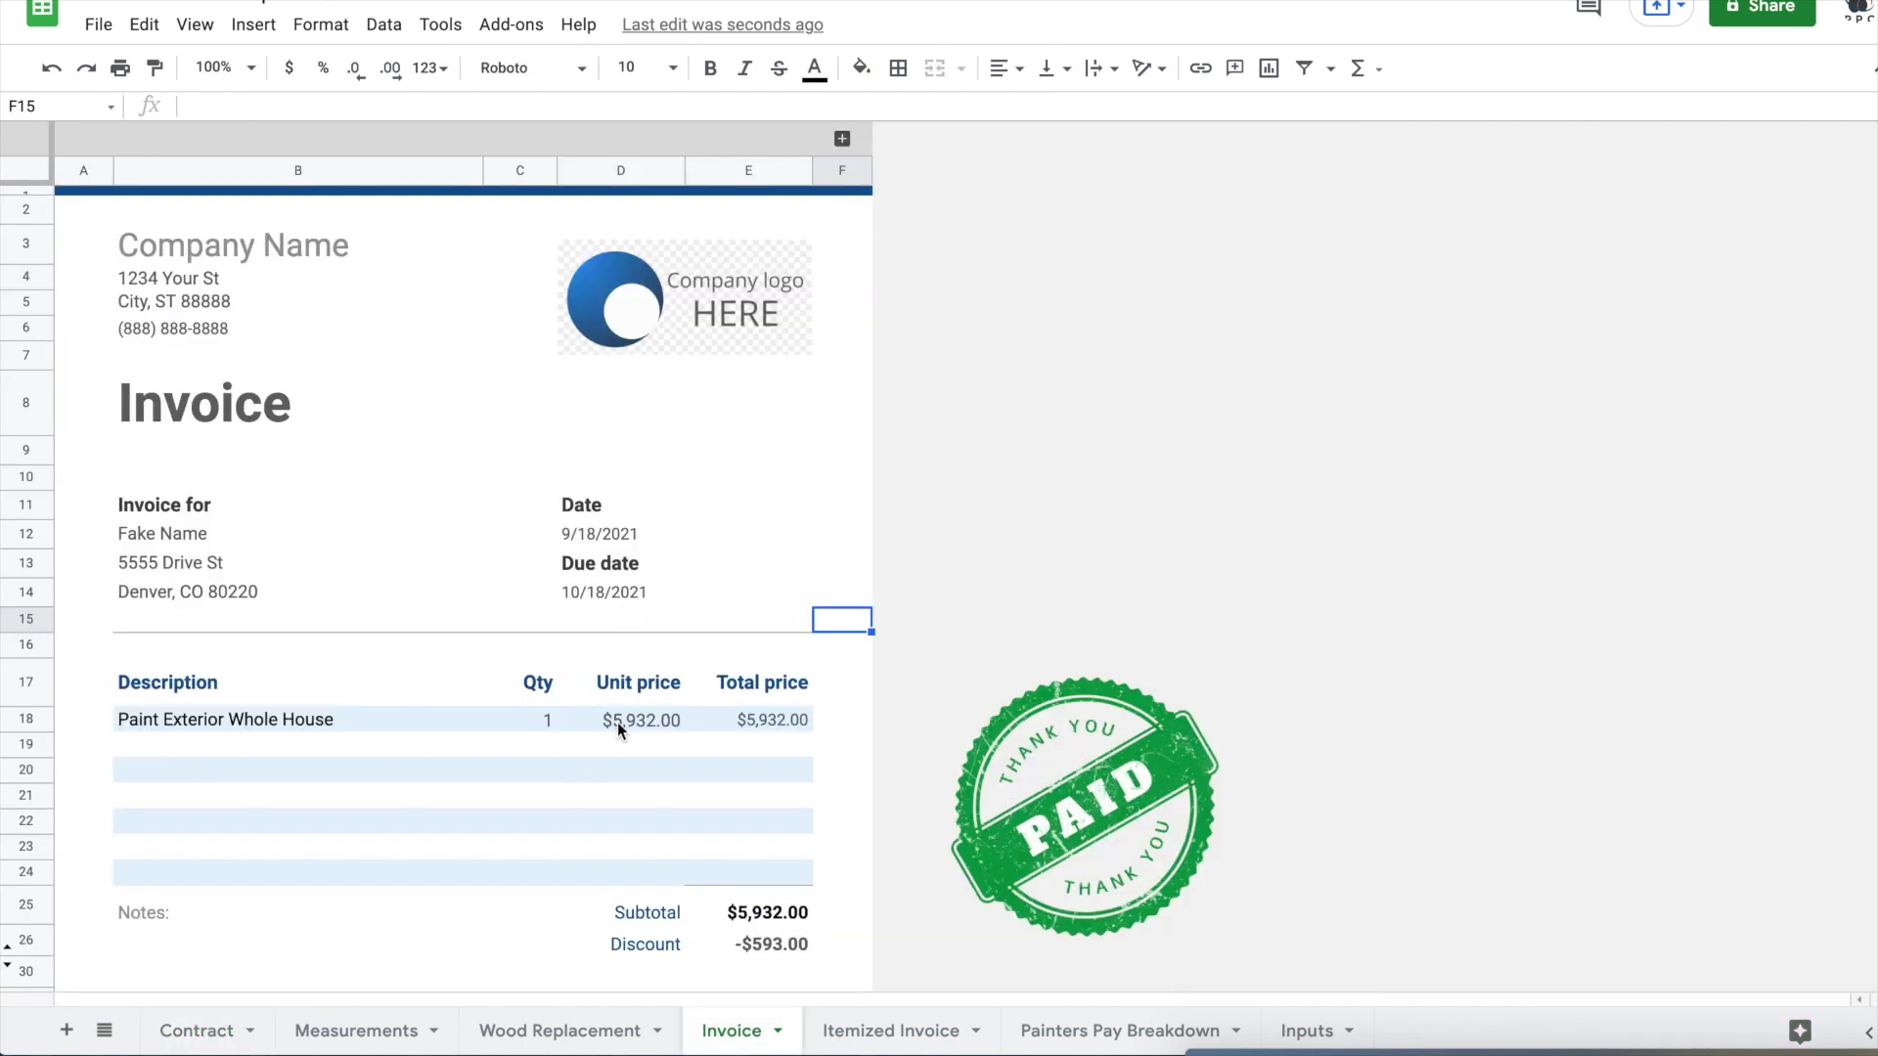
{"action": "left_click", "coordinate": [625, 720]}
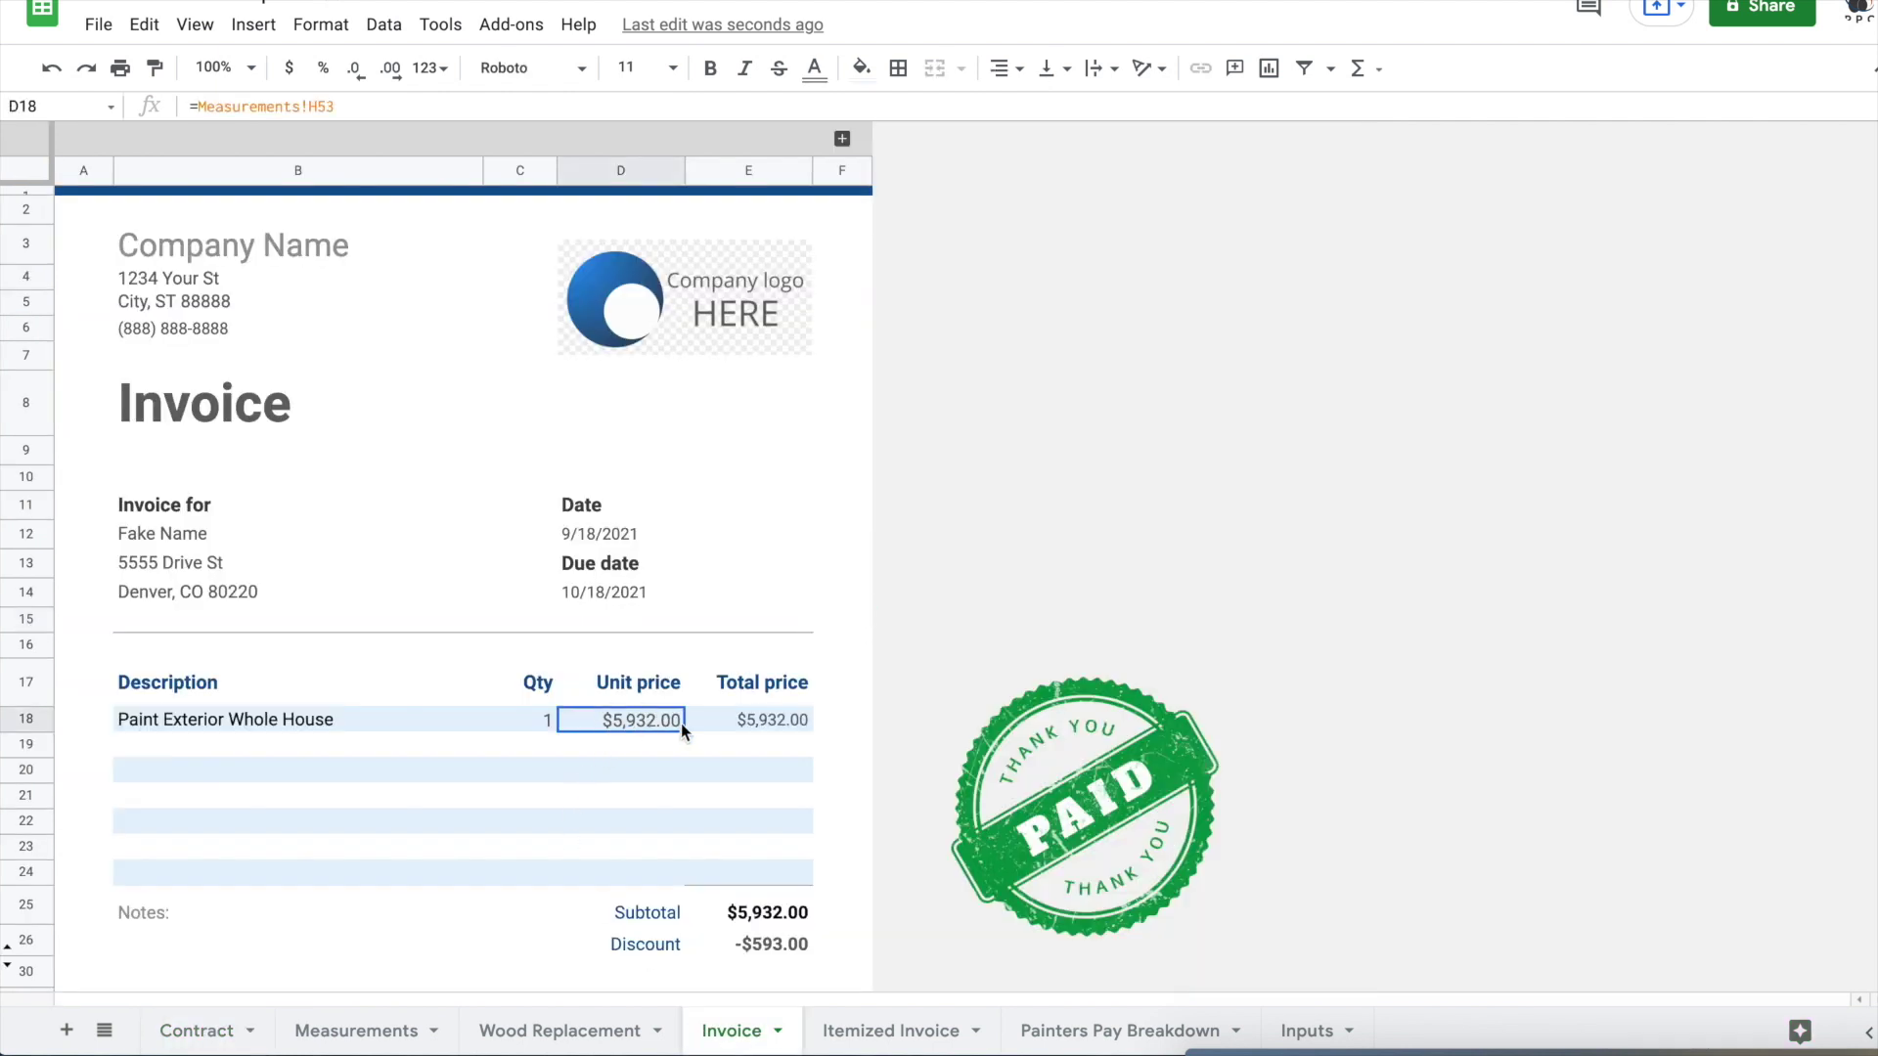
{"action": "scroll", "coordinate": [665, 743], "scroll_direction": "down", "scroll_amount": 1}
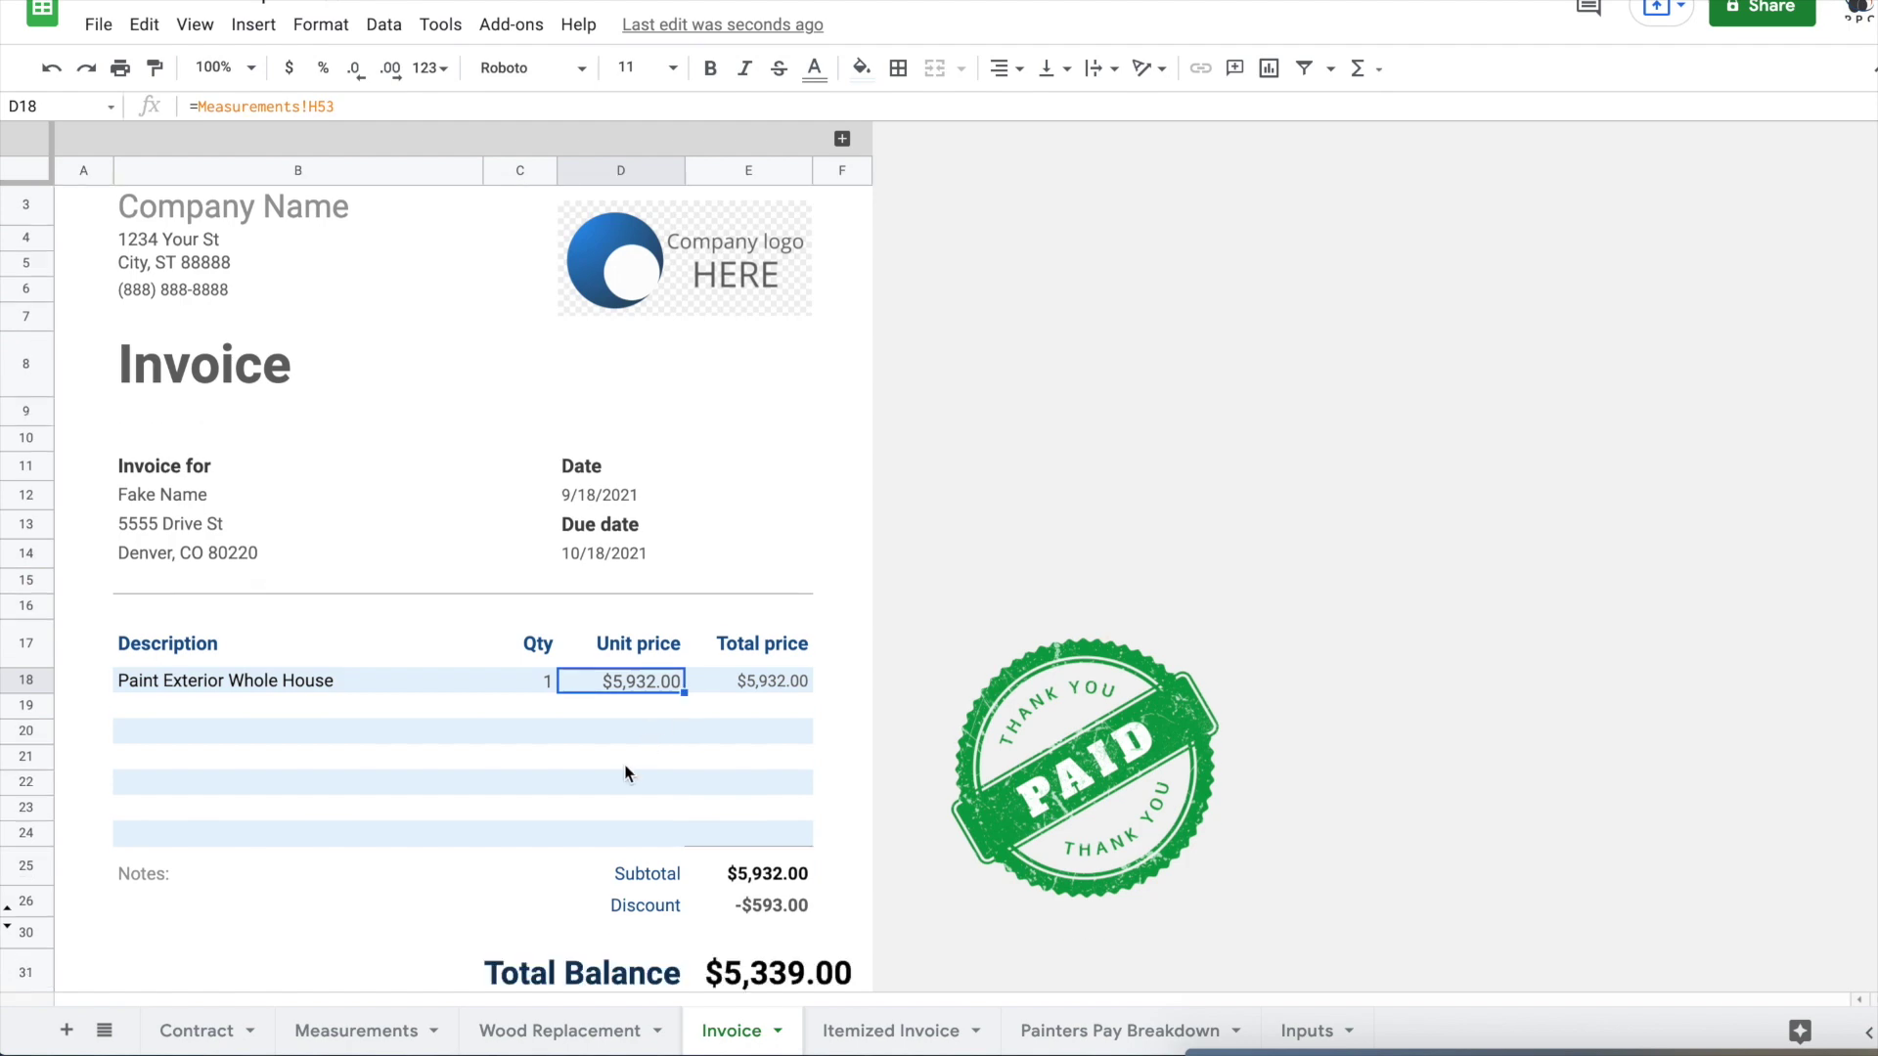
{"action": "left_click", "coordinate": [329, 1034]}
{"action": "scroll", "coordinate": [1271, 920], "scroll_direction": "down", "scroll_amount": 3}
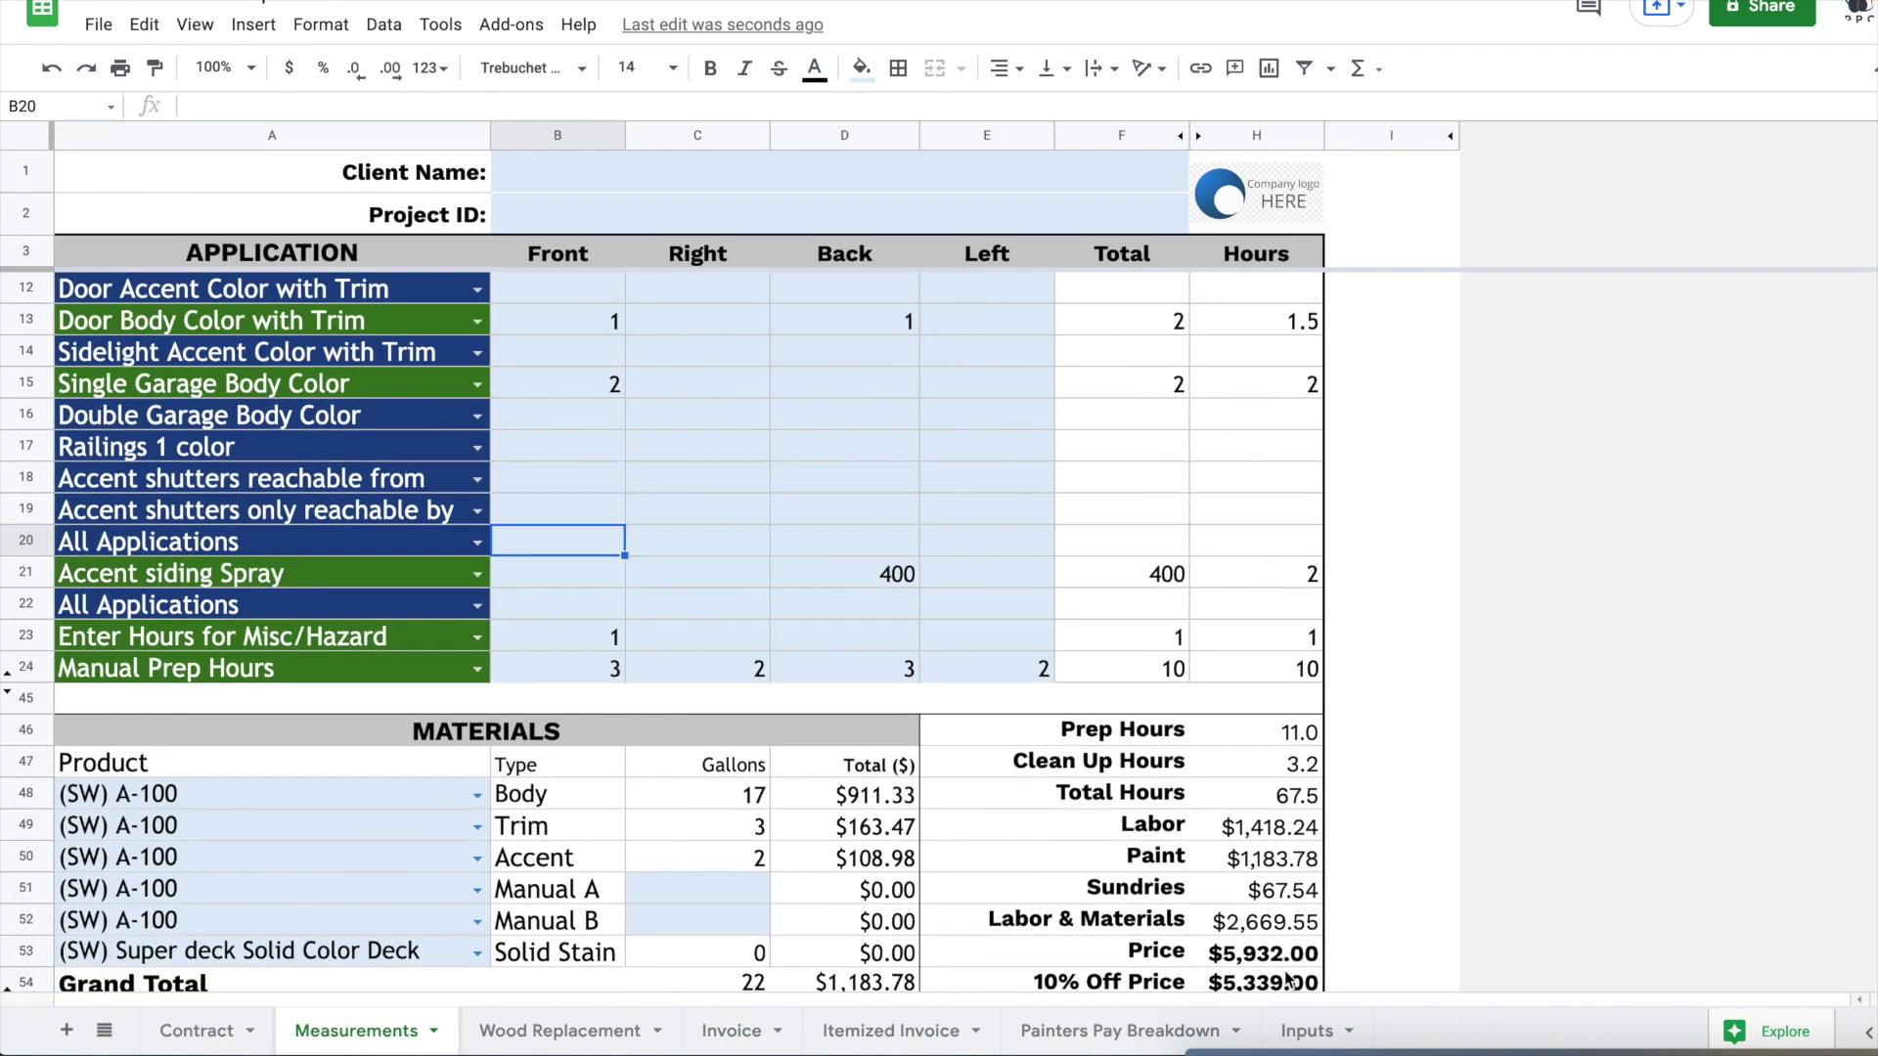
{"action": "scroll", "coordinate": [1289, 978], "scroll_direction": "down", "scroll_amount": 2}
{"action": "left_click", "coordinate": [1164, 793]}
{"action": "left_click", "coordinate": [1277, 797]}
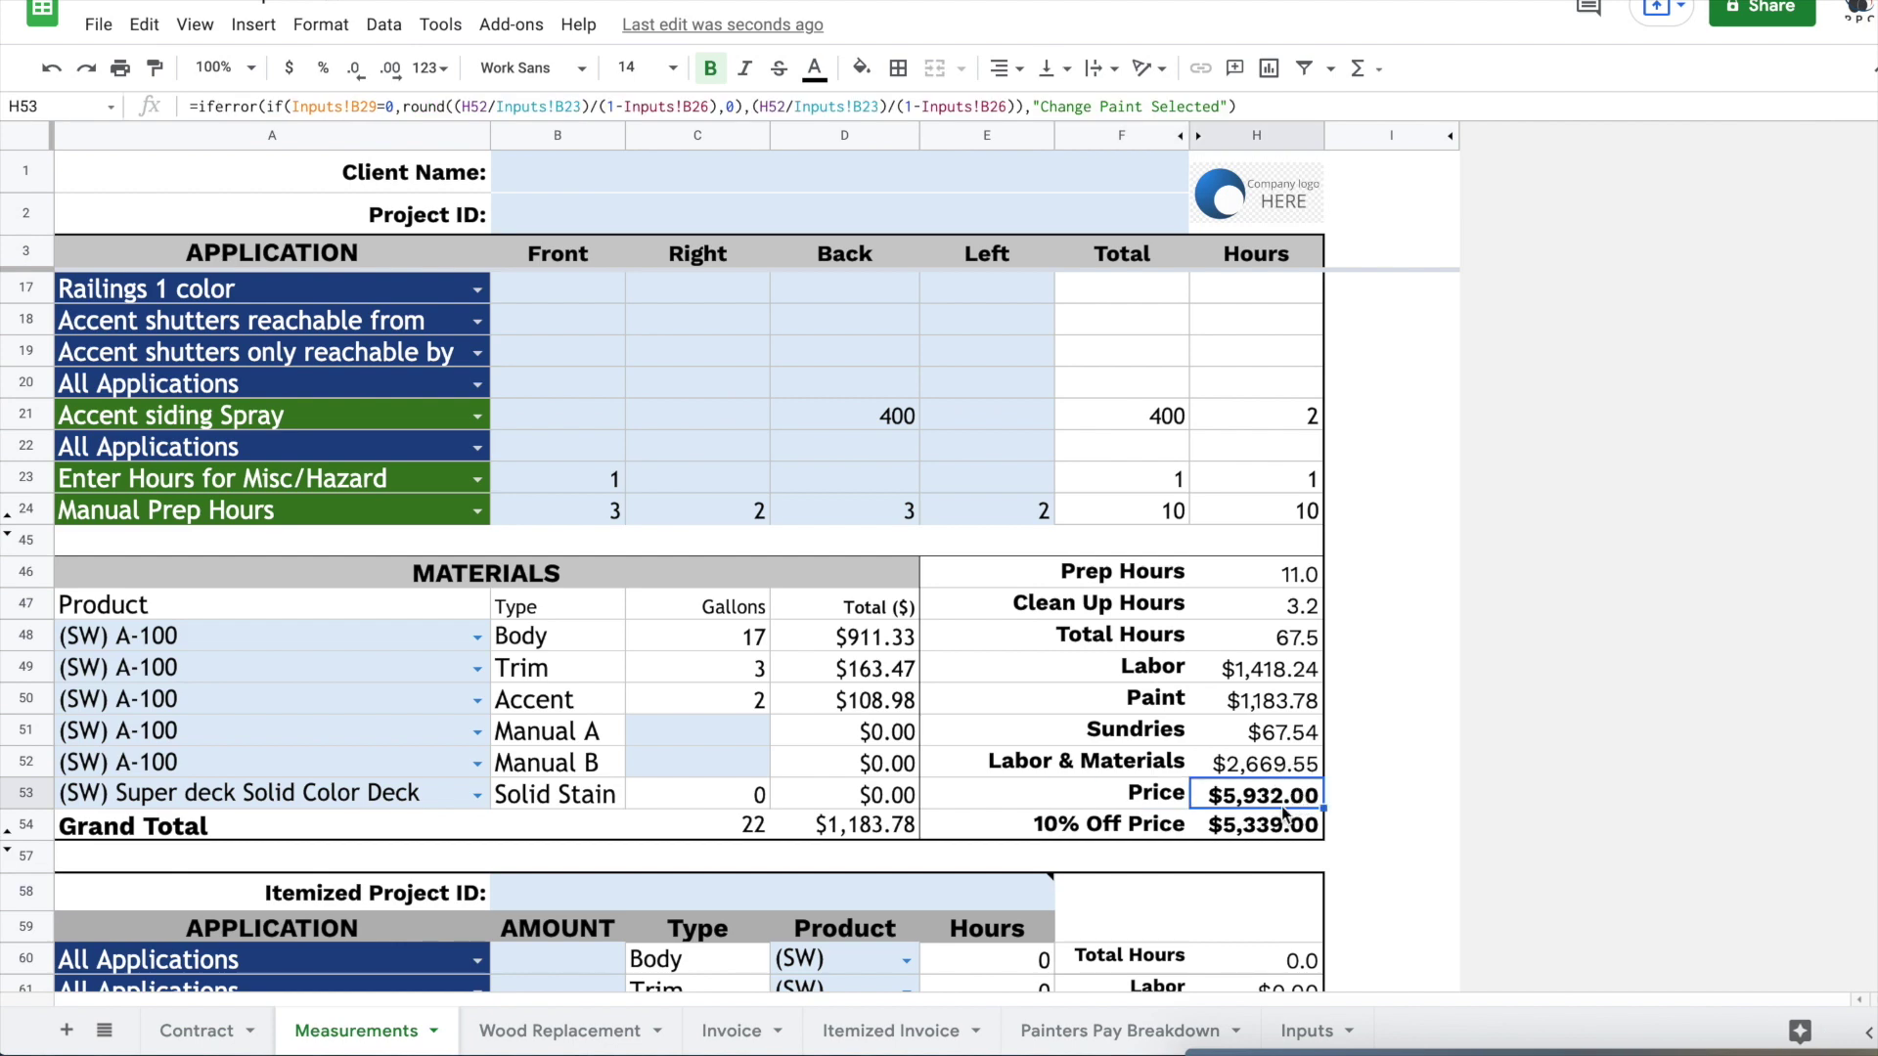
Step: Unhide the sales tax rows 27 to 29 on the Invoice sheet
{"action": "left_click", "coordinate": [732, 1031]}
{"action": "scroll", "coordinate": [859, 858], "scroll_direction": "down", "scroll_amount": 2}
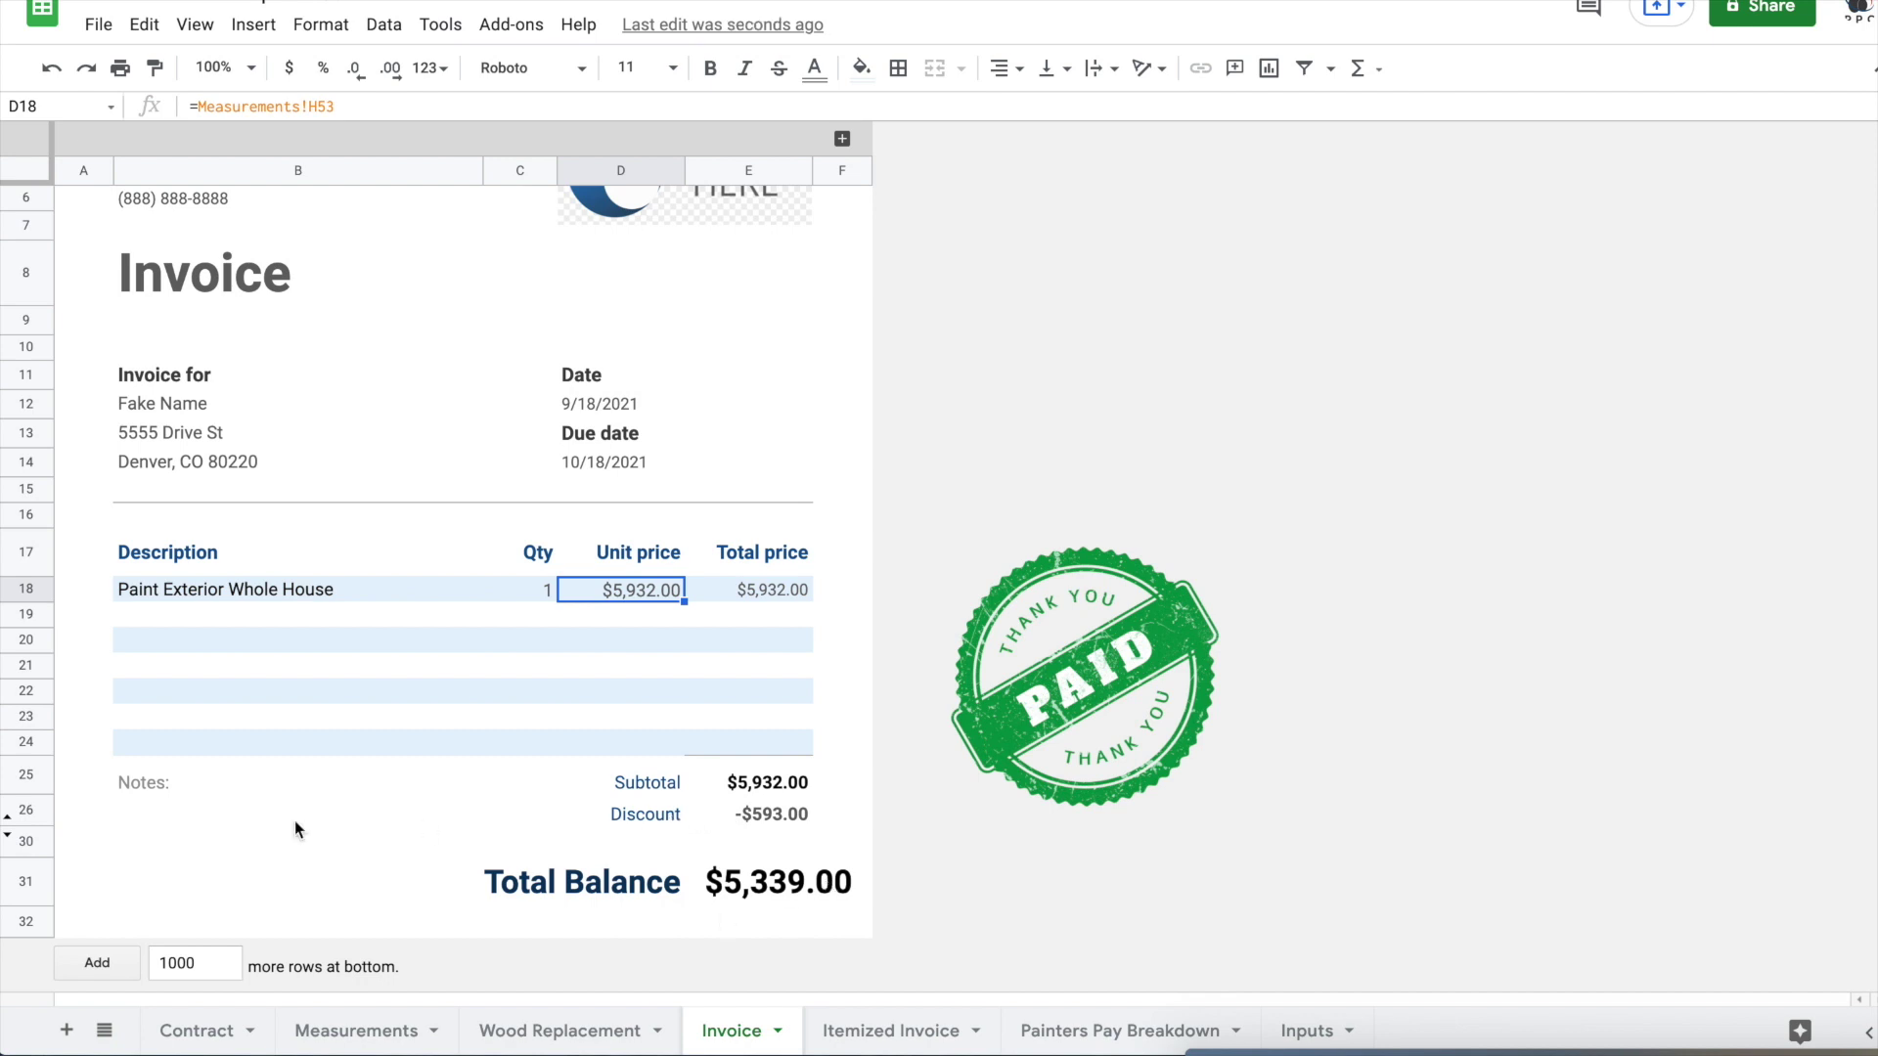
{"action": "left_click", "coordinate": [9, 820]}
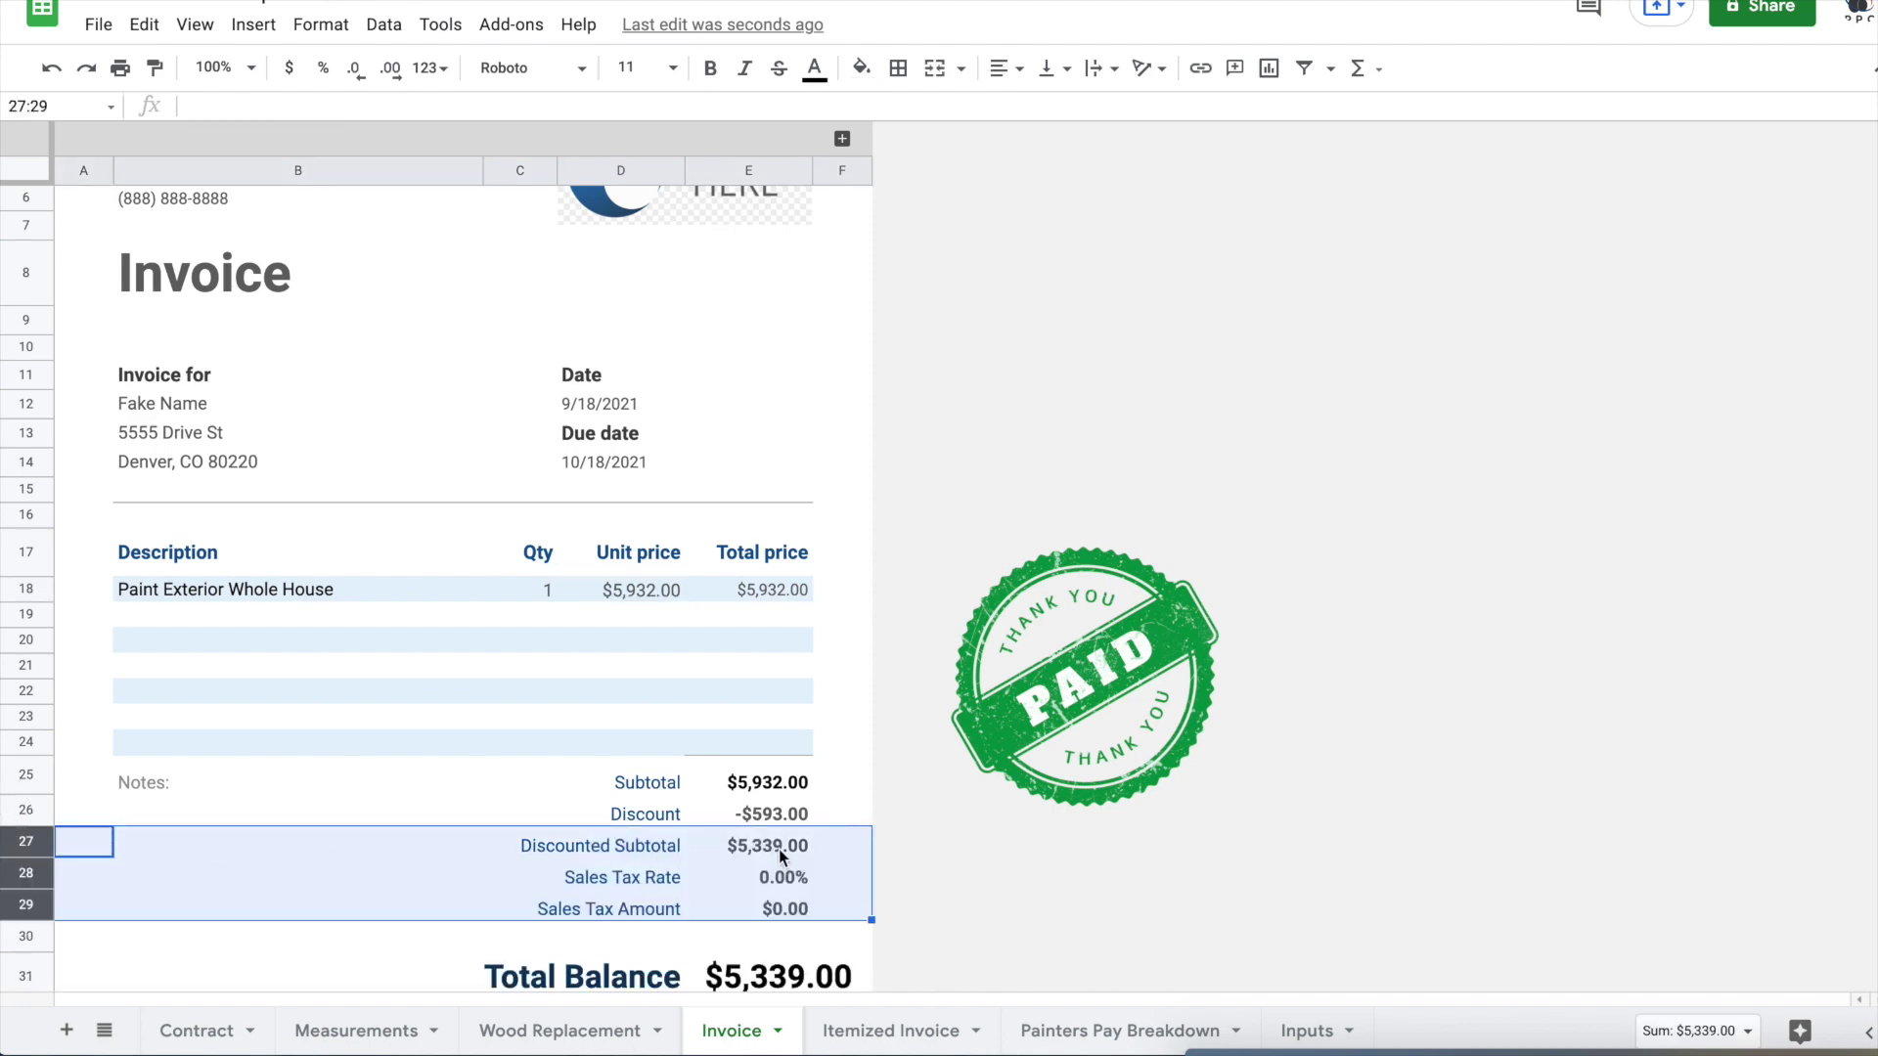
Step: Check the Sales Tax setting on the Inputs sheet and hide rows 27 to 29 of the Invoice sheet again
{"action": "left_click", "coordinate": [1306, 1030]}
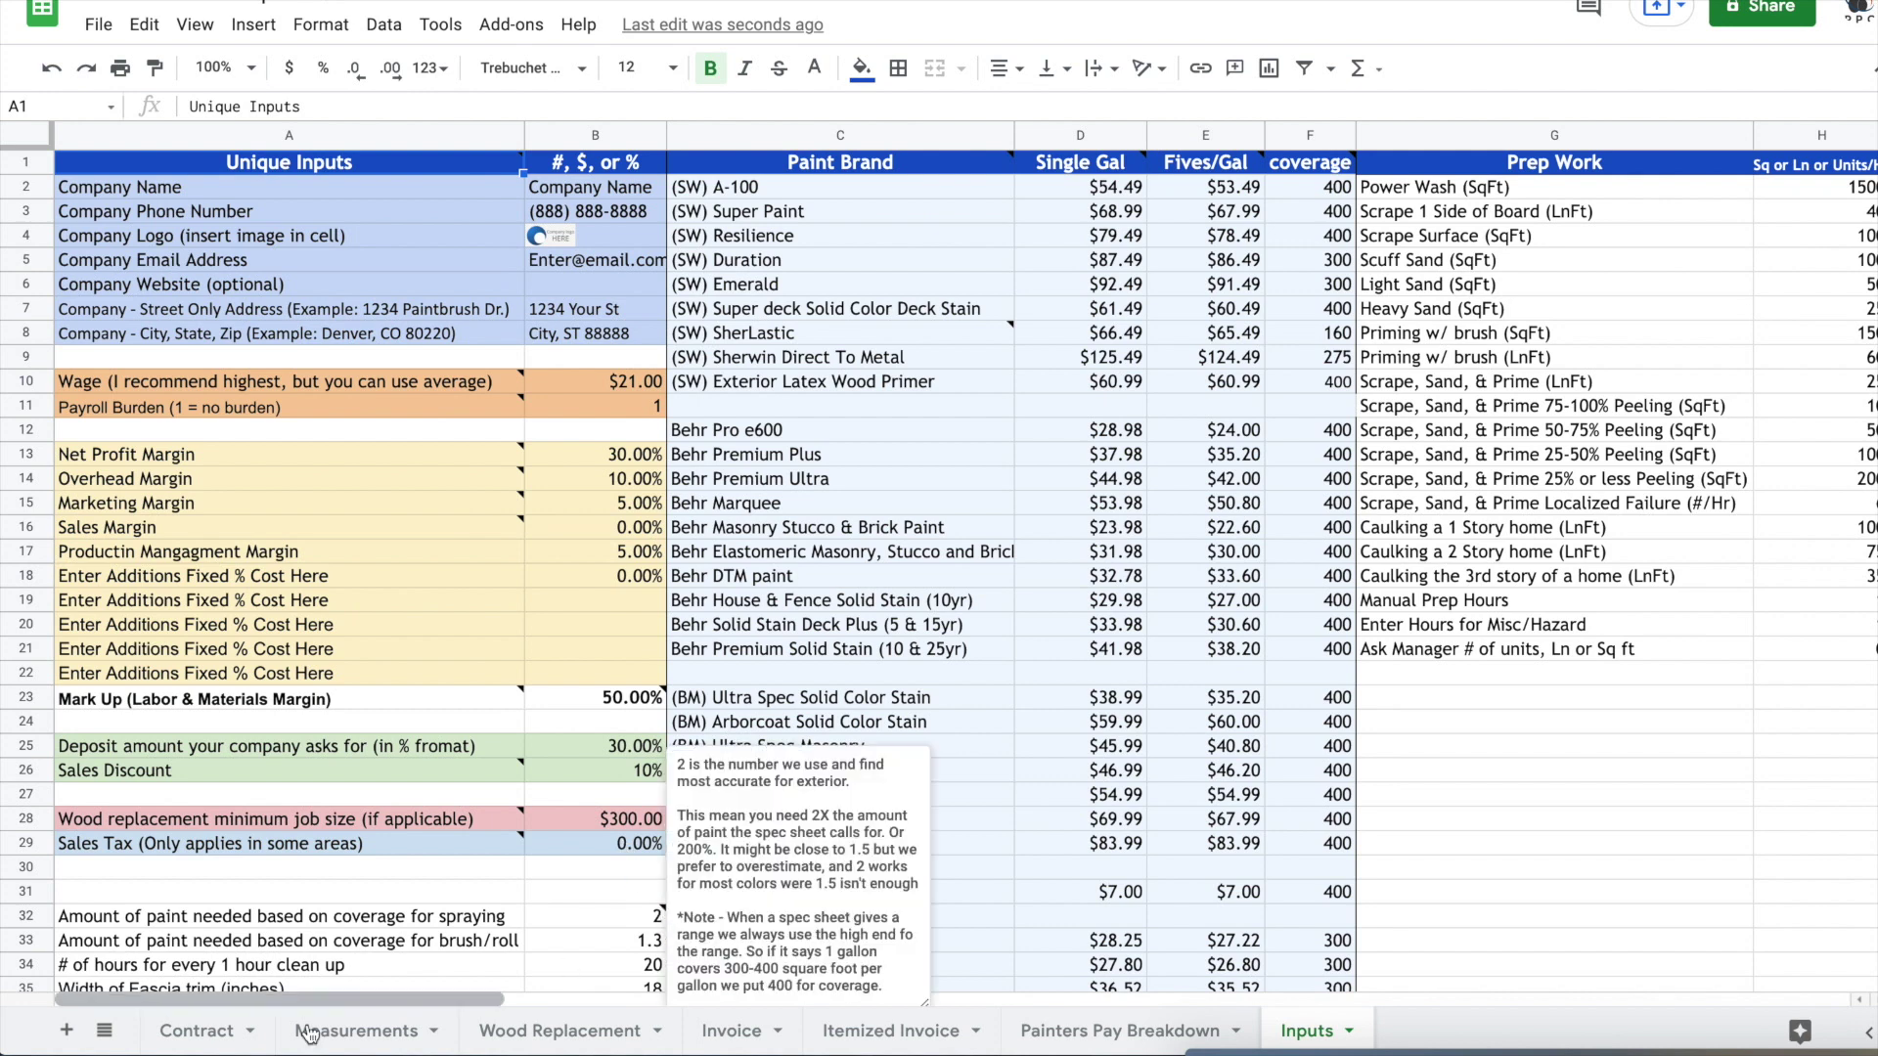
{"action": "left_click", "coordinate": [732, 1030]}
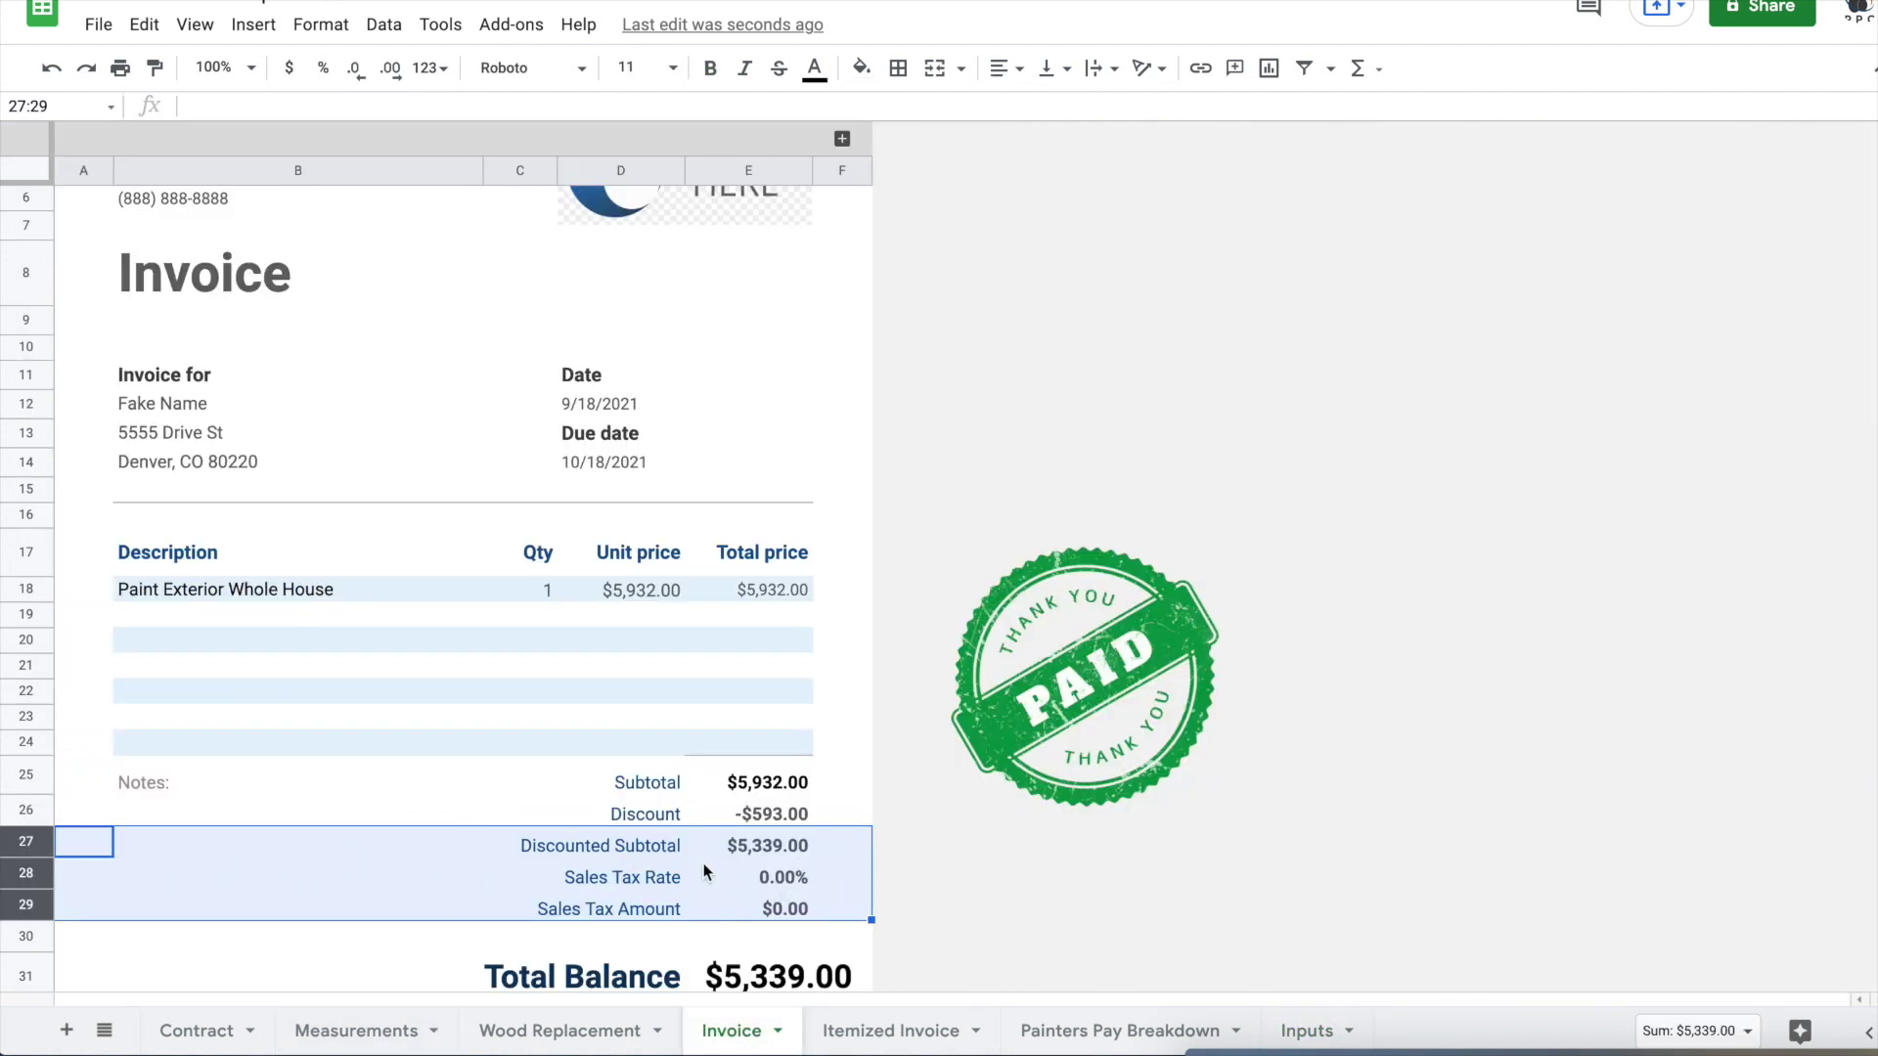
{"action": "key", "text": "ctrl+alt+9"}
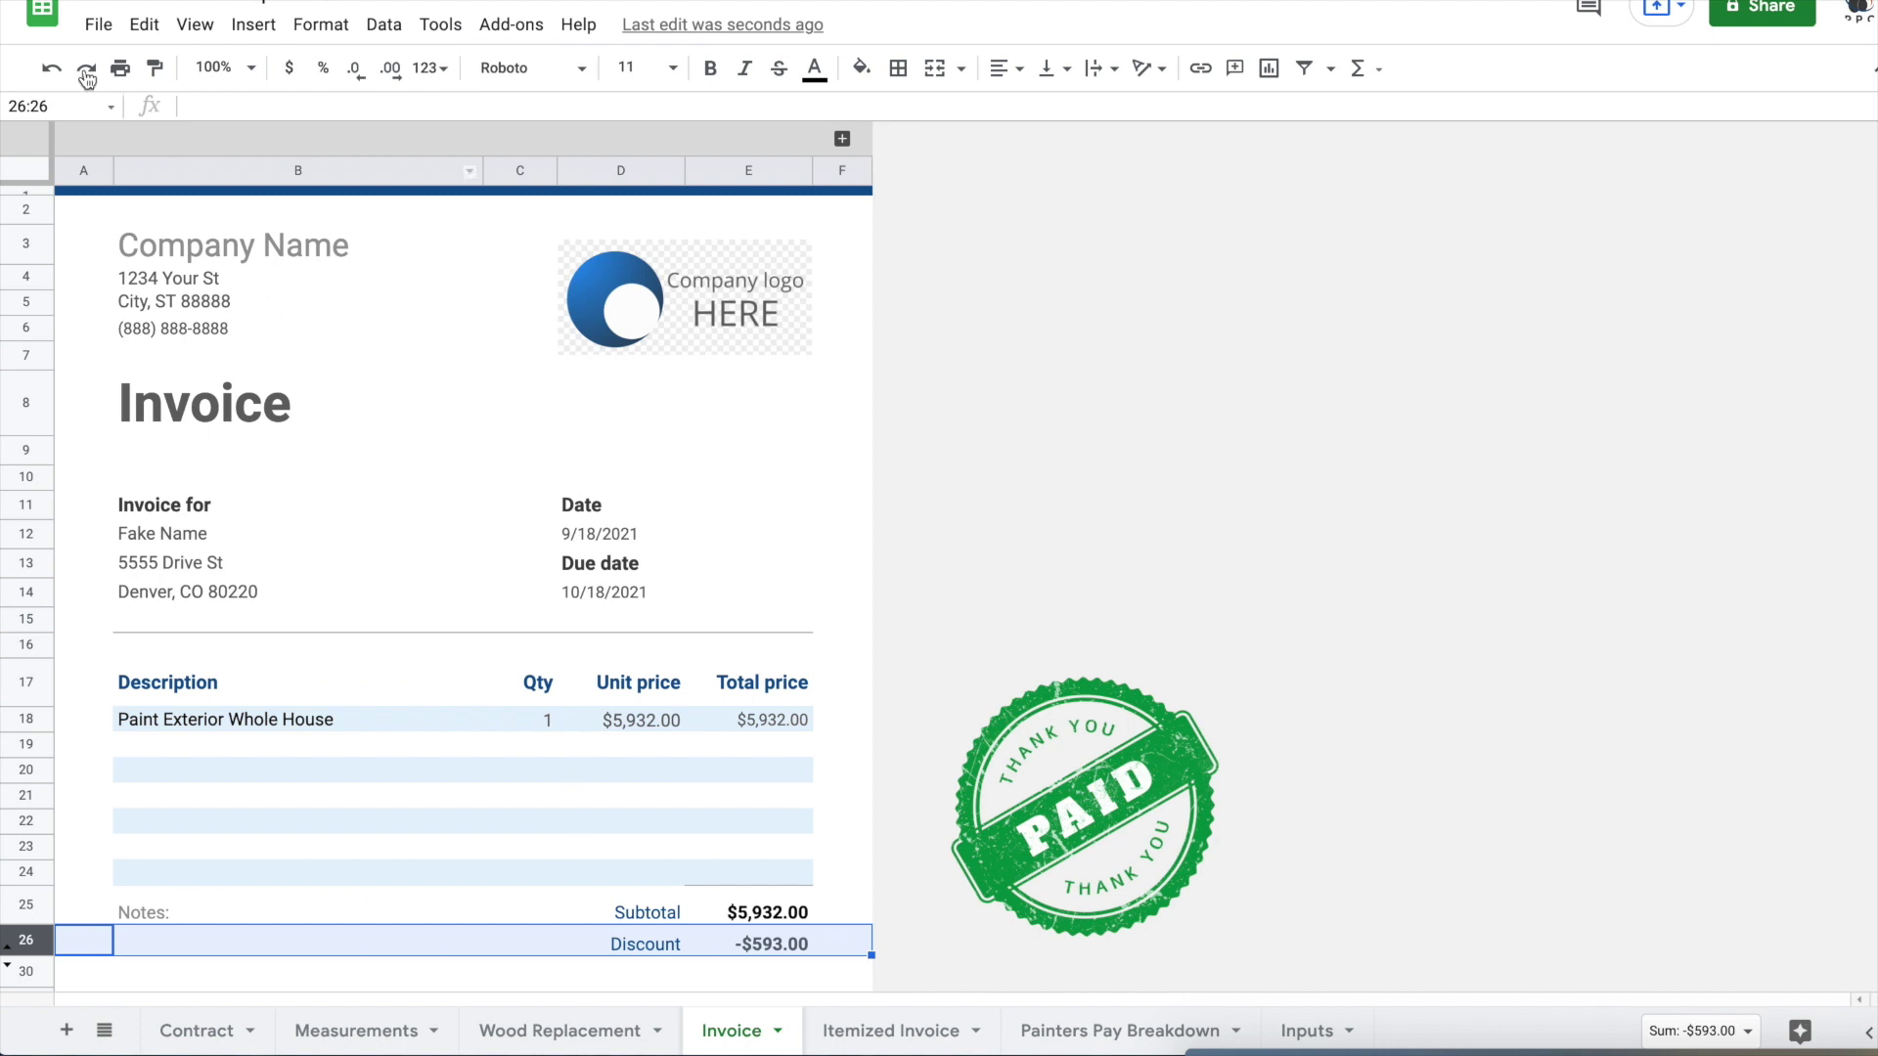
Step: Bring up the available download formats for the Invoice sheet
{"action": "left_click", "coordinate": [98, 26]}
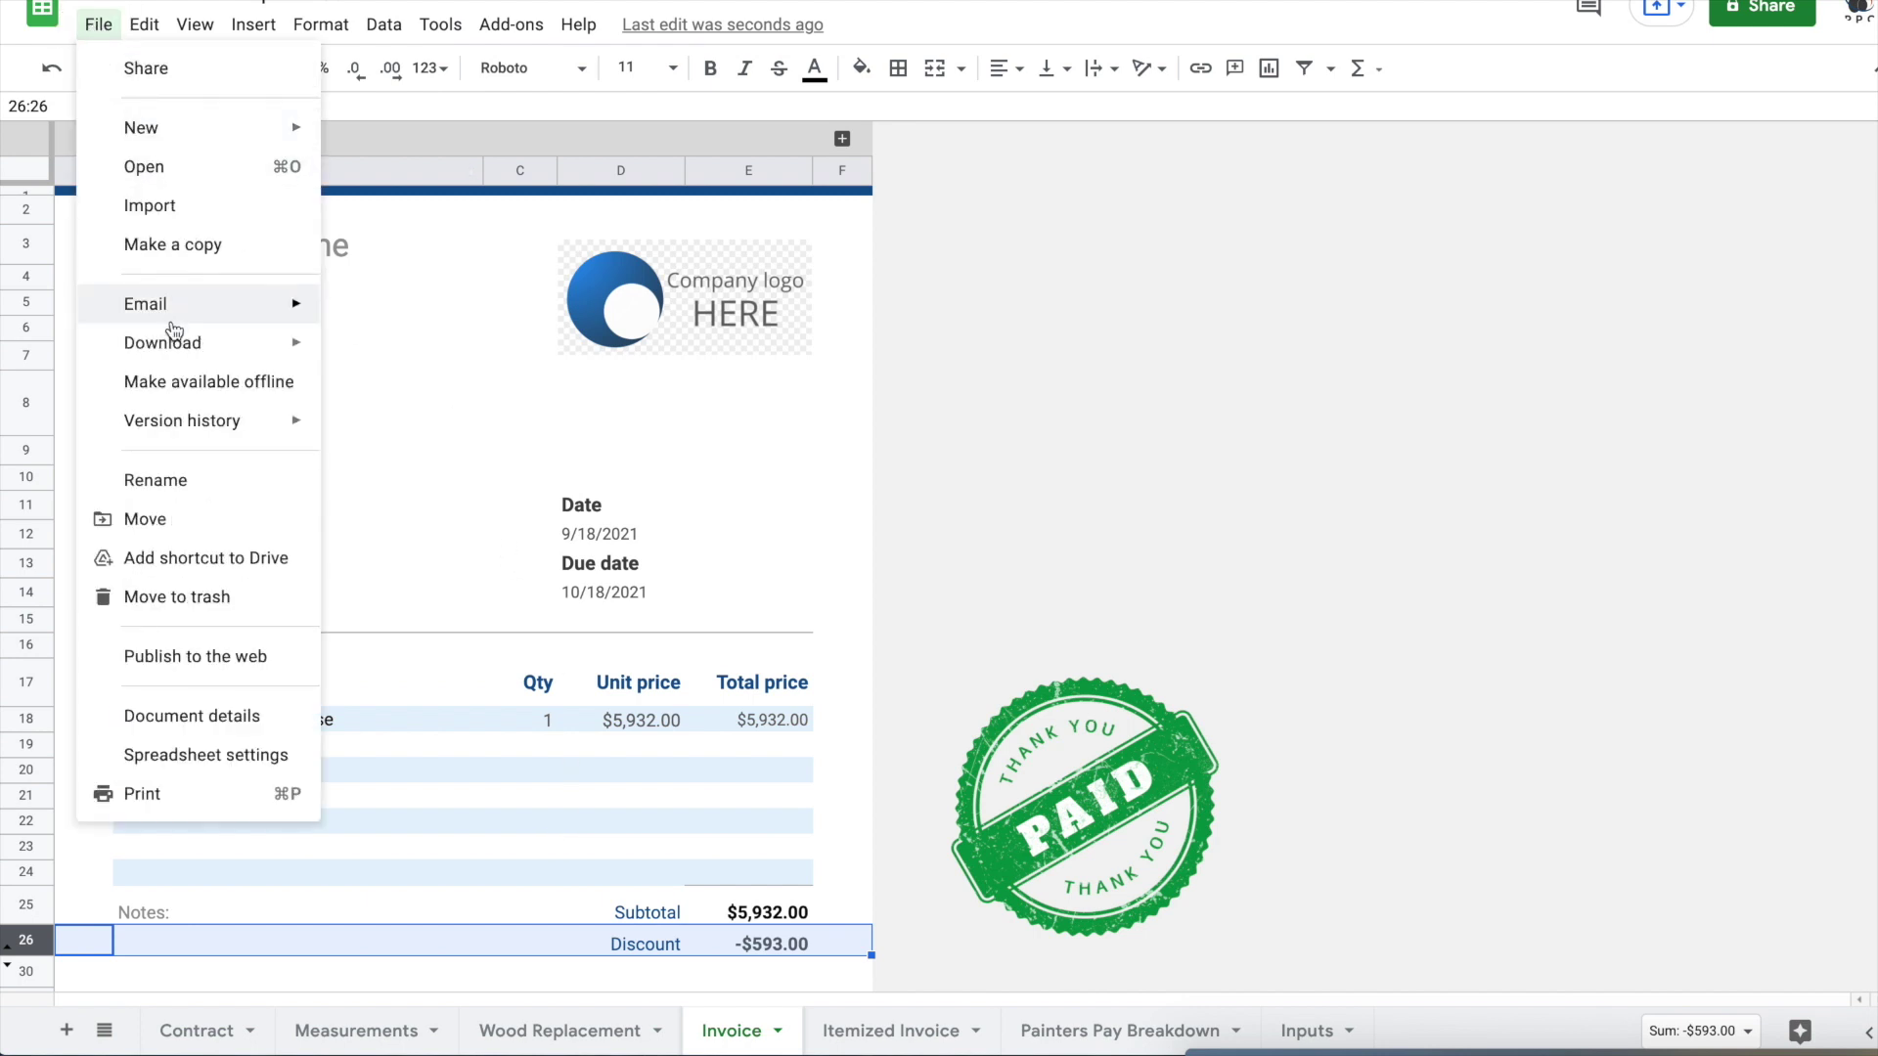
{"action": "mouse_move", "coordinate": [215, 342]}
{"action": "left_click", "coordinate": [403, 429]}
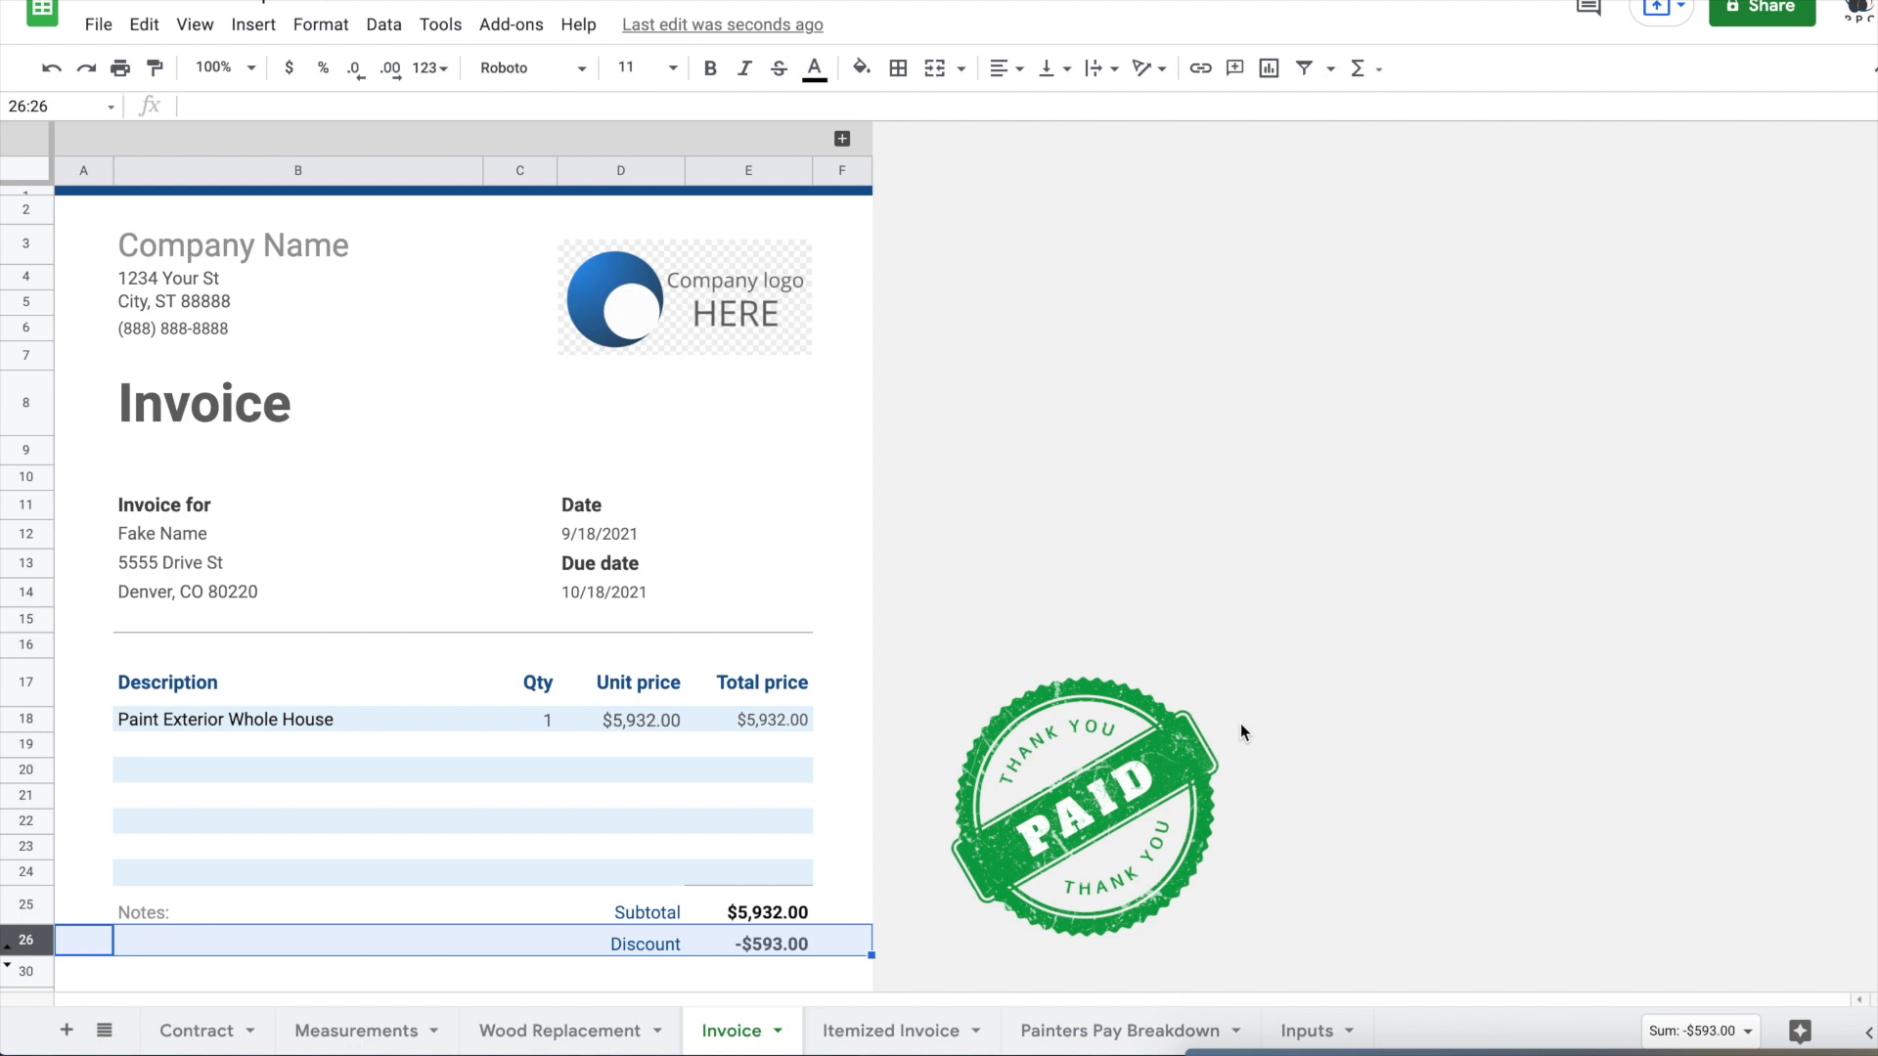
Step: Move the green PAID stamp onto the invoice, over the line items just beside the Notes and Subtotal labels
{"action": "left_click", "coordinate": [1154, 765]}
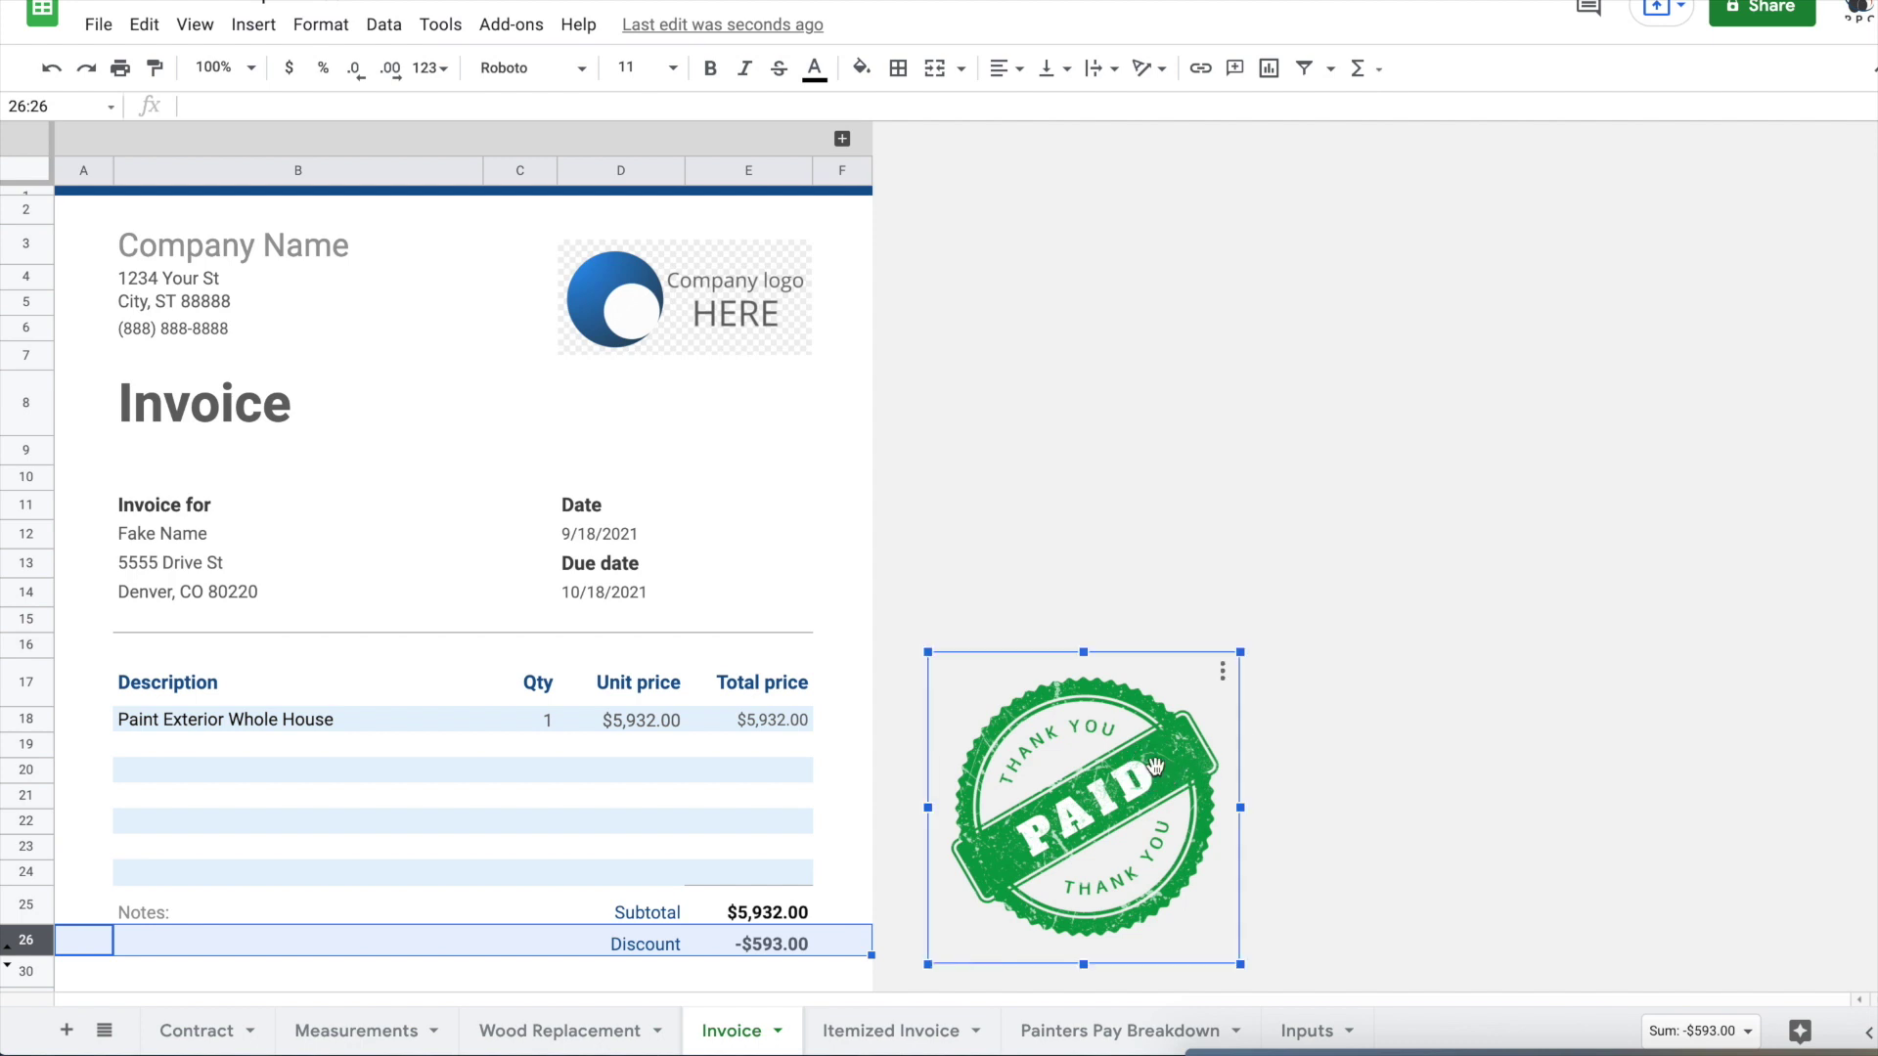
{"action": "left_click_drag", "start_coordinate": [1154, 766], "coordinate": [792, 653]}
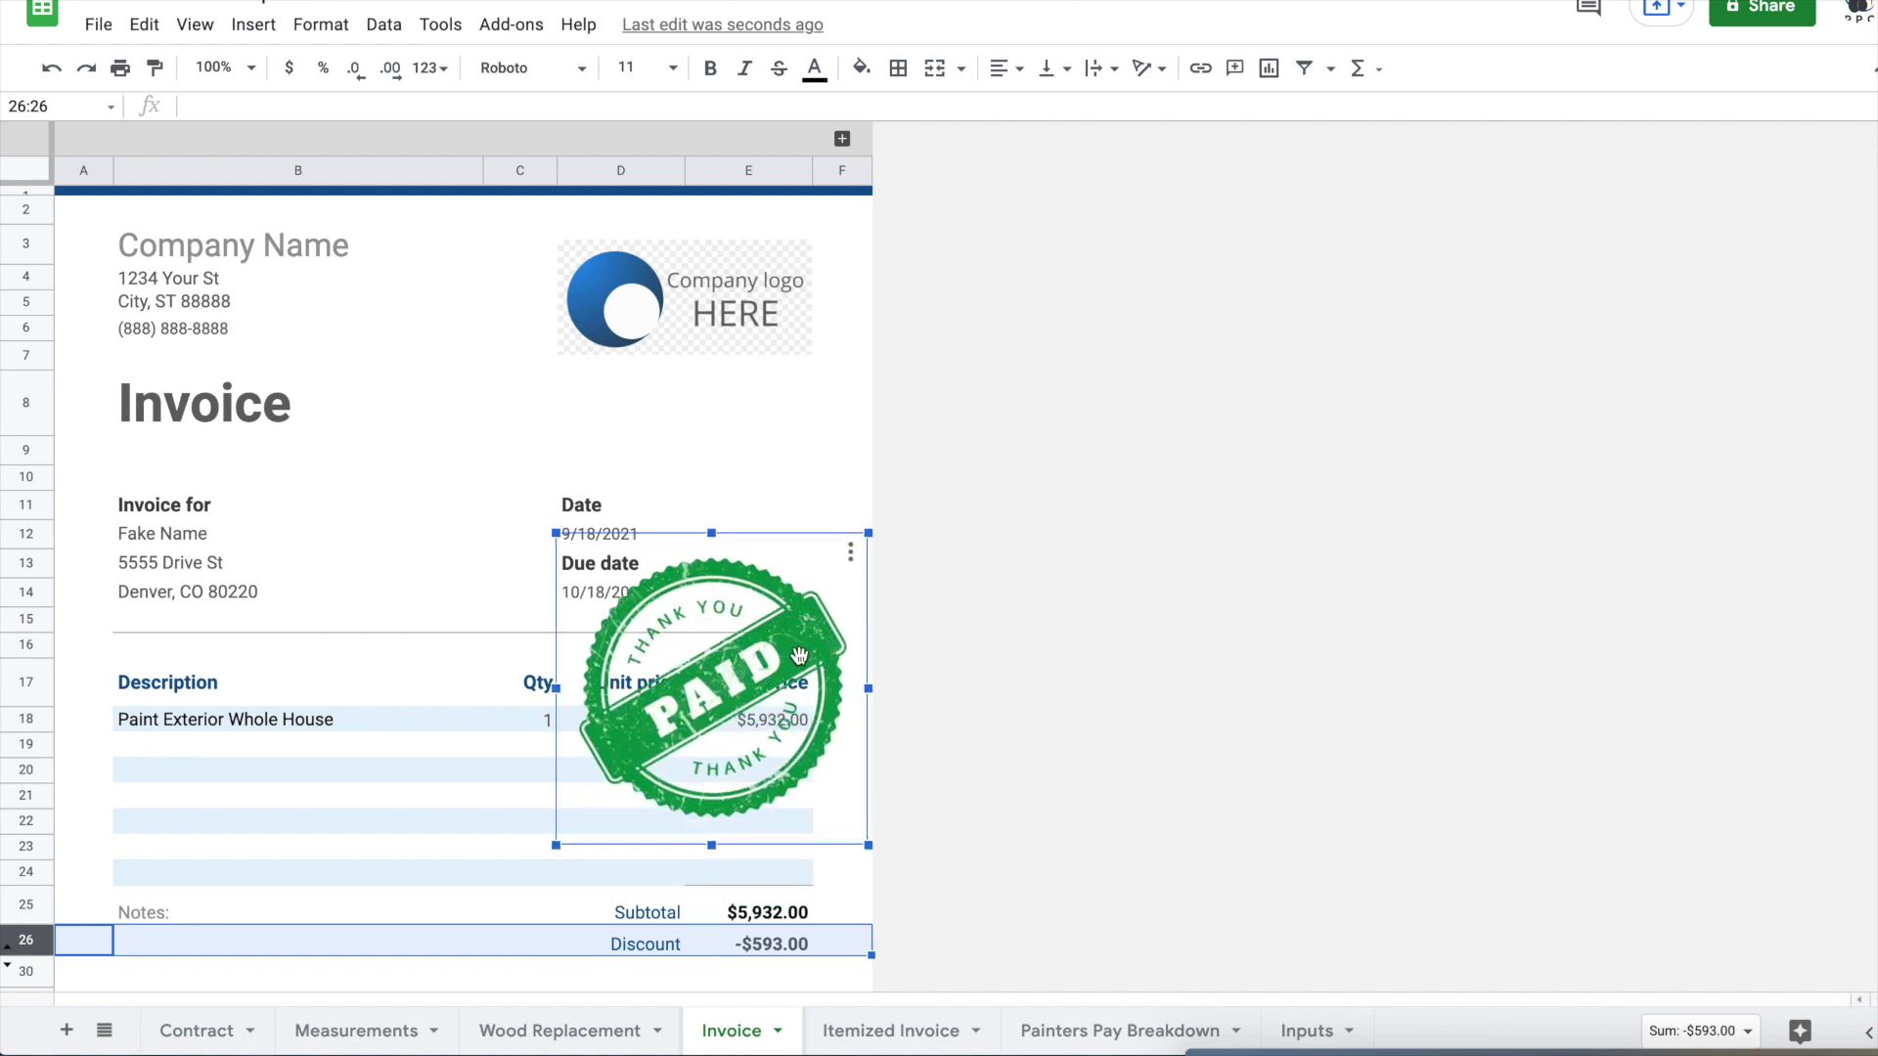
{"action": "left_click_drag", "start_coordinate": [799, 655], "coordinate": [466, 839]}
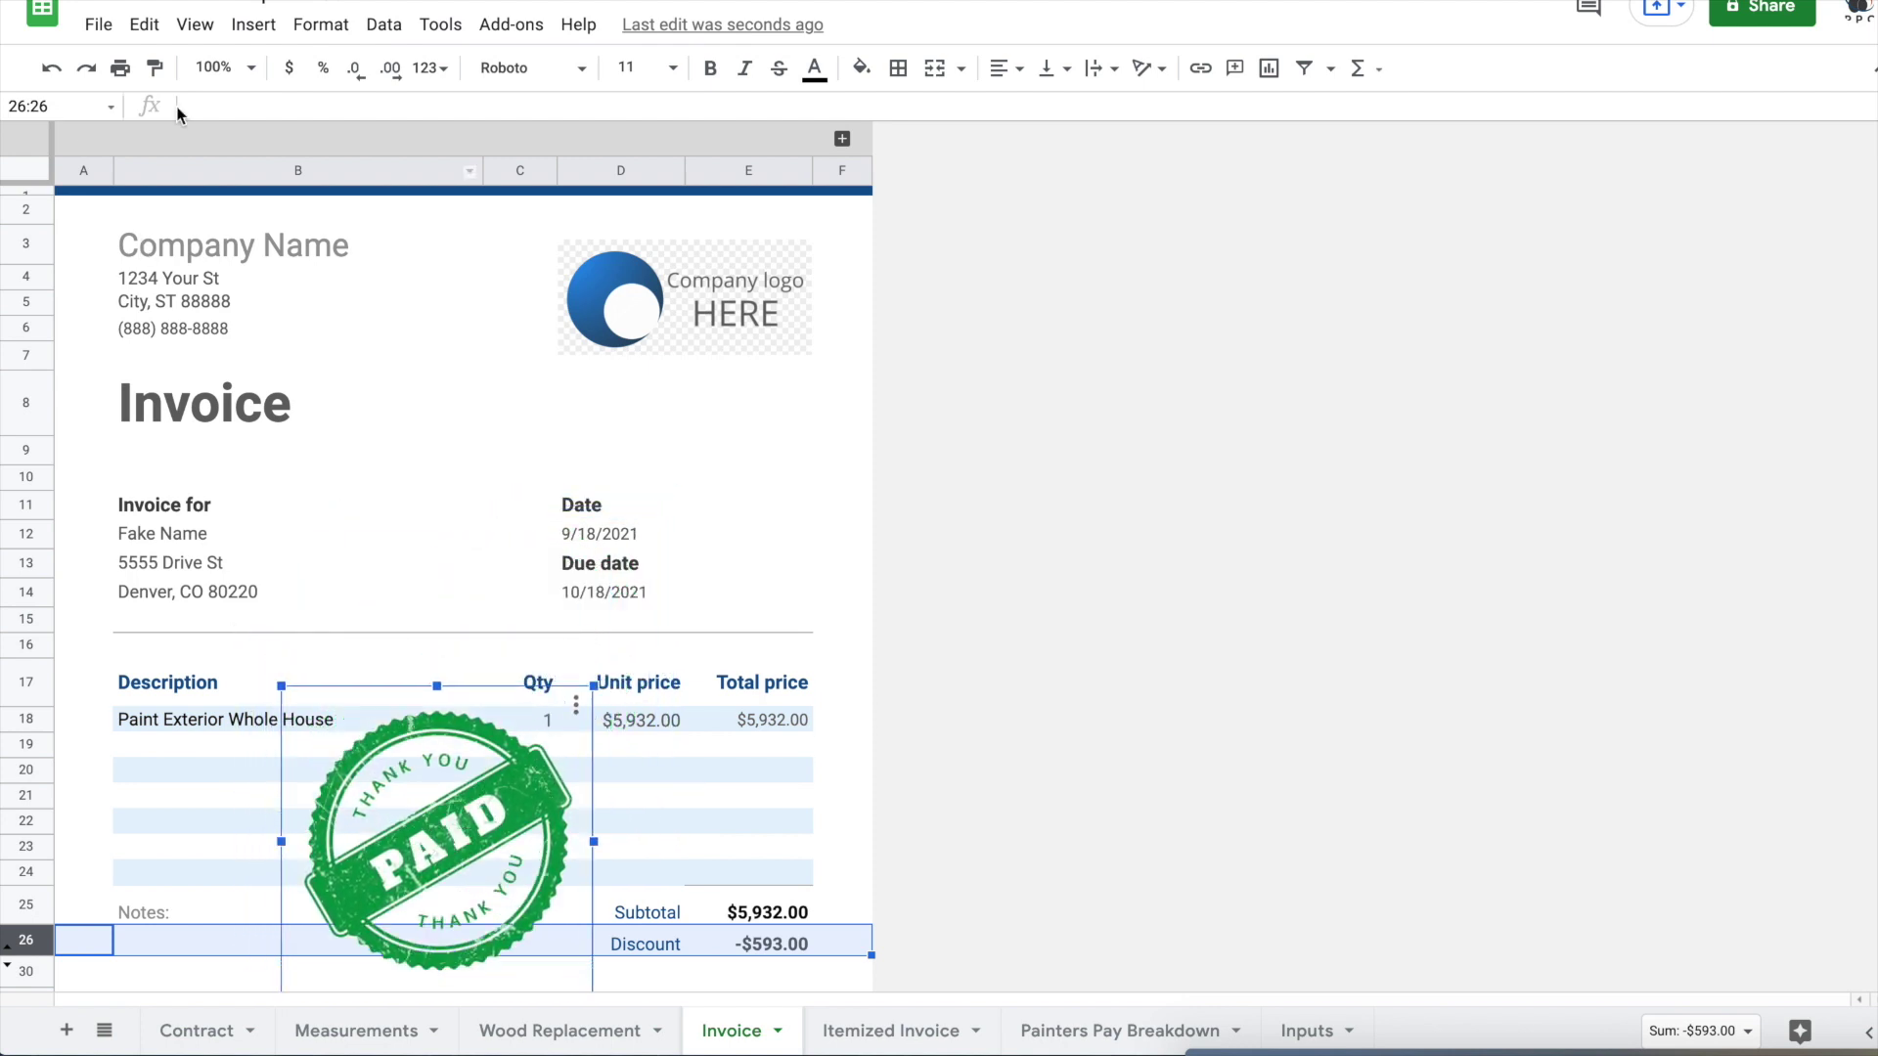
{"action": "left_click", "coordinate": [98, 23]}
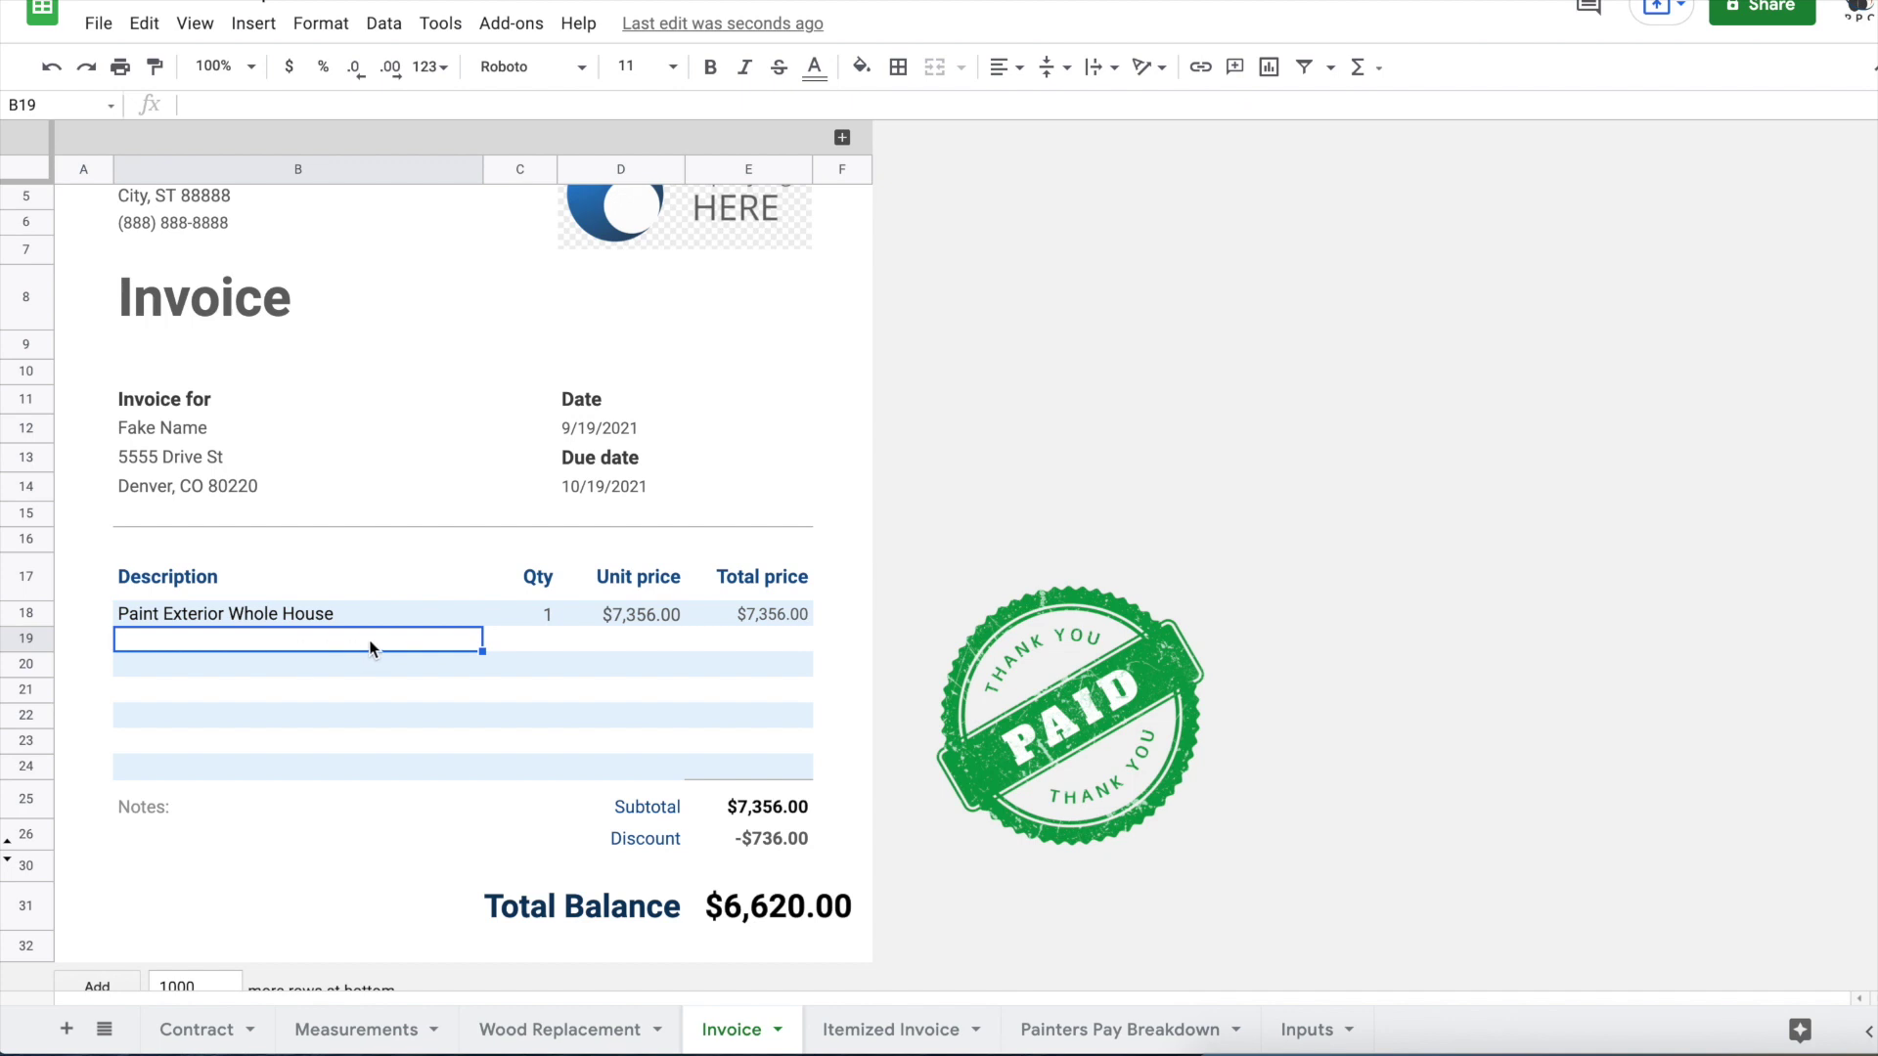
Step: Add a line item "Added Shed" in row 19 with quantity 1 and unit price 500
{"action": "type", "text": "Added "}
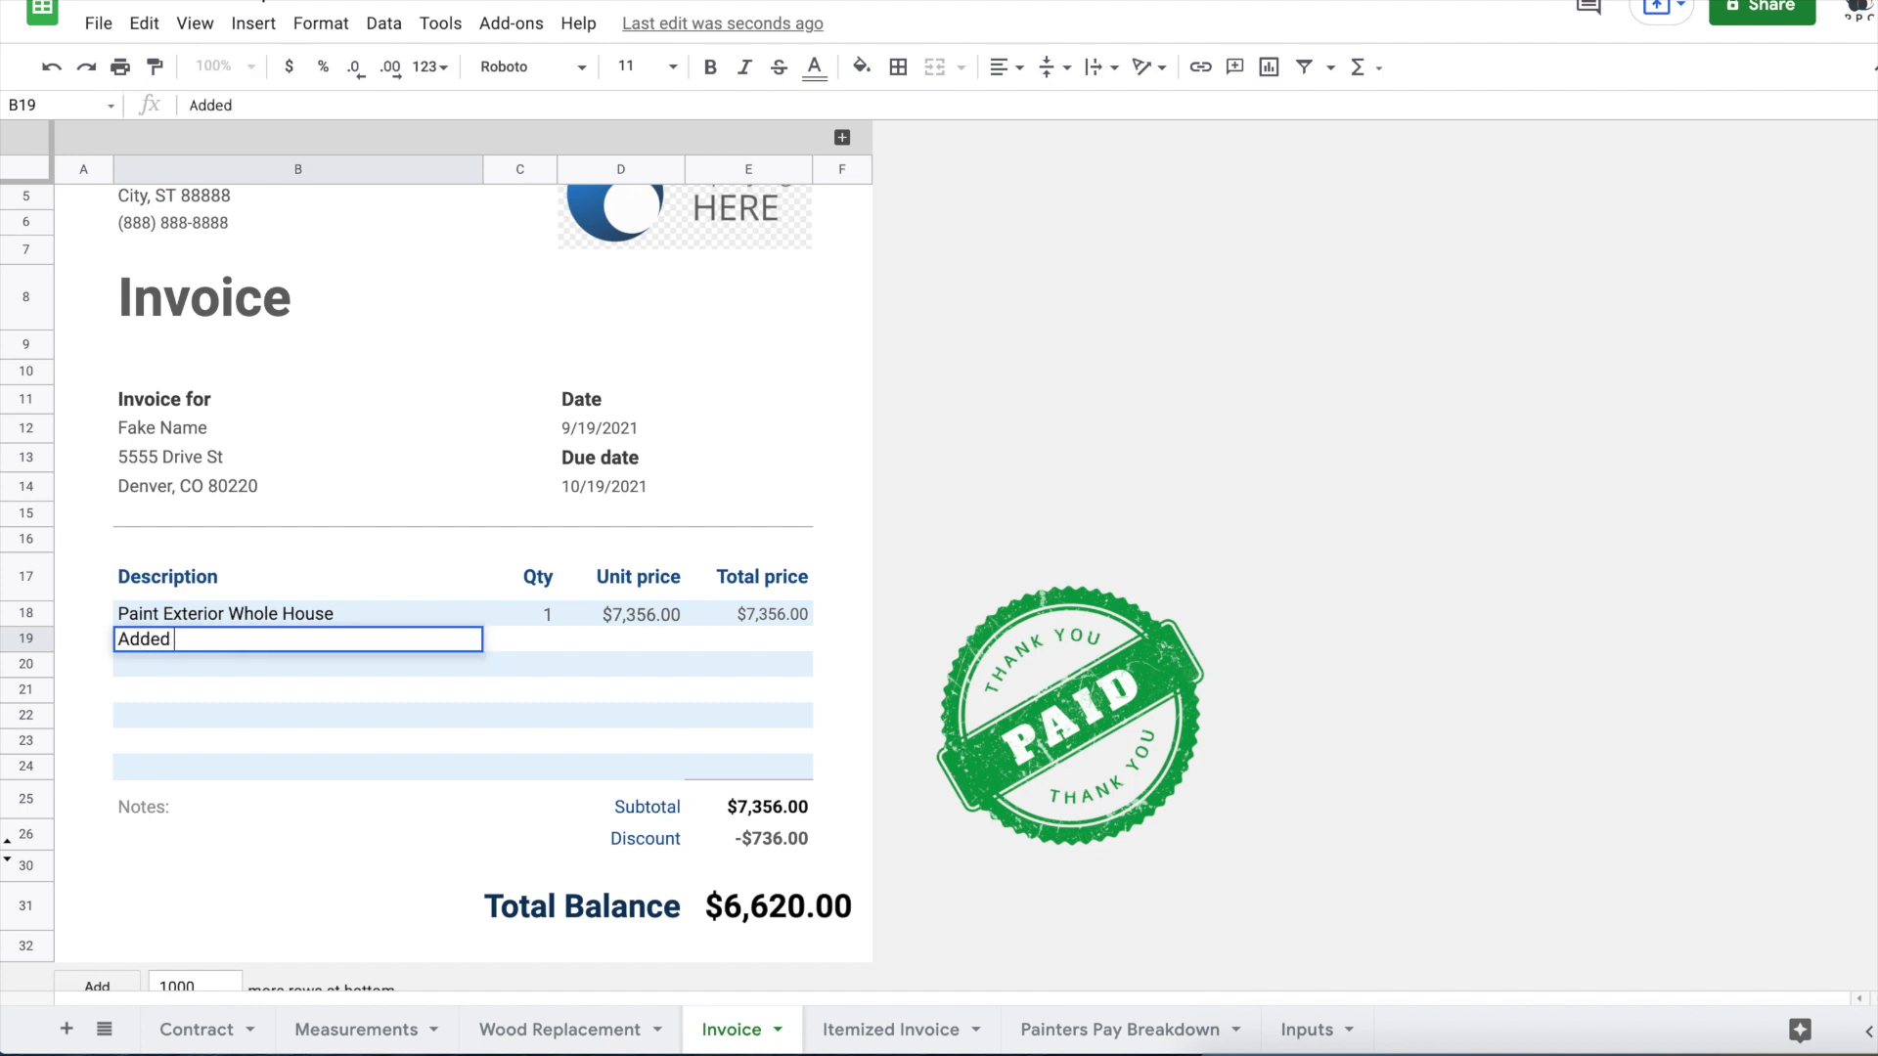
{"action": "type", "text": "Shed"}
{"action": "key", "text": "Tab"}
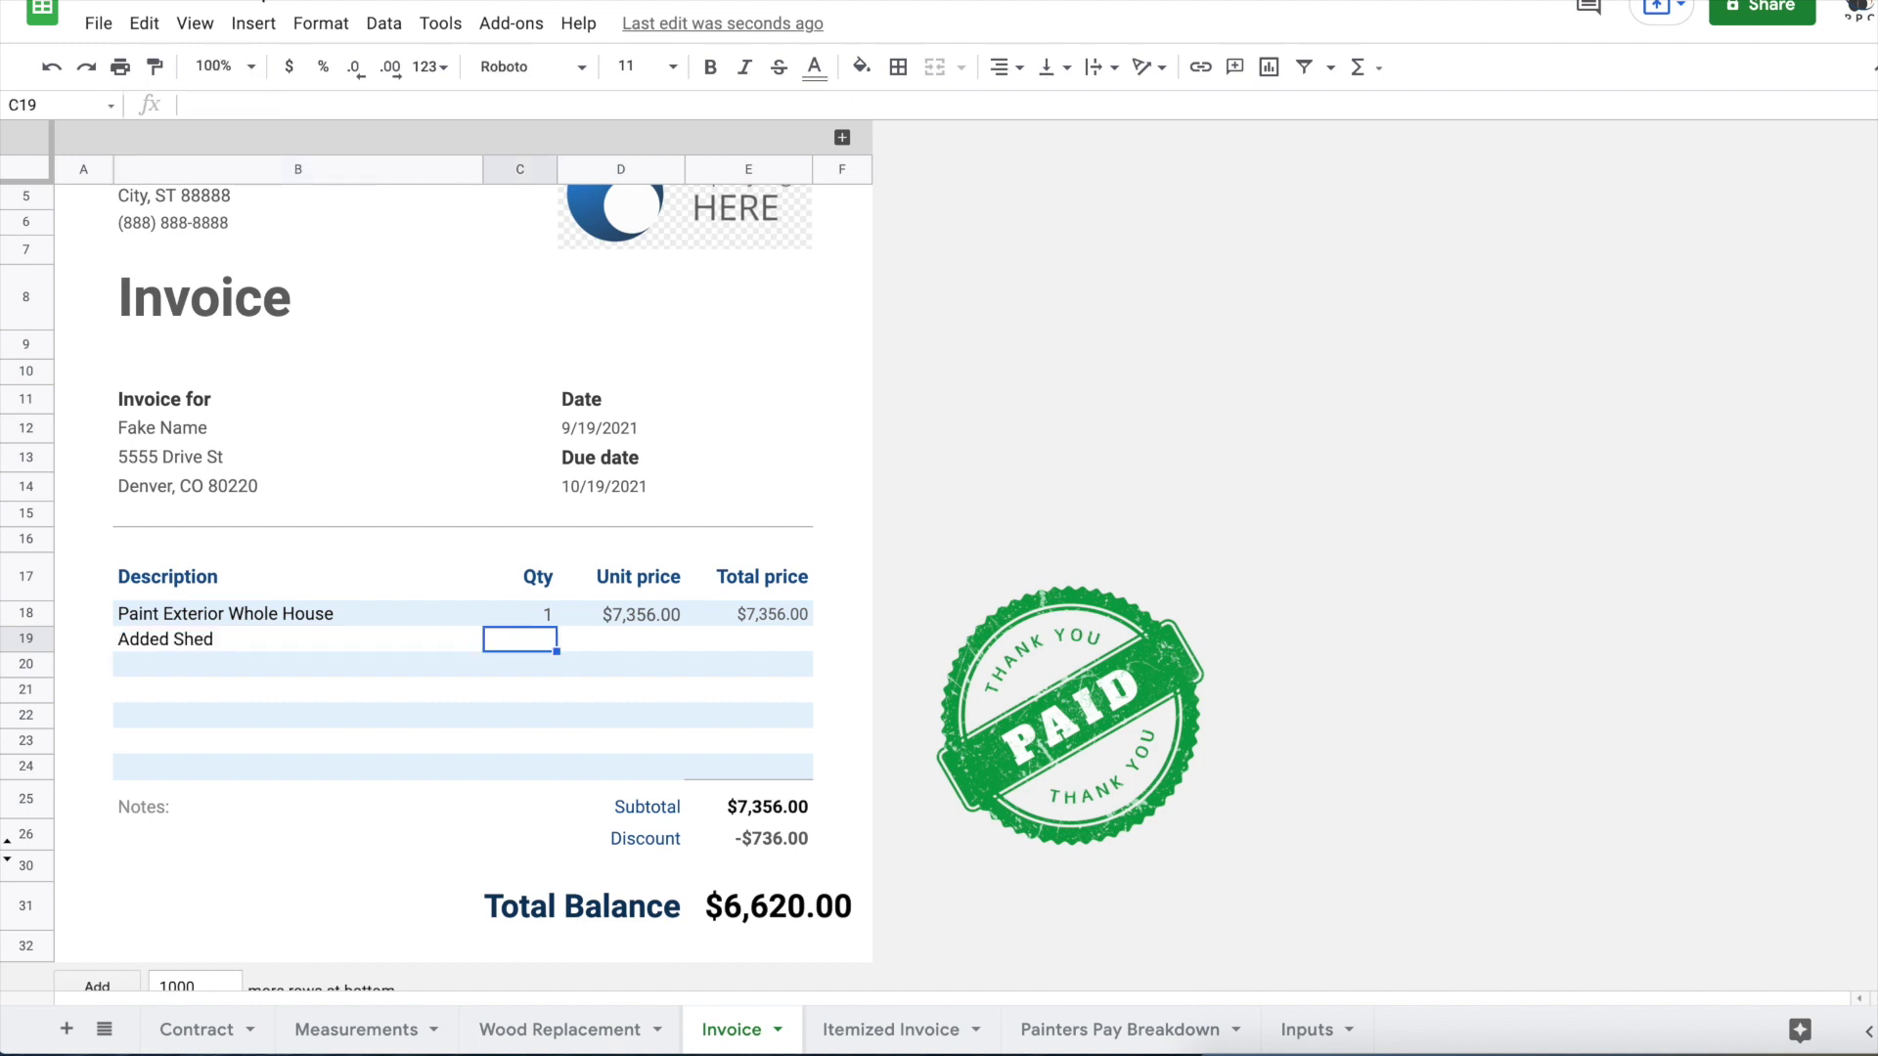
{"action": "type", "text": "1"}
{"action": "key", "text": "Tab"}
{"action": "type", "text": "500"}
{"action": "key", "text": "Tab"}
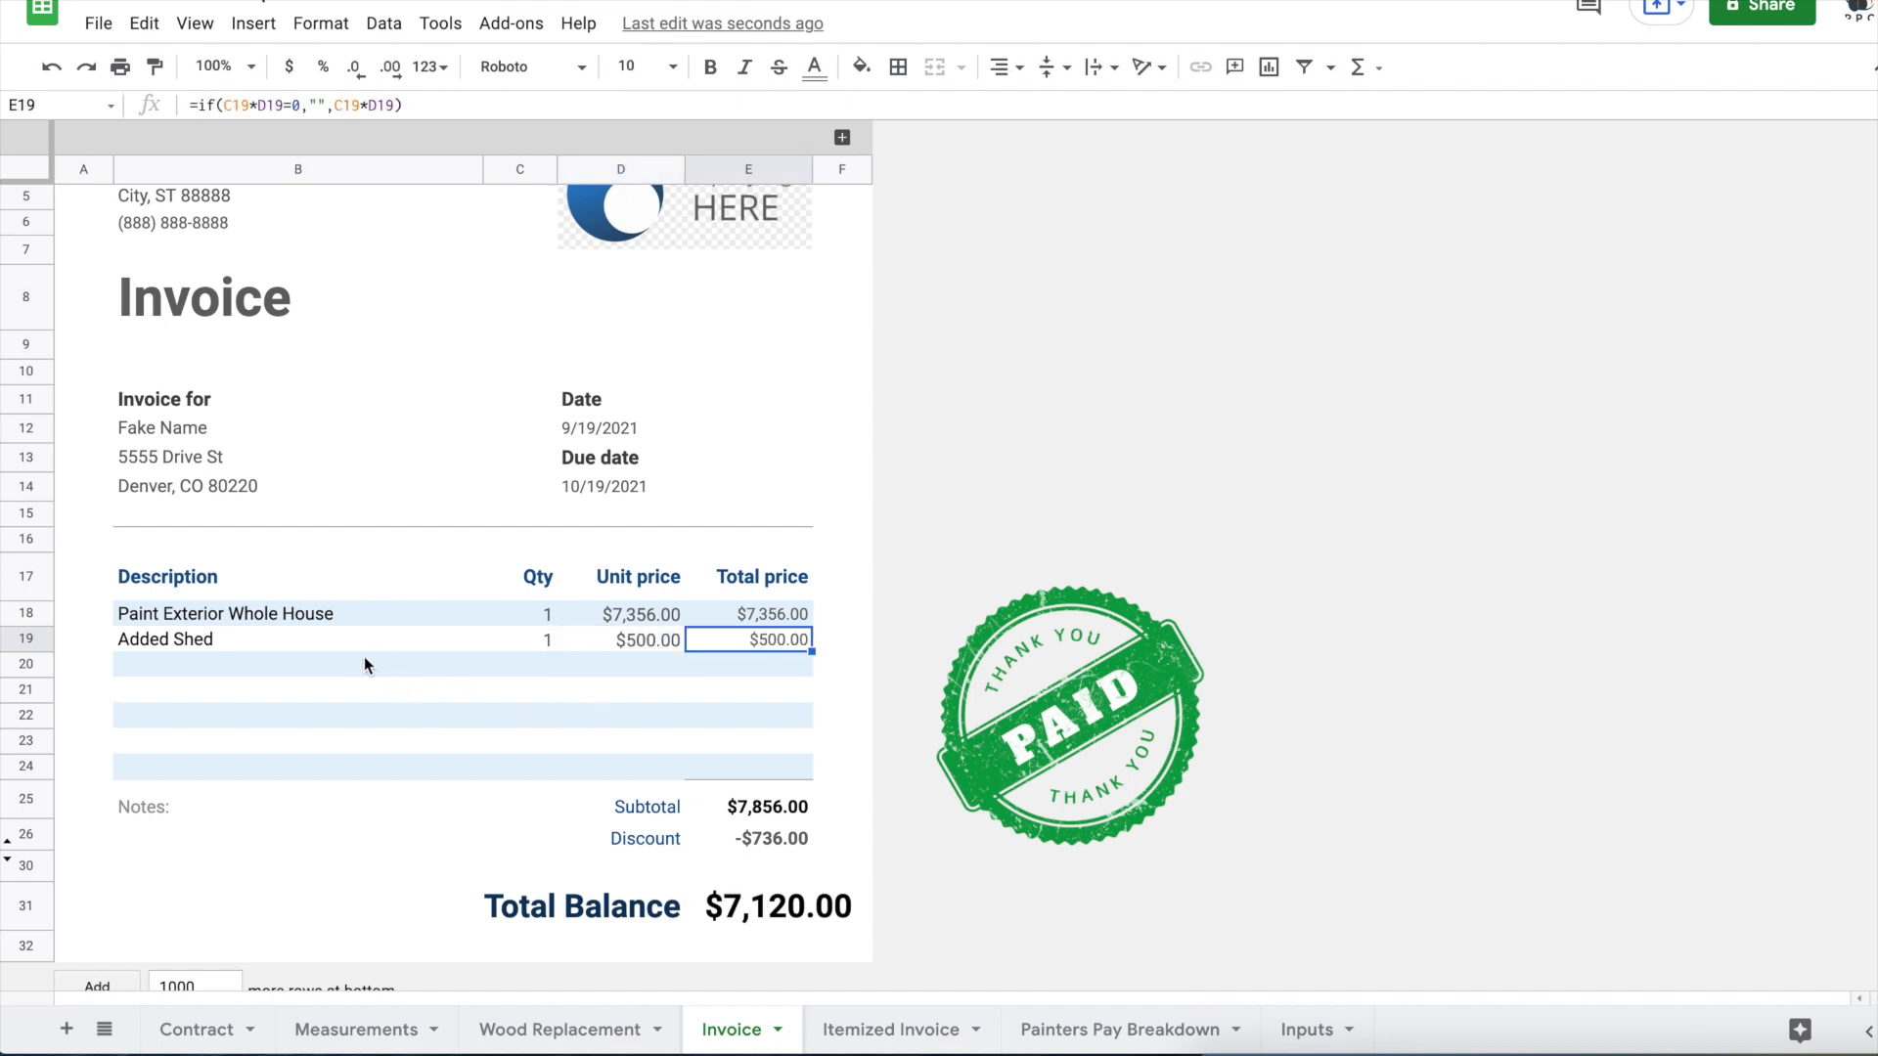
Step: Set the unit price in row 19 to -500 and clear that line item
{"action": "left_click", "coordinate": [289, 642]}
{"action": "left_click", "coordinate": [641, 642]}
{"action": "type", "text": "-500"}
{"action": "key", "text": "Return"}
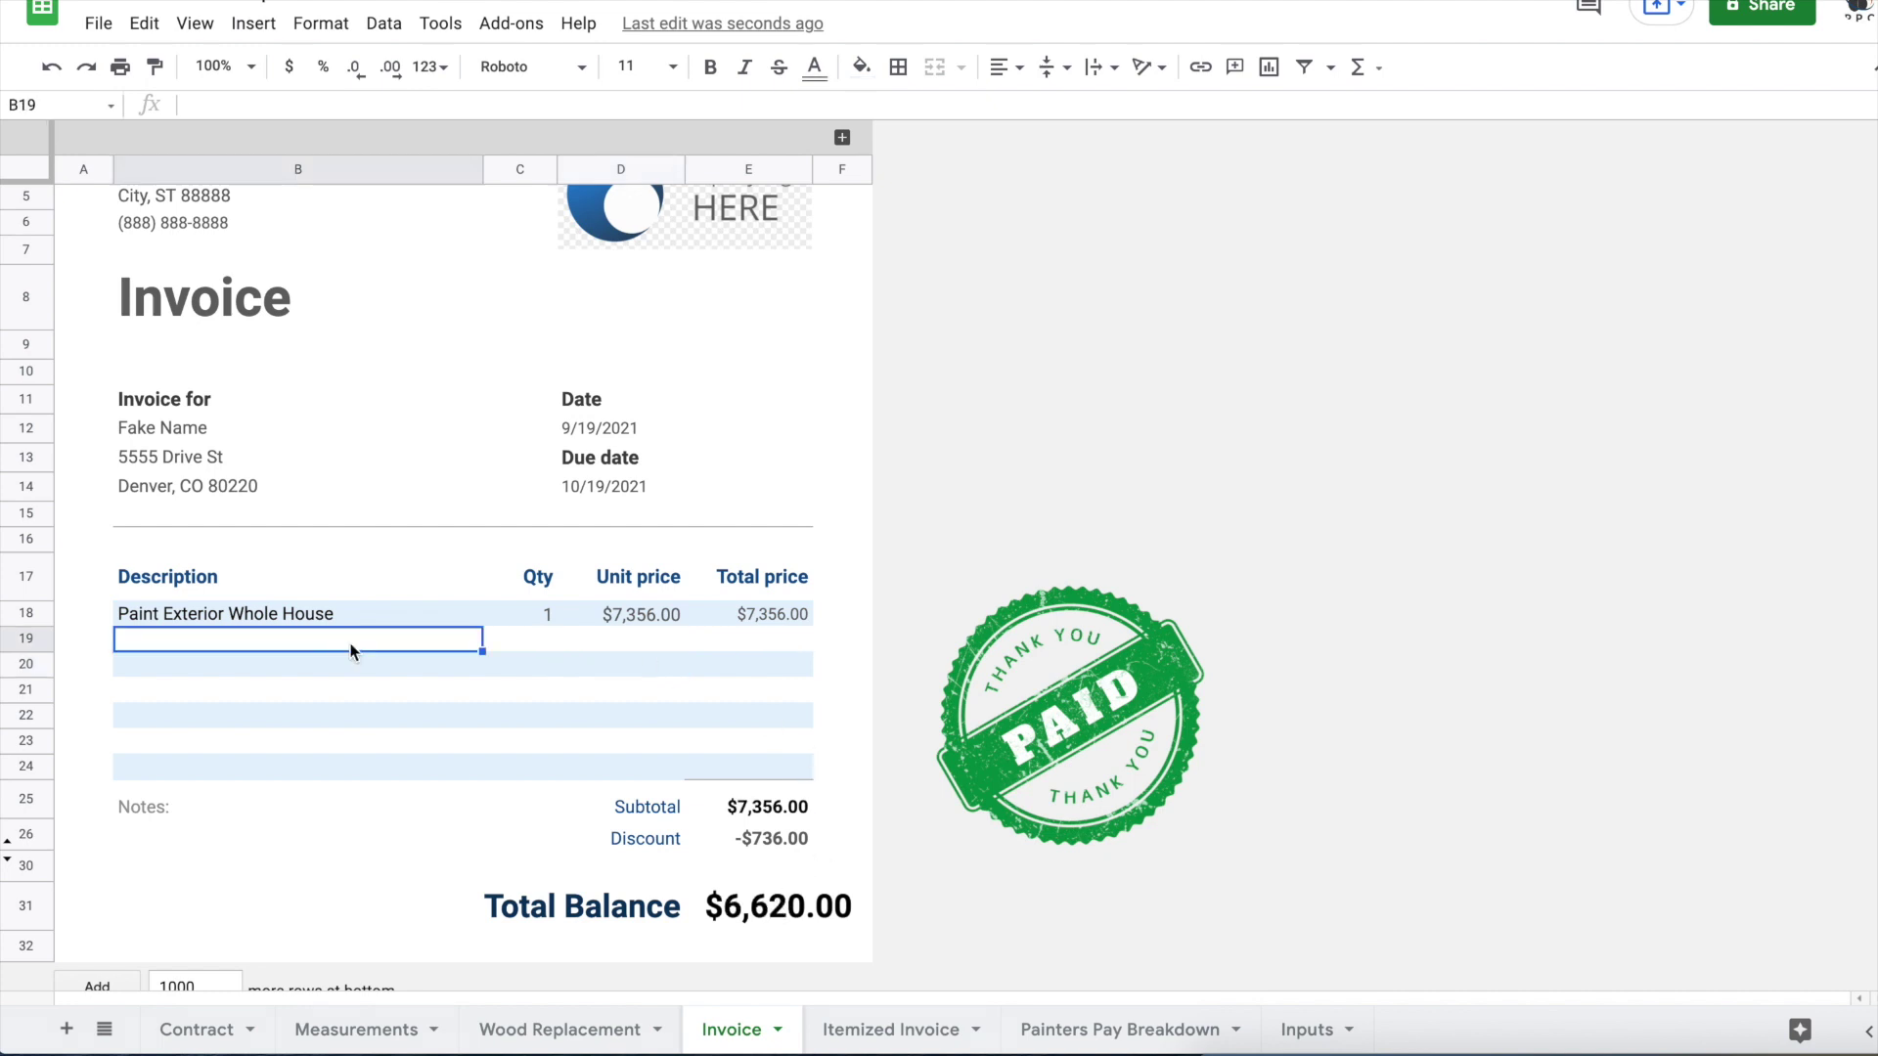
Step: Enter a "Paid deposit" line item in row 19 with quantity 1 and unit price -2500
{"action": "type", "text": "Paid deposit"}
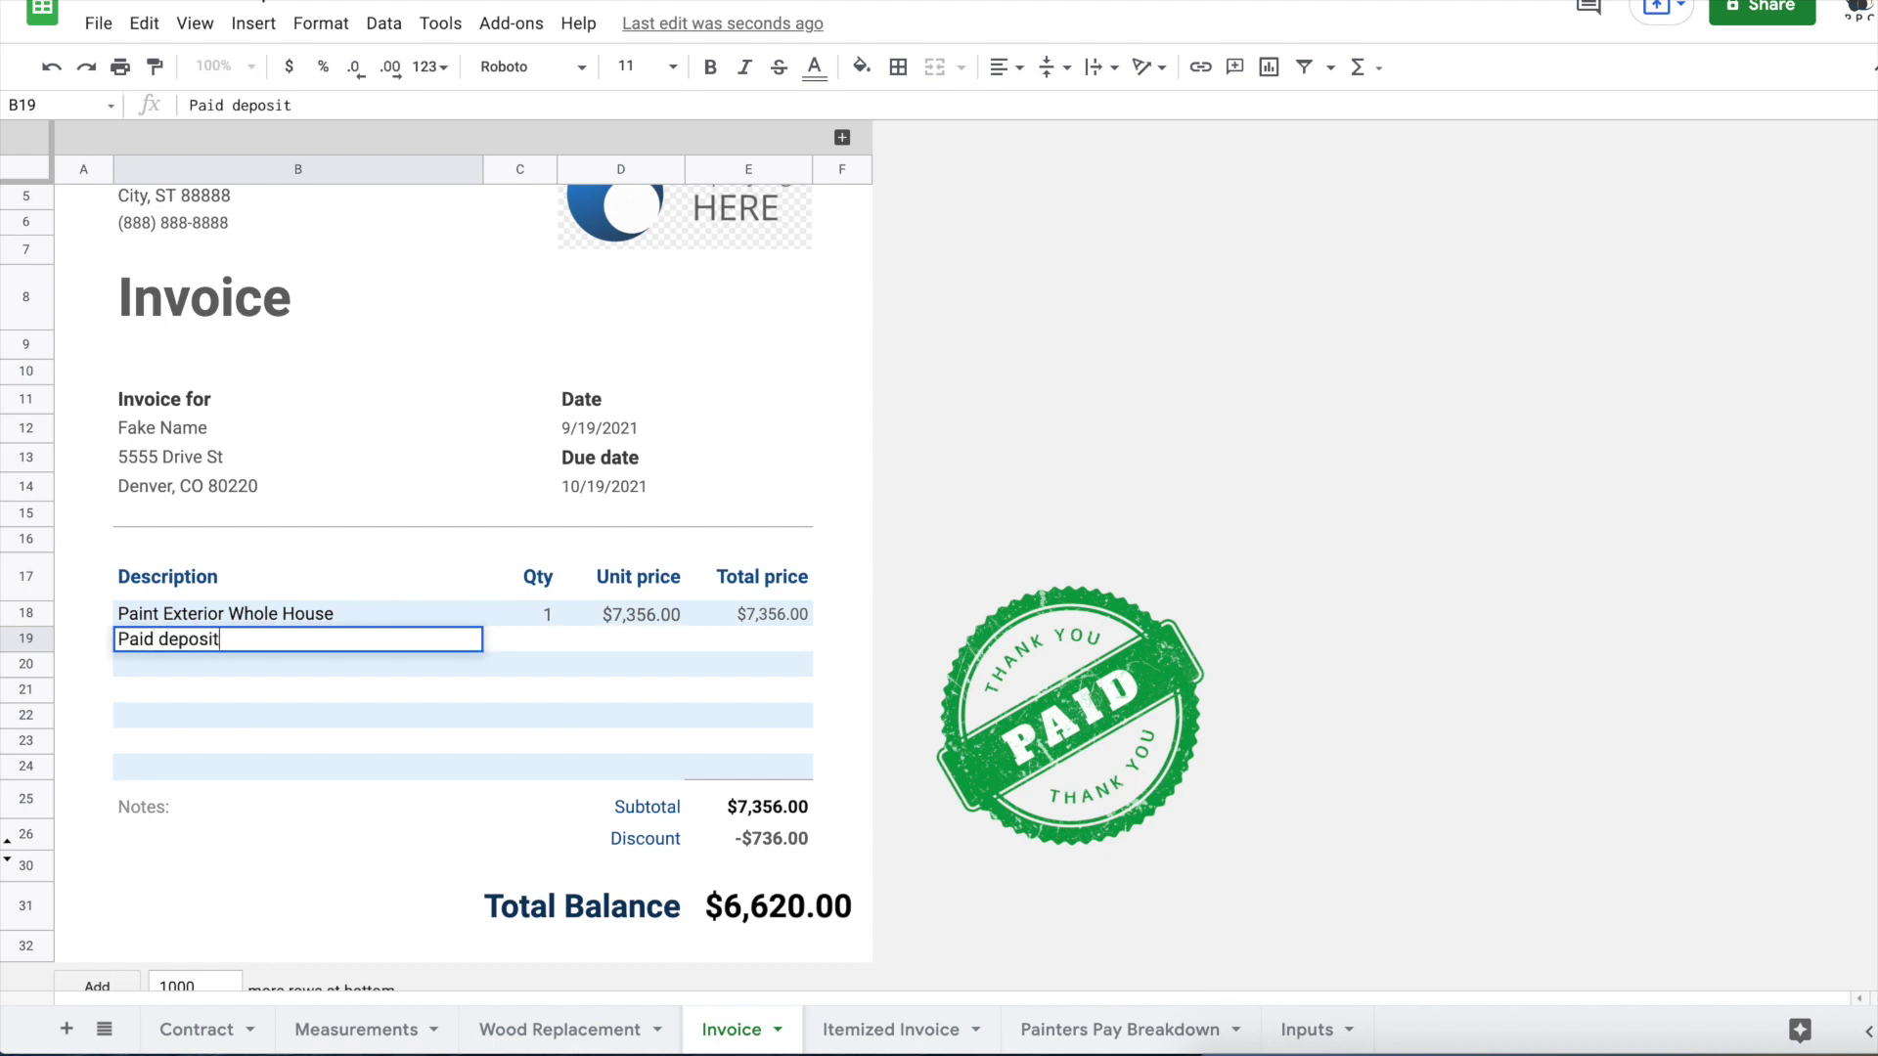
{"action": "key", "text": "Tab"}
{"action": "key", "text": "Tab"}
{"action": "type", "text": "-2500"}
{"action": "key", "text": "Return"}
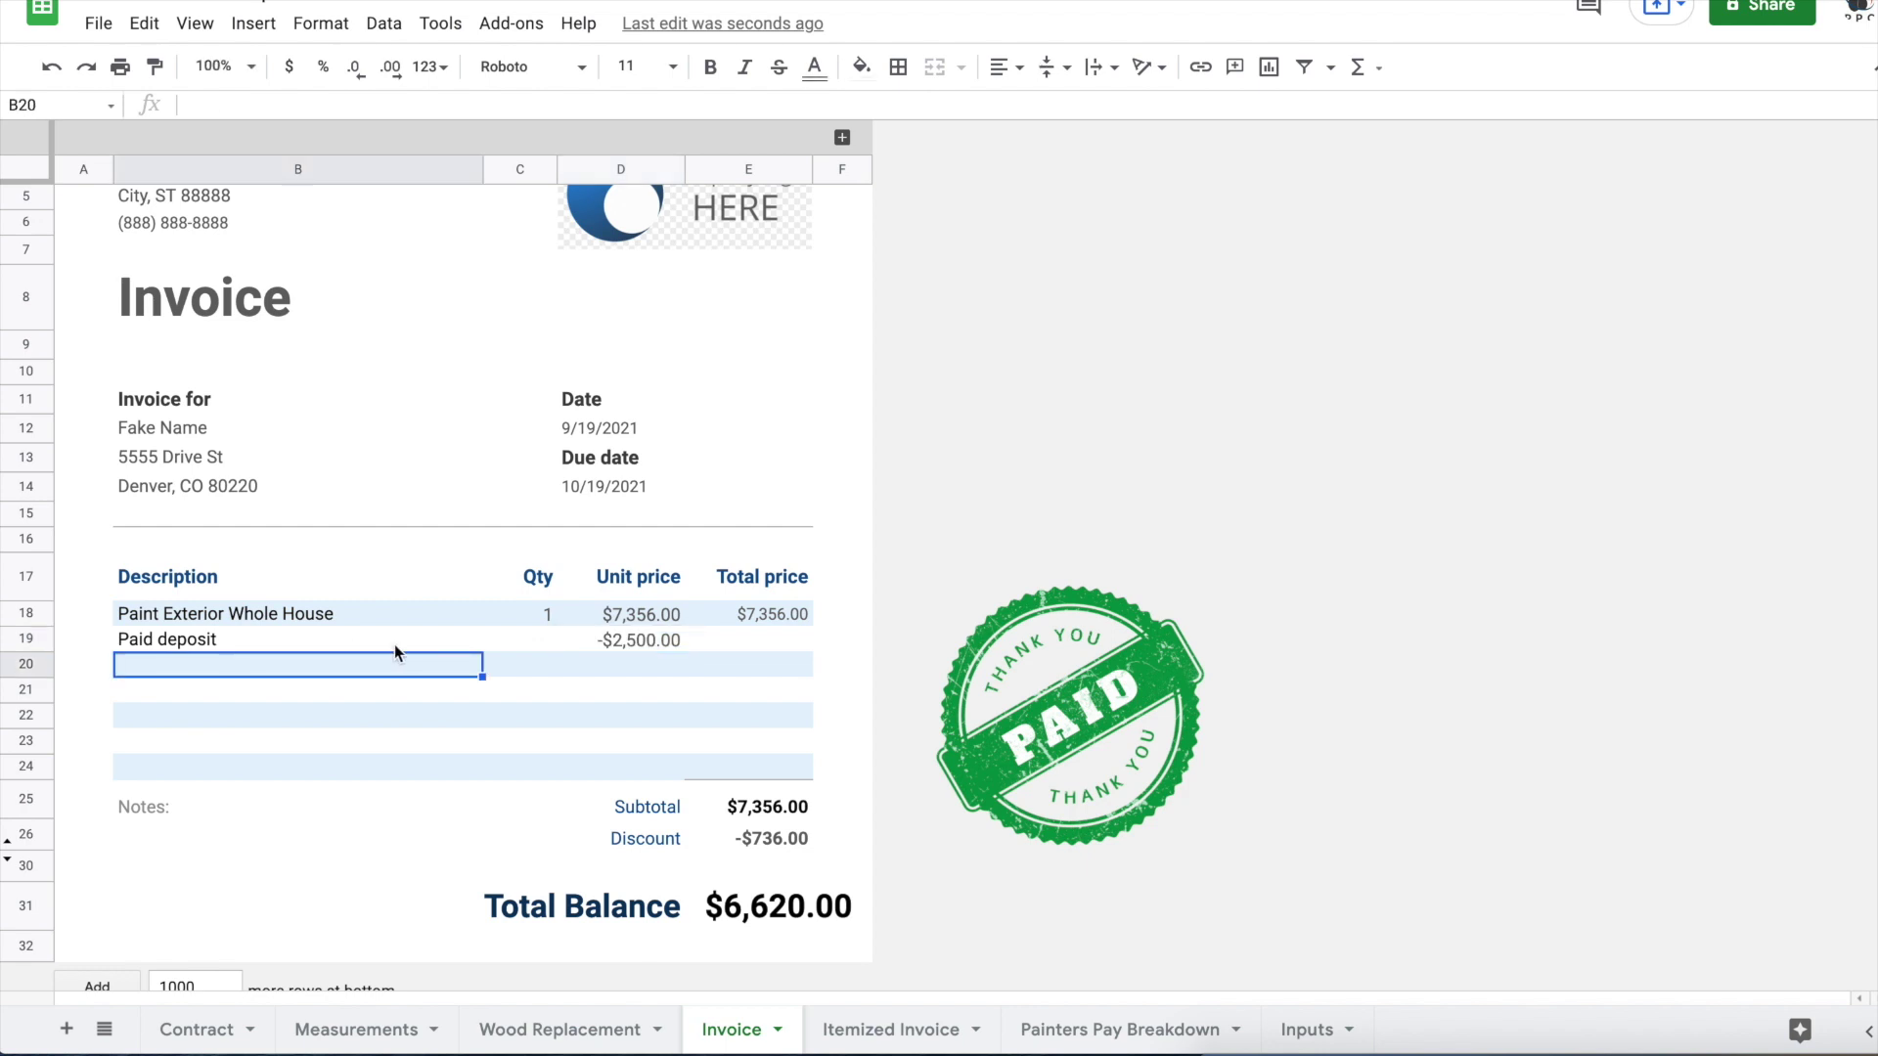
{"action": "left_click", "coordinate": [528, 644]}
{"action": "type", "text": "1"}
{"action": "key", "text": "Tab"}
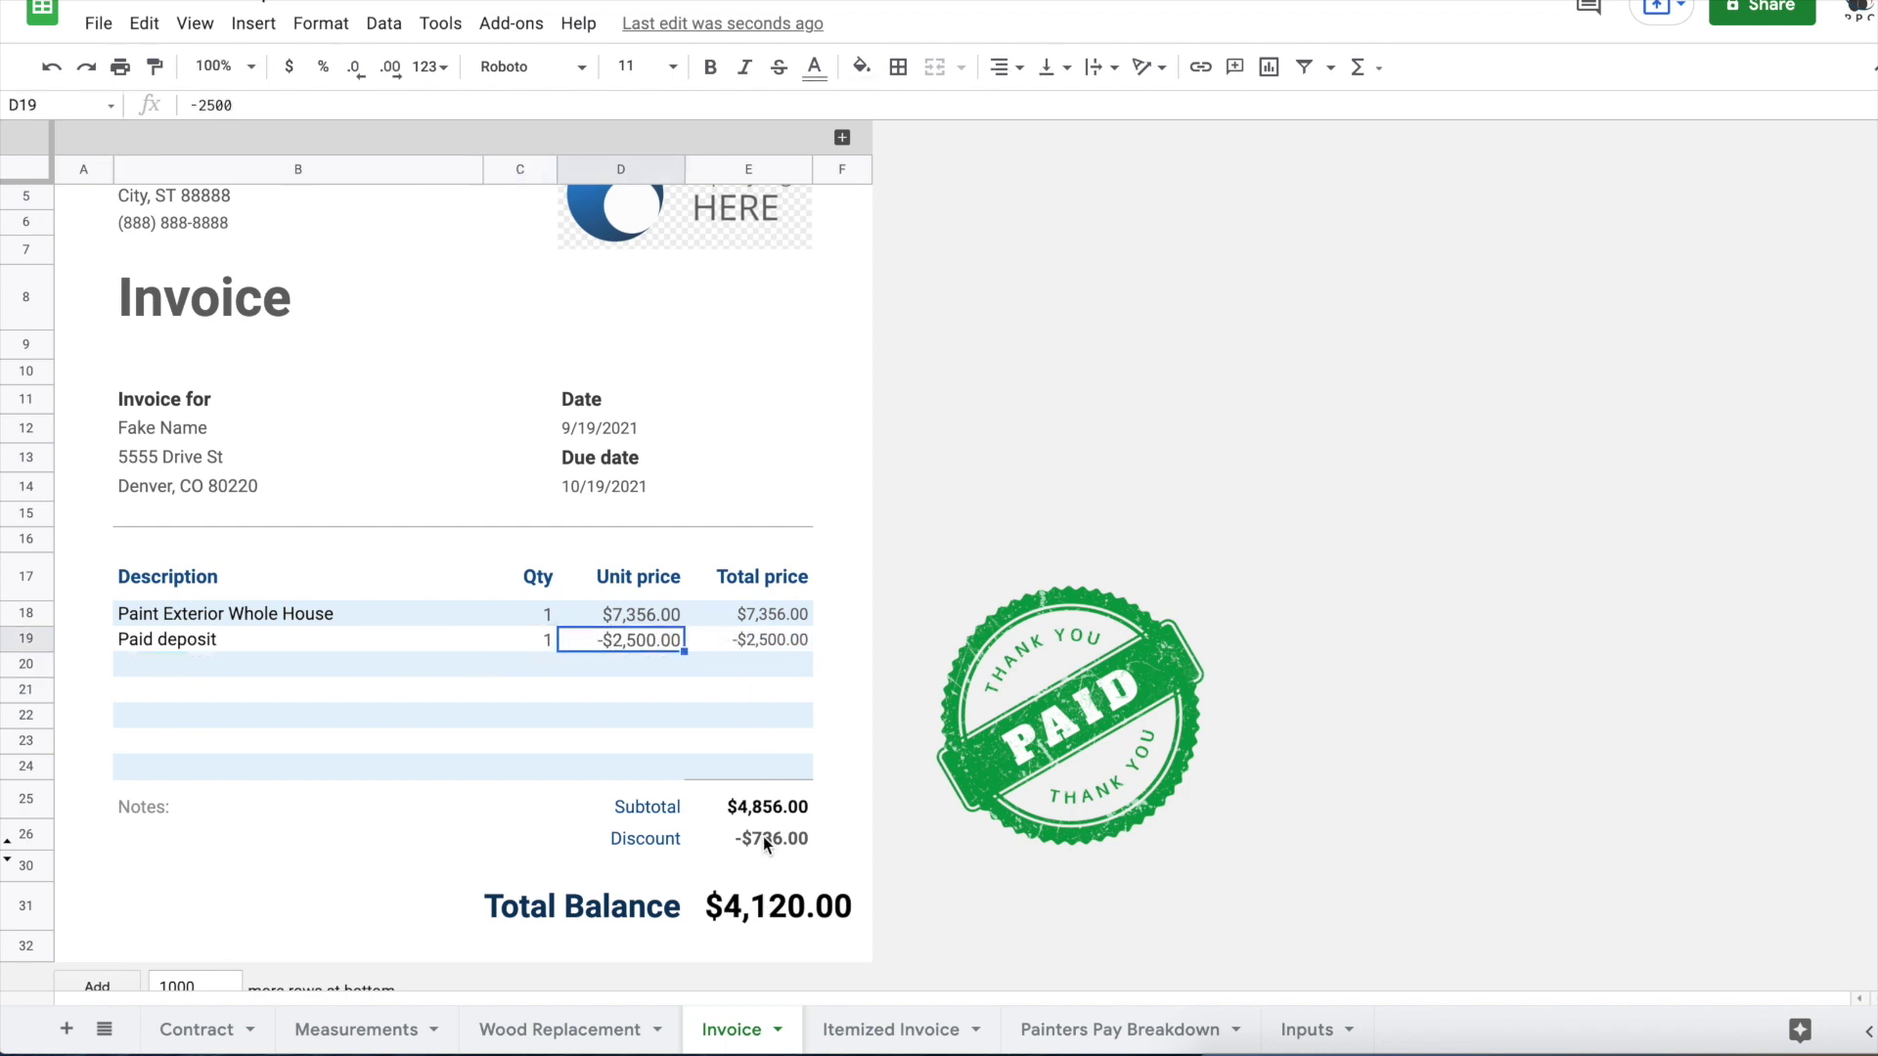
Step: Clear the quantity, unit price and description of the "Paid deposit" line item
{"action": "left_click_drag", "start_coordinate": [546, 641], "coordinate": [590, 648]}
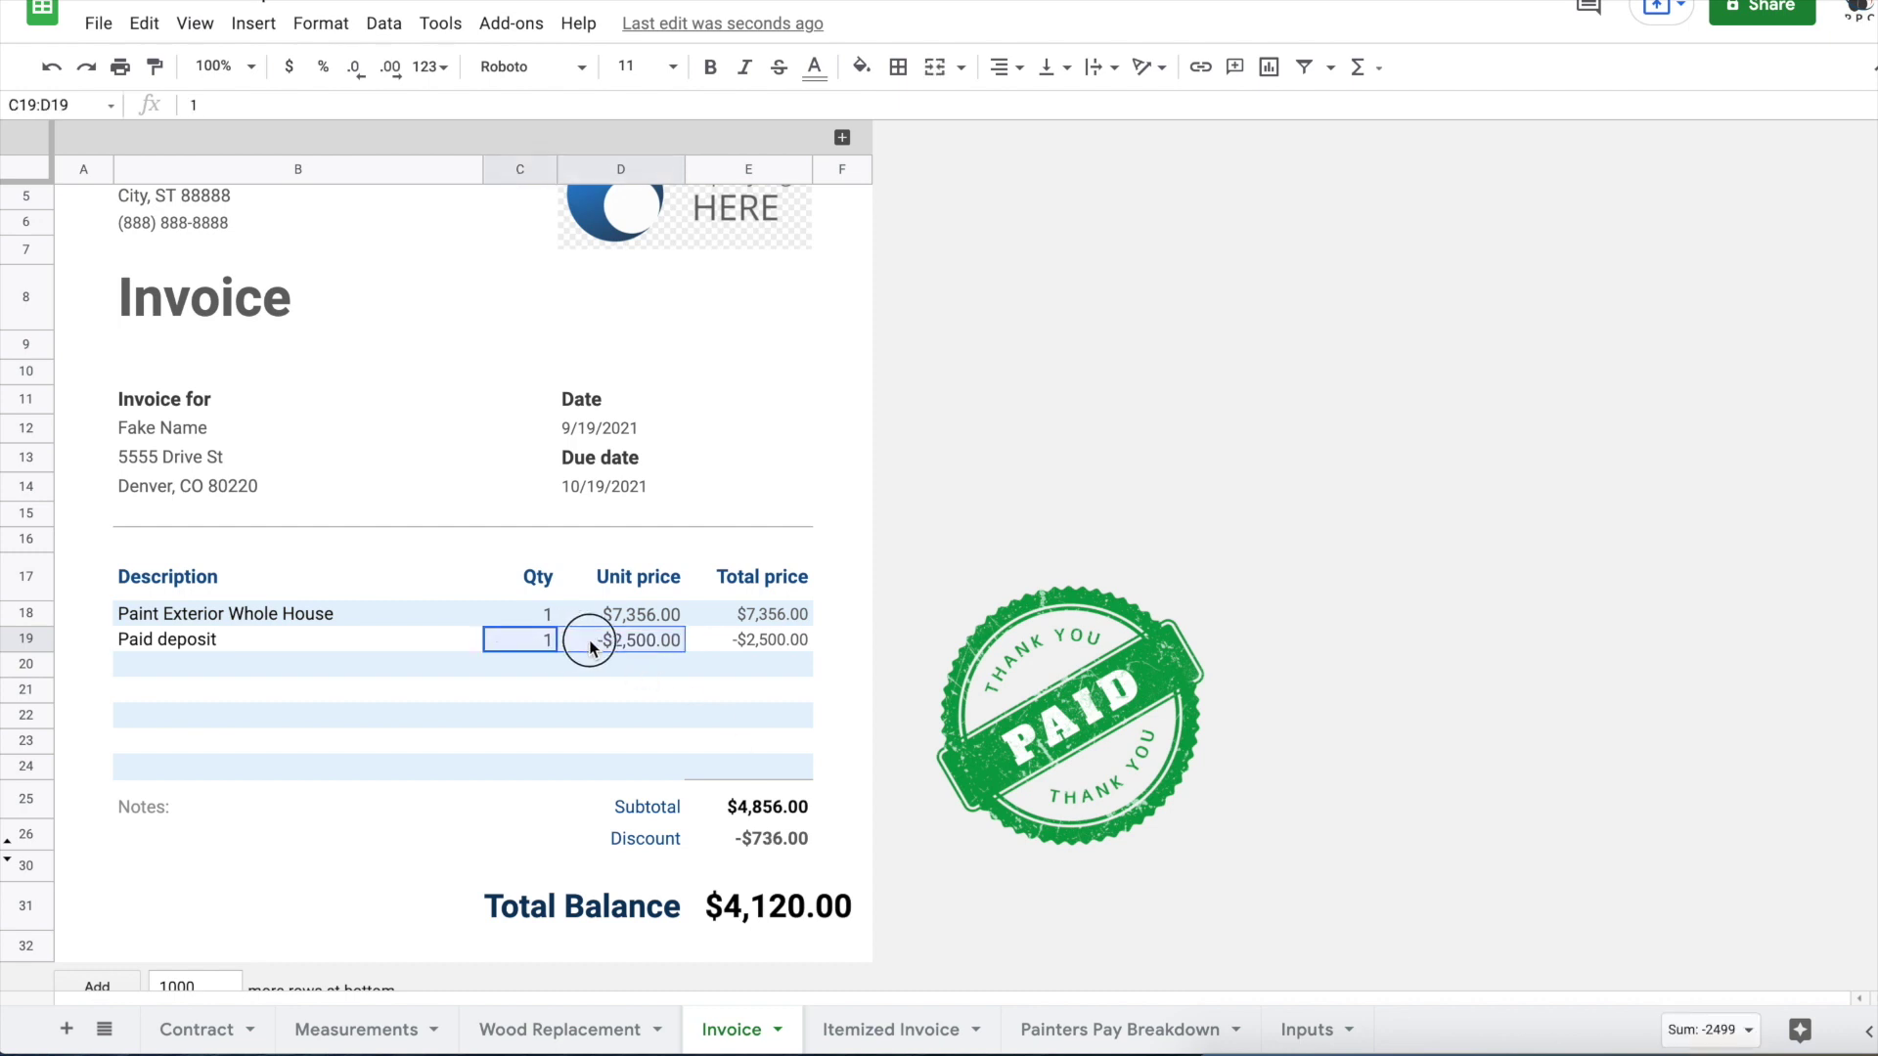
{"action": "key", "text": "Delete"}
{"action": "left_click", "coordinate": [217, 642]}
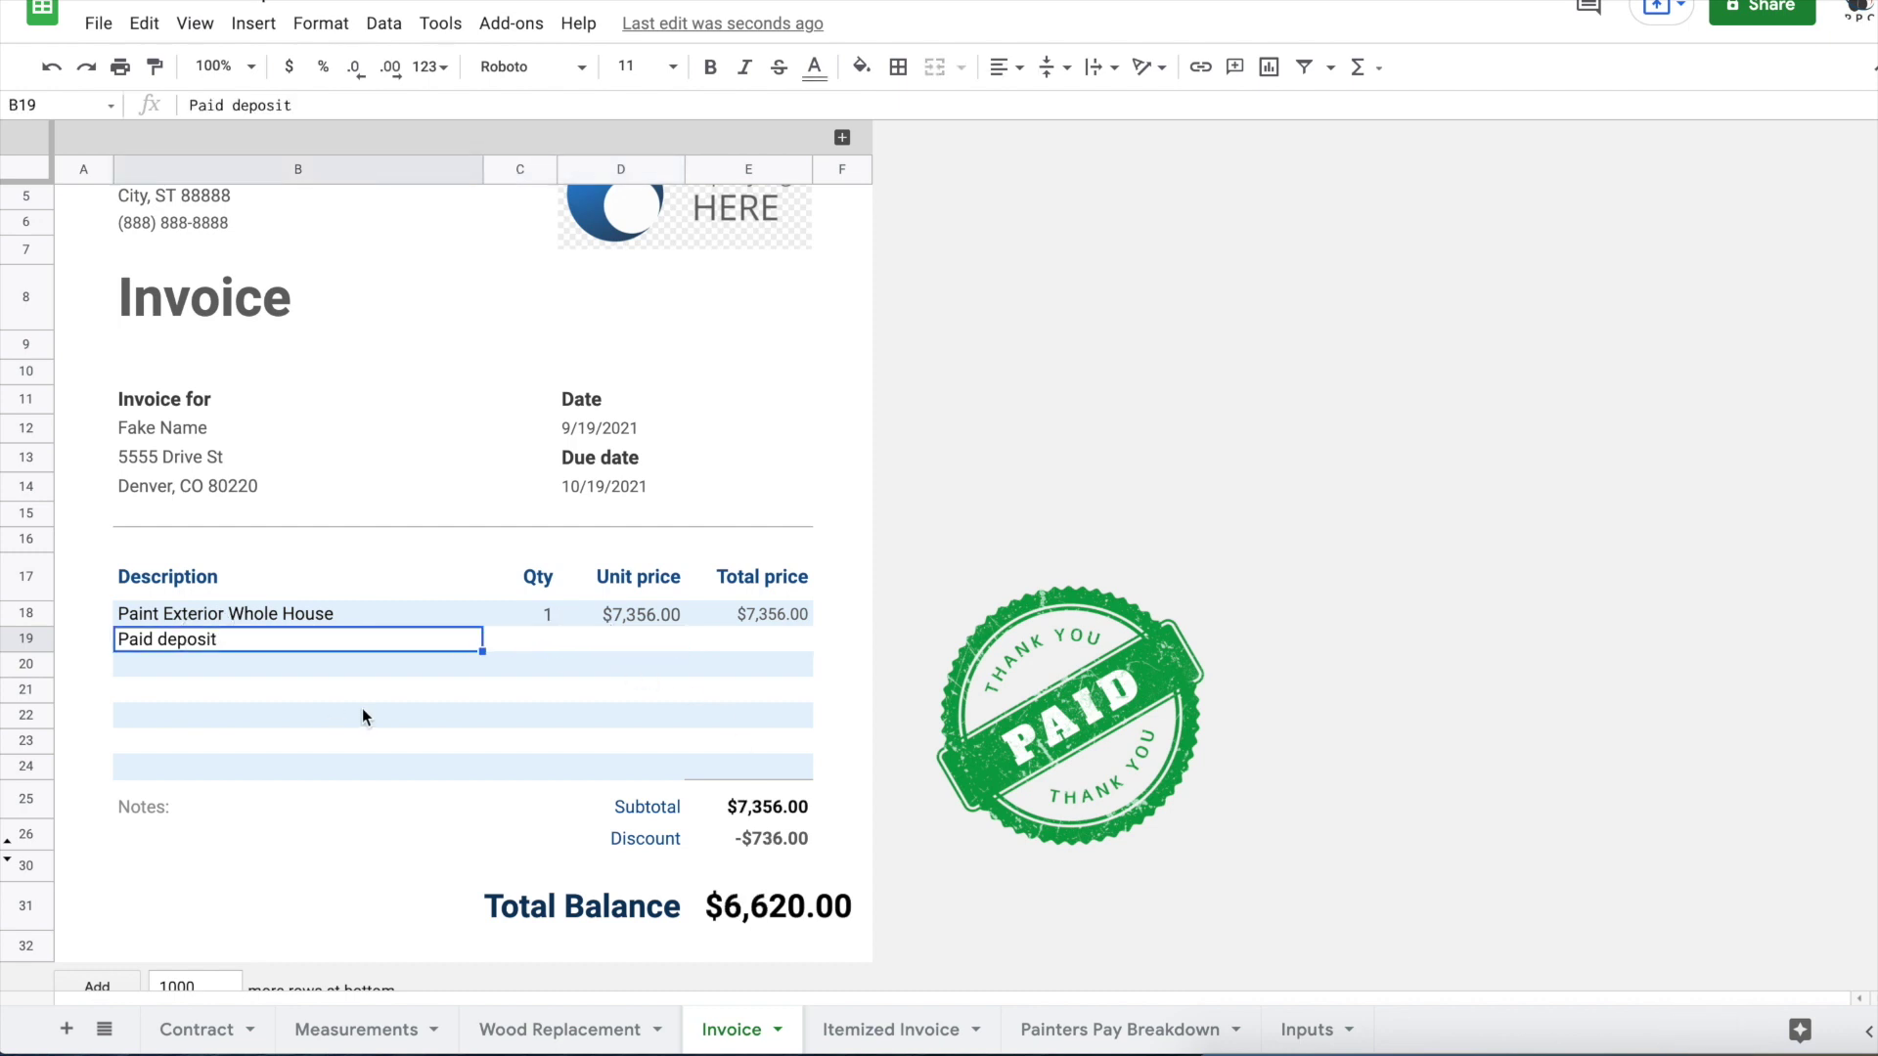
{"action": "key", "text": "Delete"}
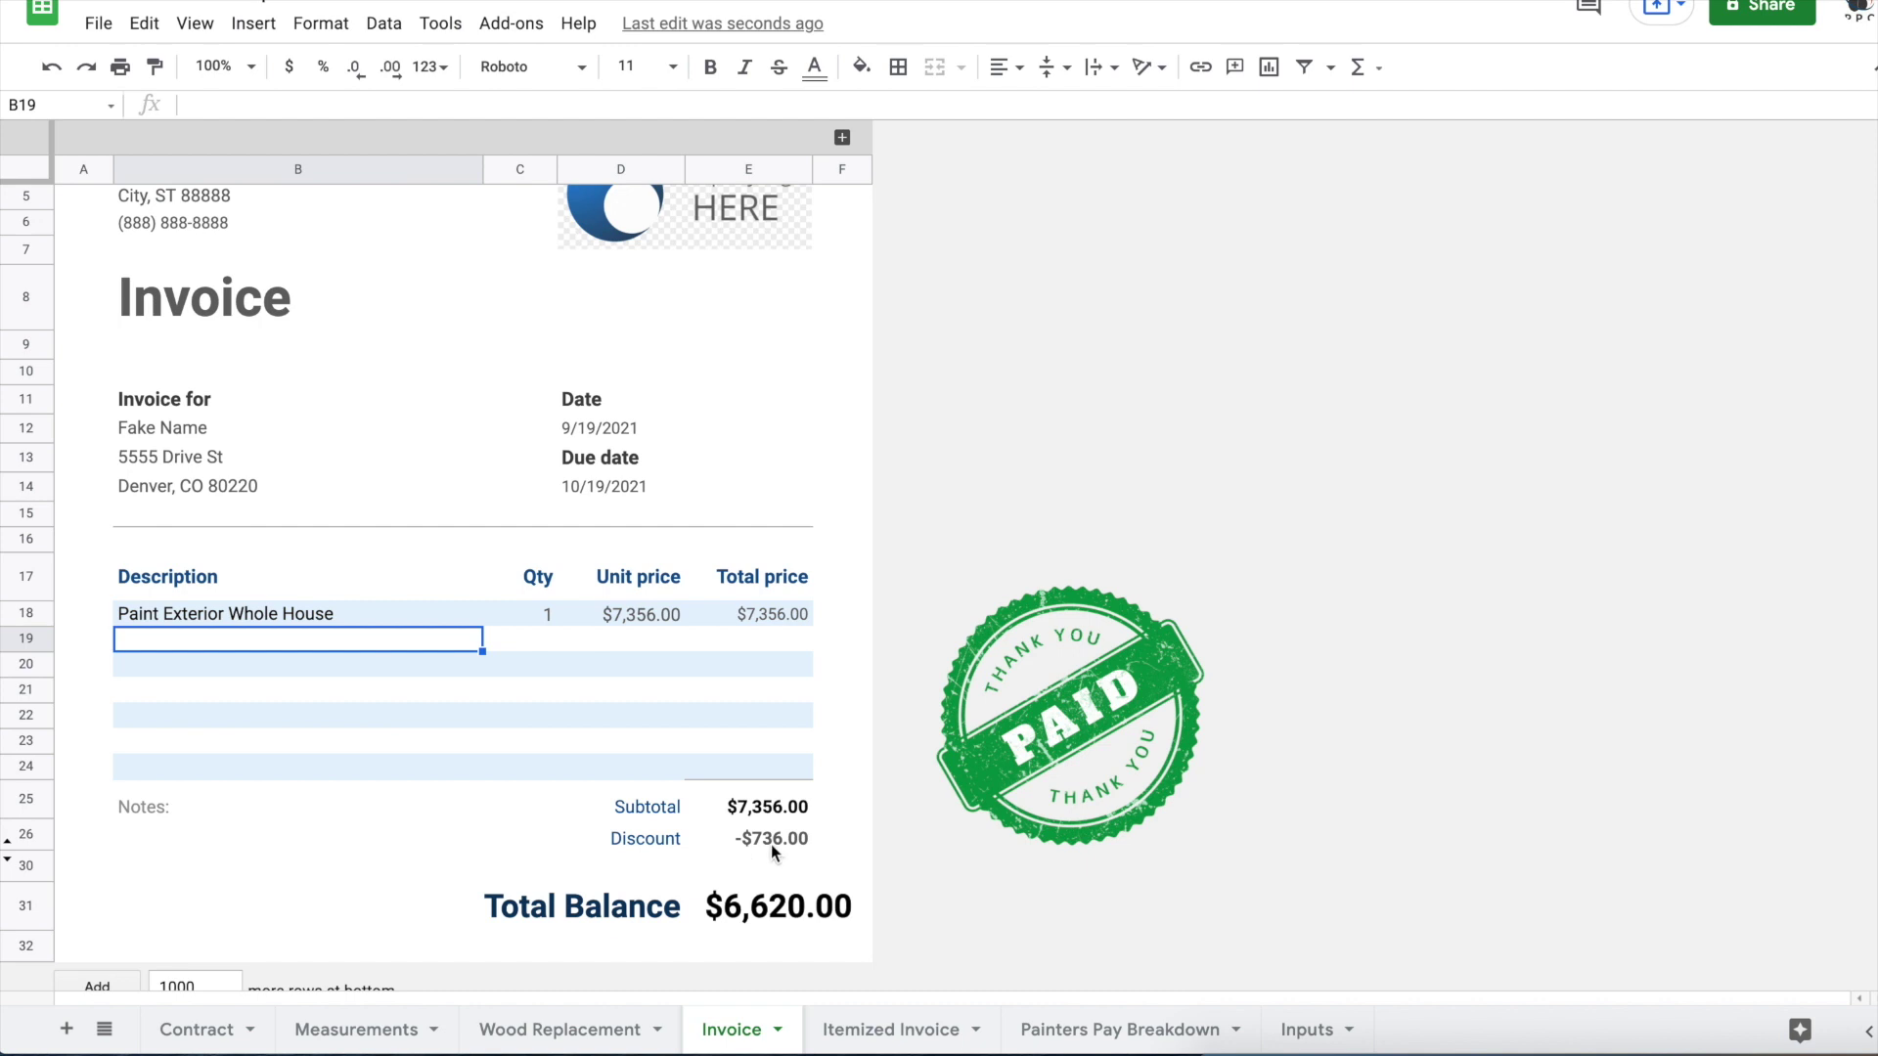
Step: Remove the Discount label and amount from the invoice, and hide the emptied row 26
{"action": "left_click_drag", "start_coordinate": [675, 855], "coordinate": [766, 844]}
{"action": "key", "text": "Delete"}
{"action": "left_click", "coordinate": [449, 854]}
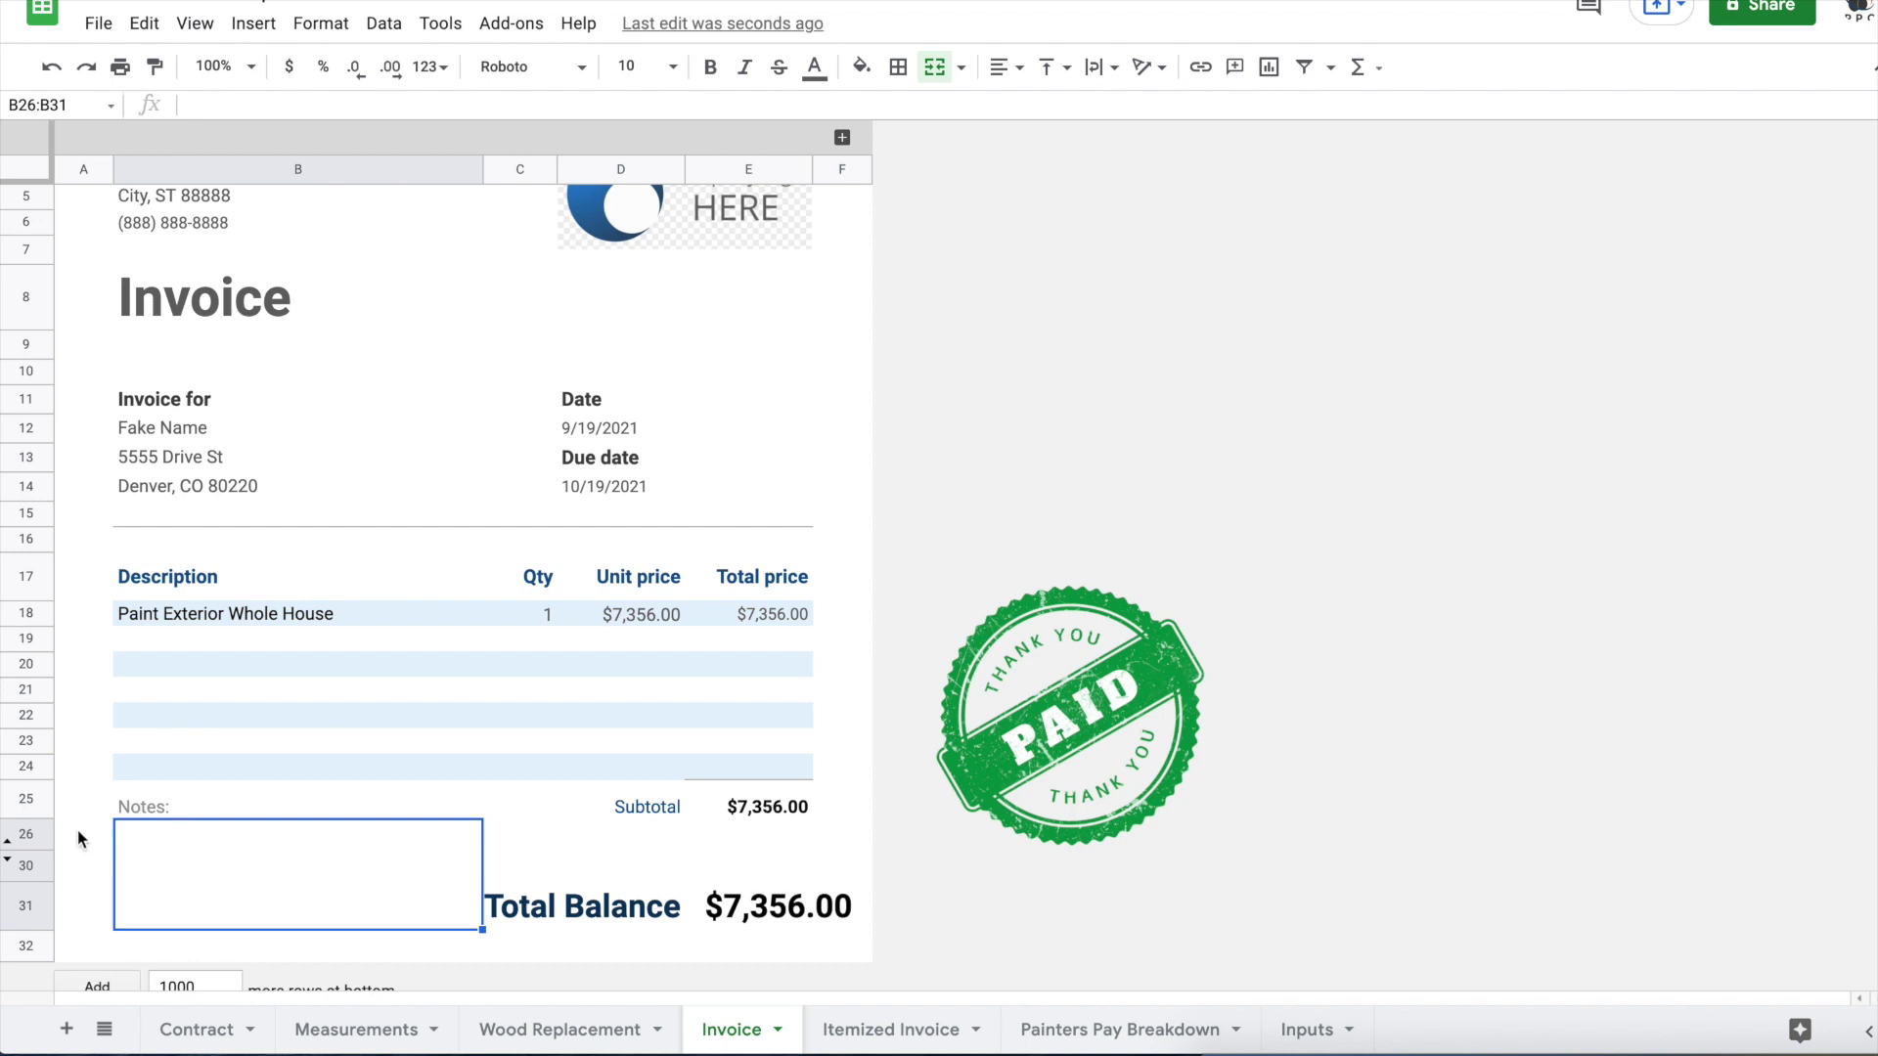
{"action": "left_click", "coordinate": [28, 833]}
{"action": "right_click", "coordinate": [28, 834]}
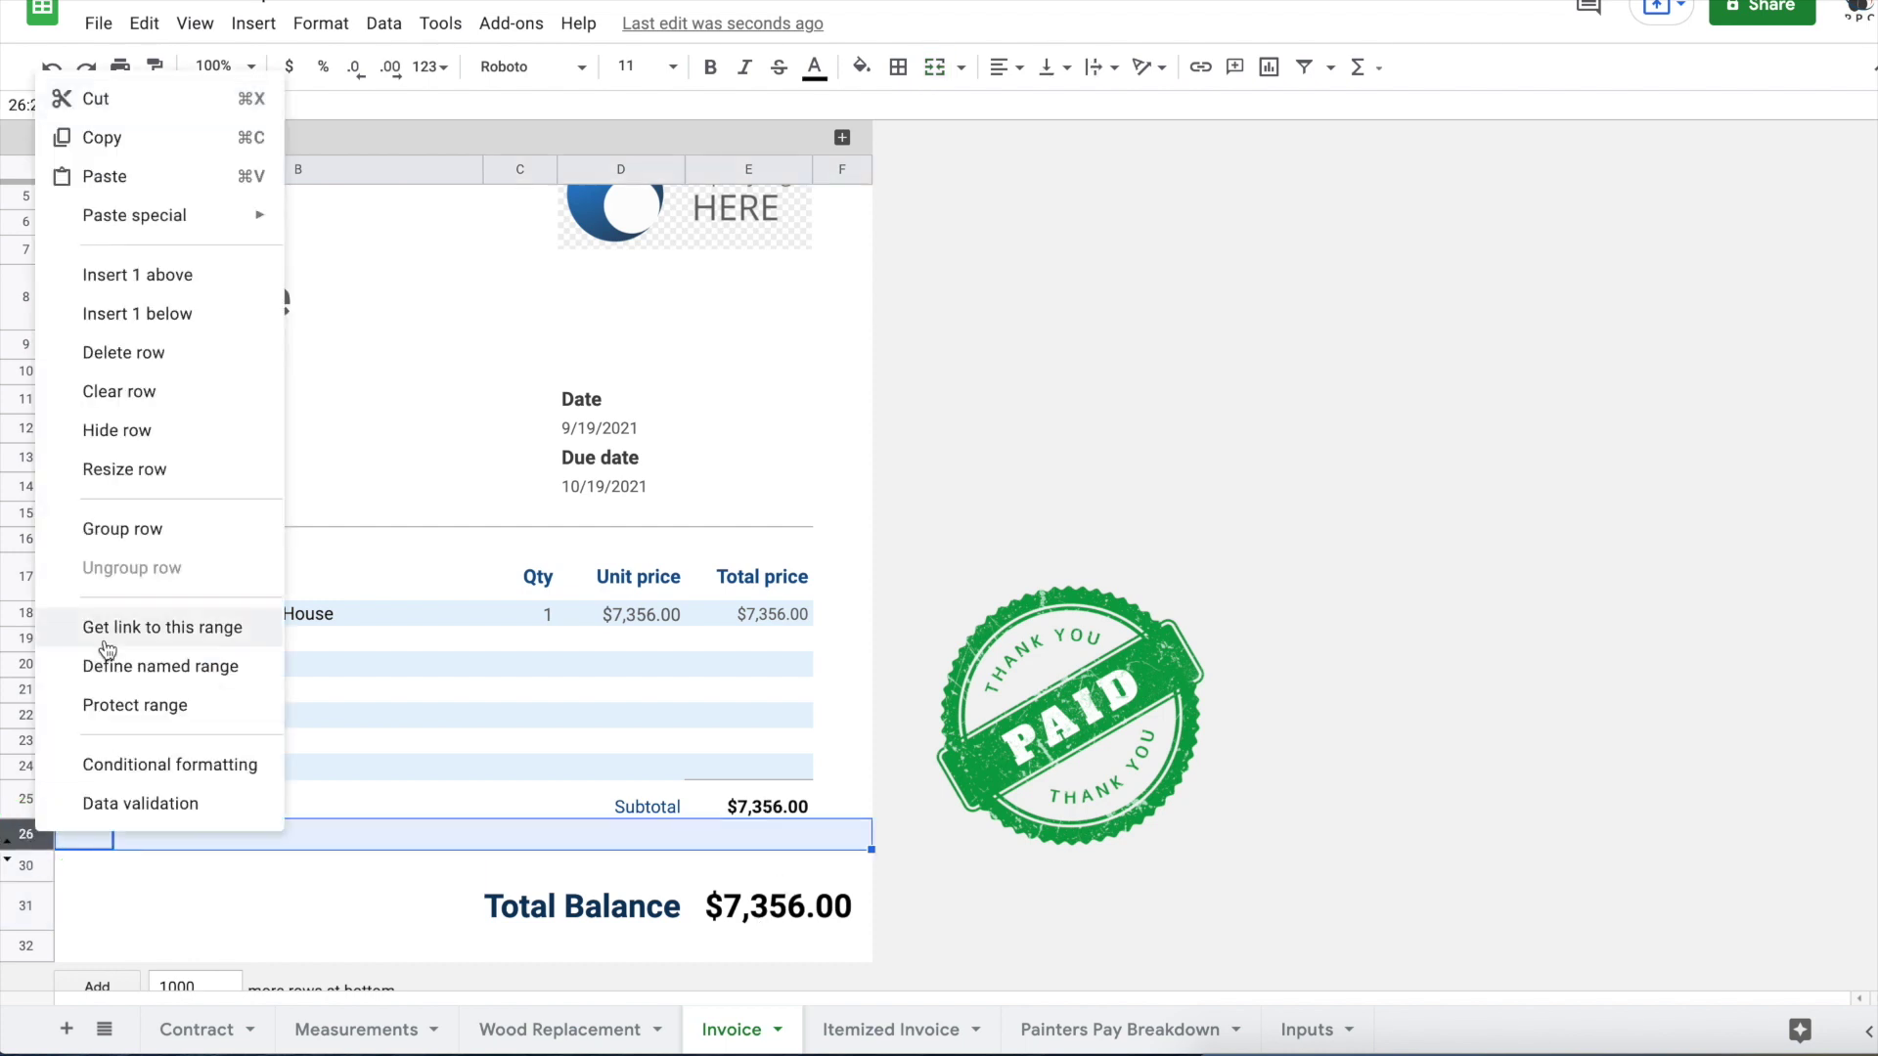
{"action": "left_click", "coordinate": [155, 430]}
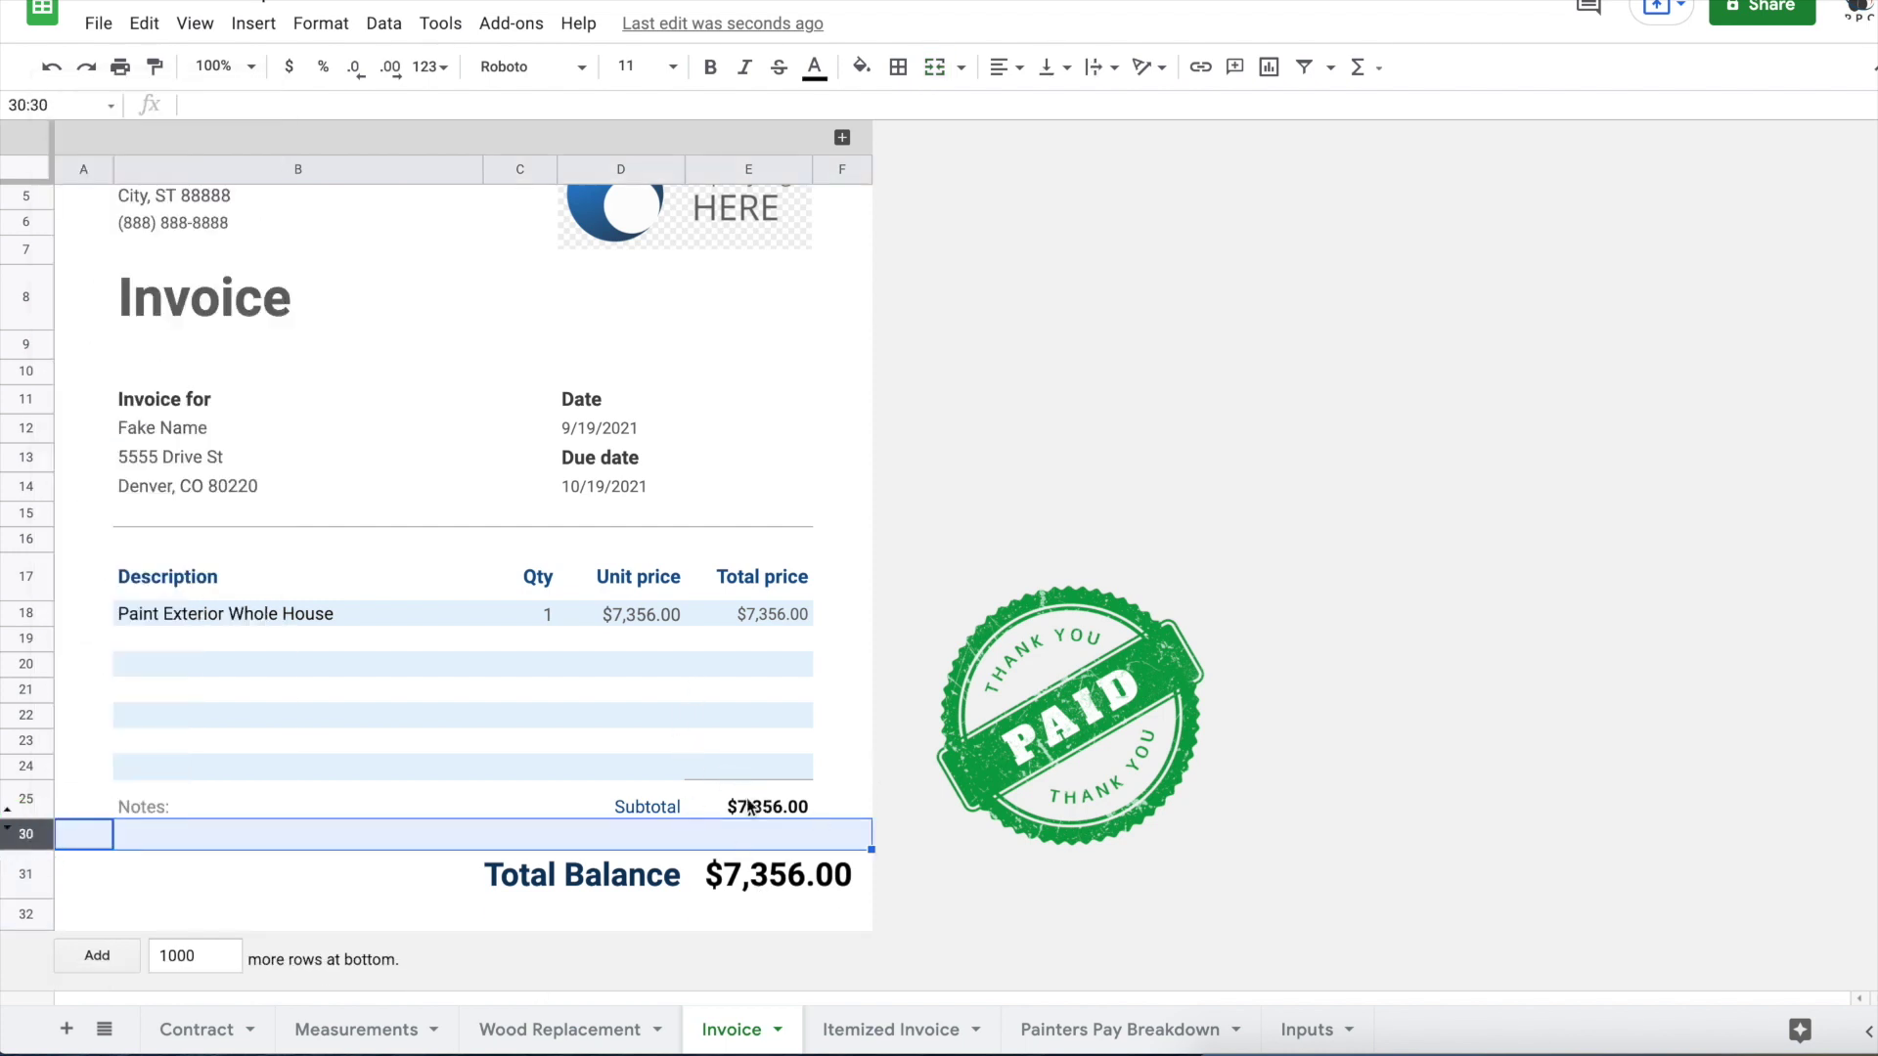
{"action": "left_click", "coordinate": [409, 724]}
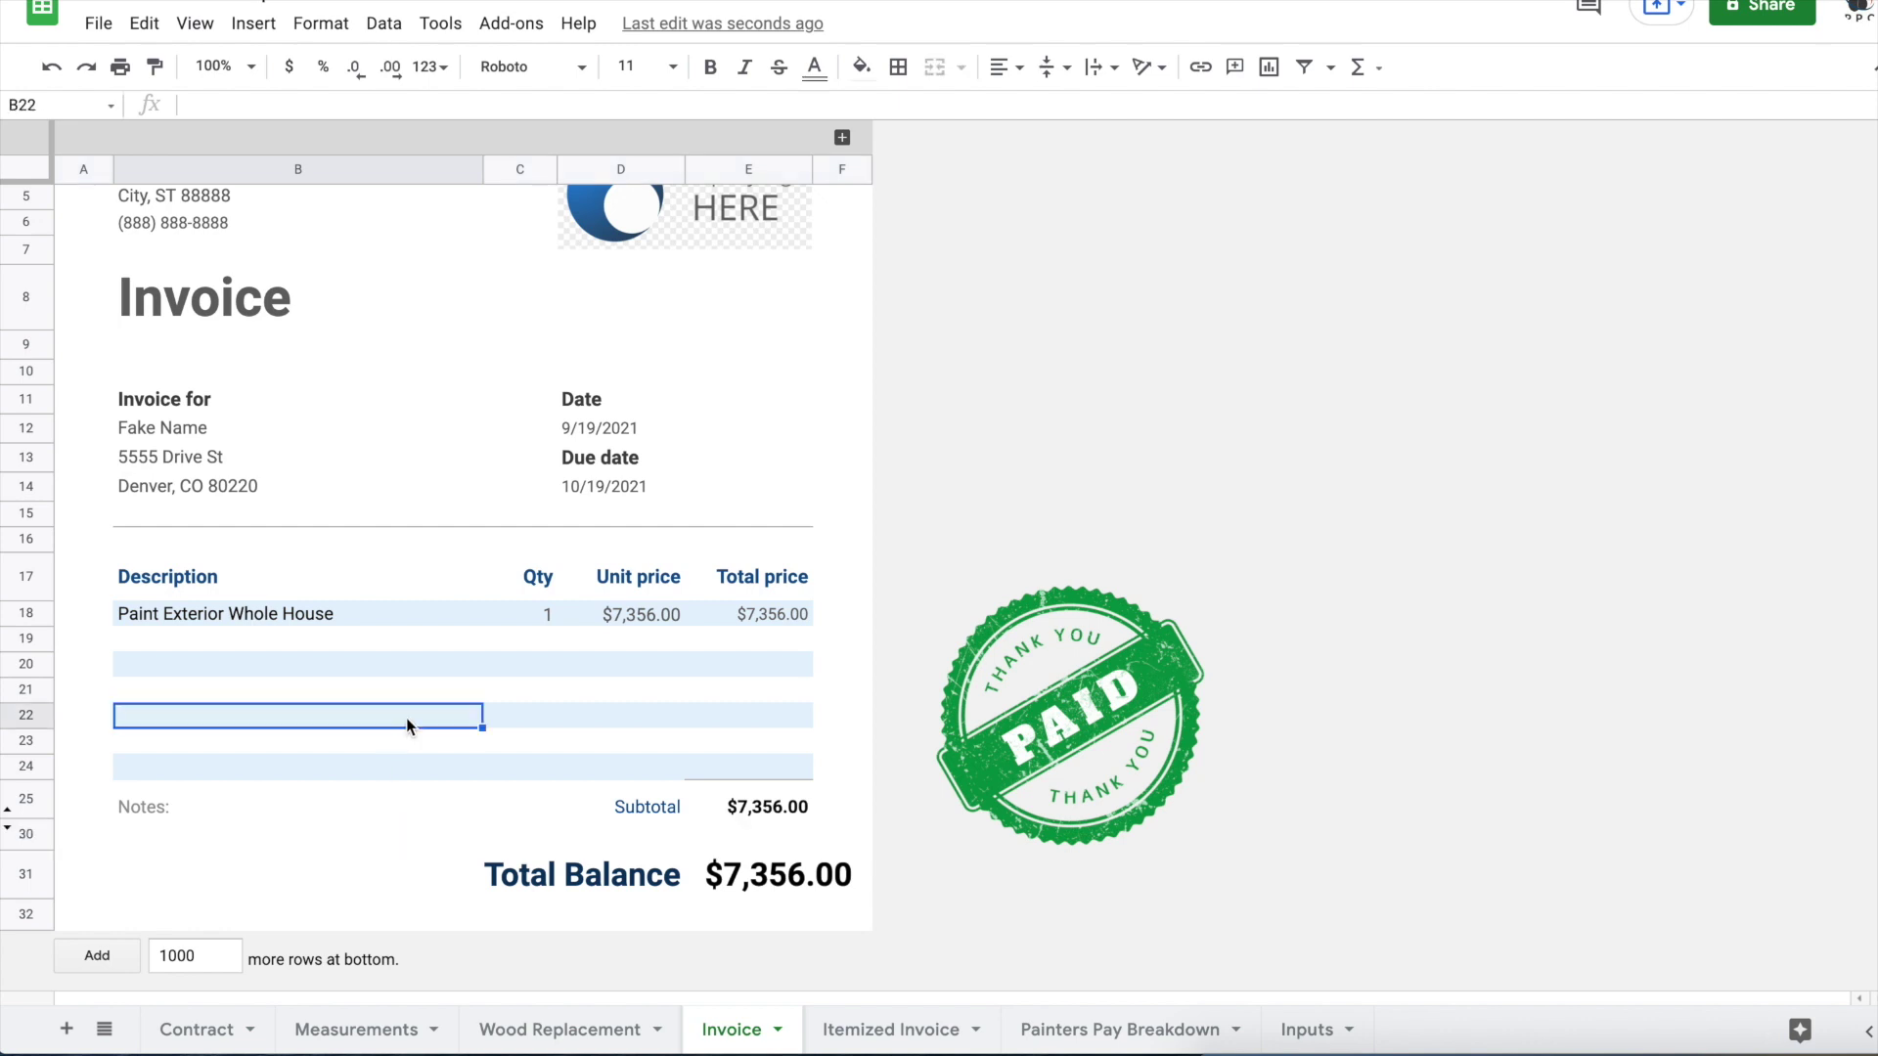
Step: Review the line items, quantities, unit prices and total prices on the Itemized Invoice sheet
{"action": "scroll", "coordinate": [481, 680], "scroll_direction": "up", "scroll_amount": 2}
{"action": "scroll", "coordinate": [482, 684], "scroll_direction": "down", "scroll_amount": 1}
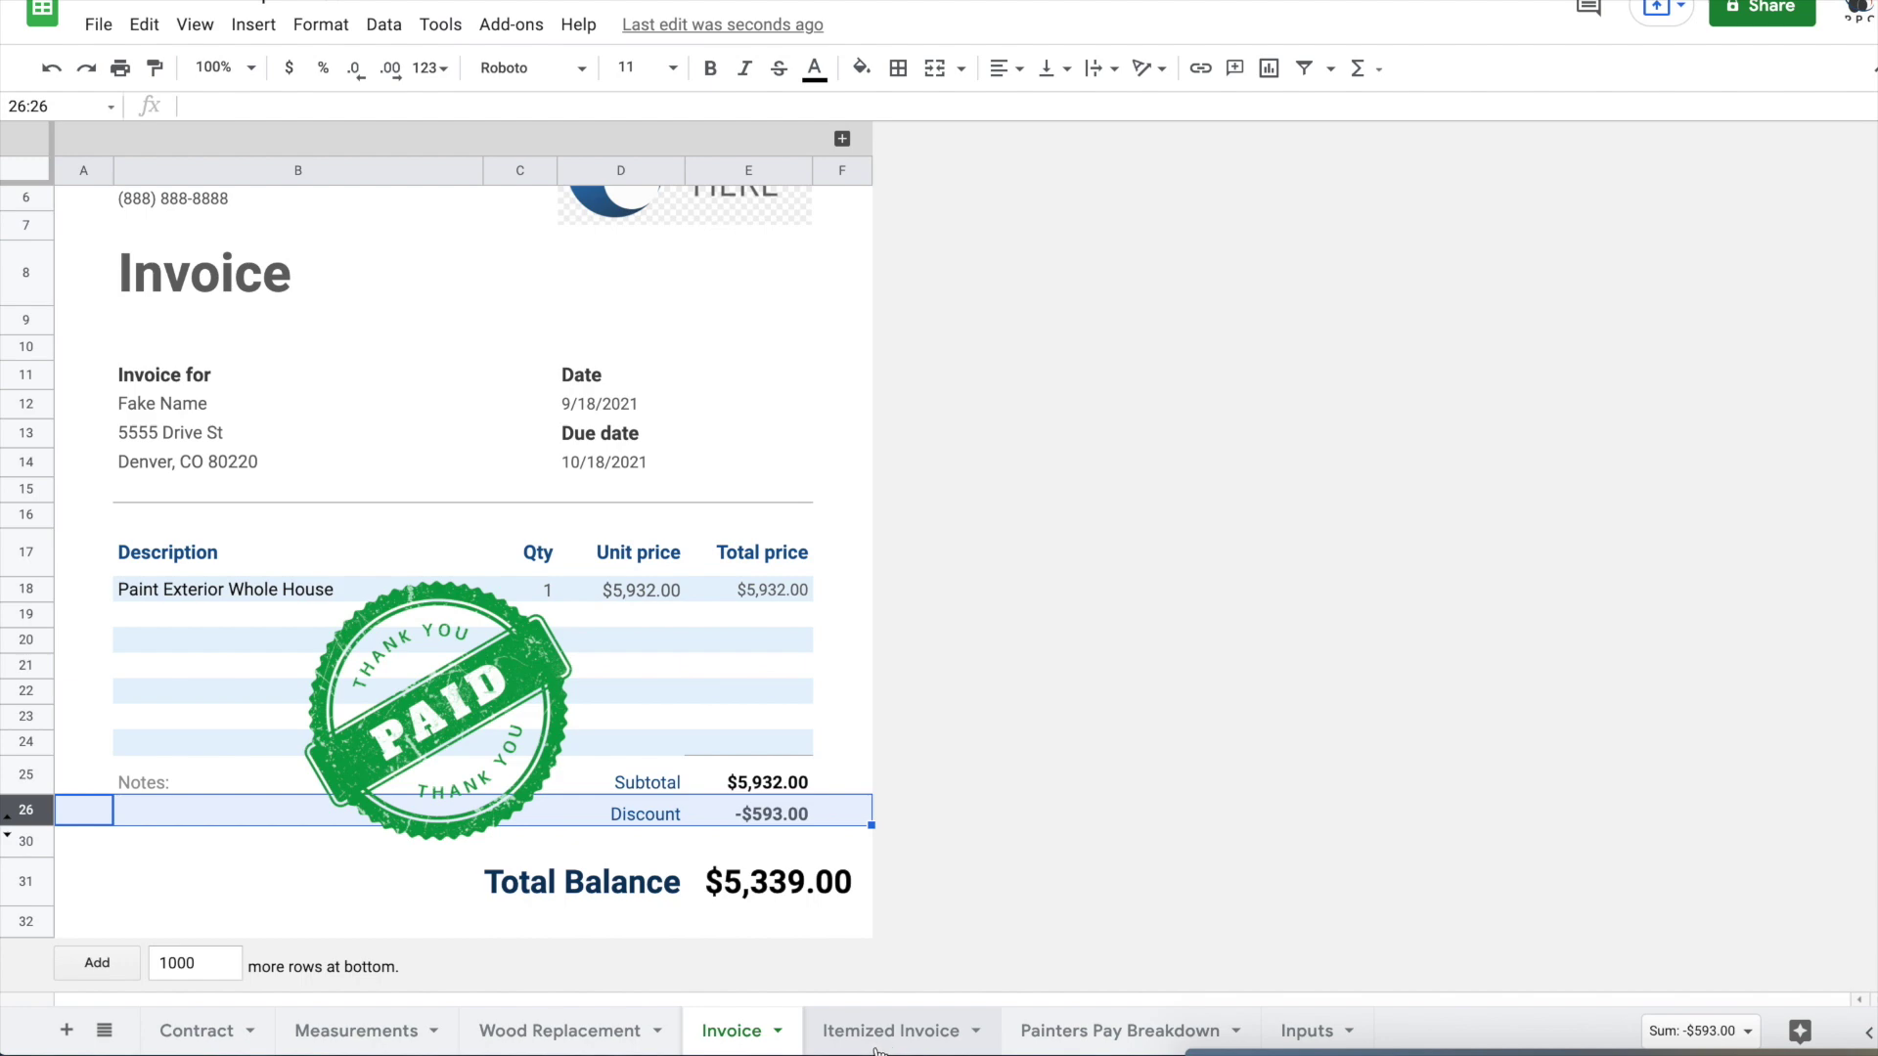
{"action": "left_click", "coordinate": [875, 1044]}
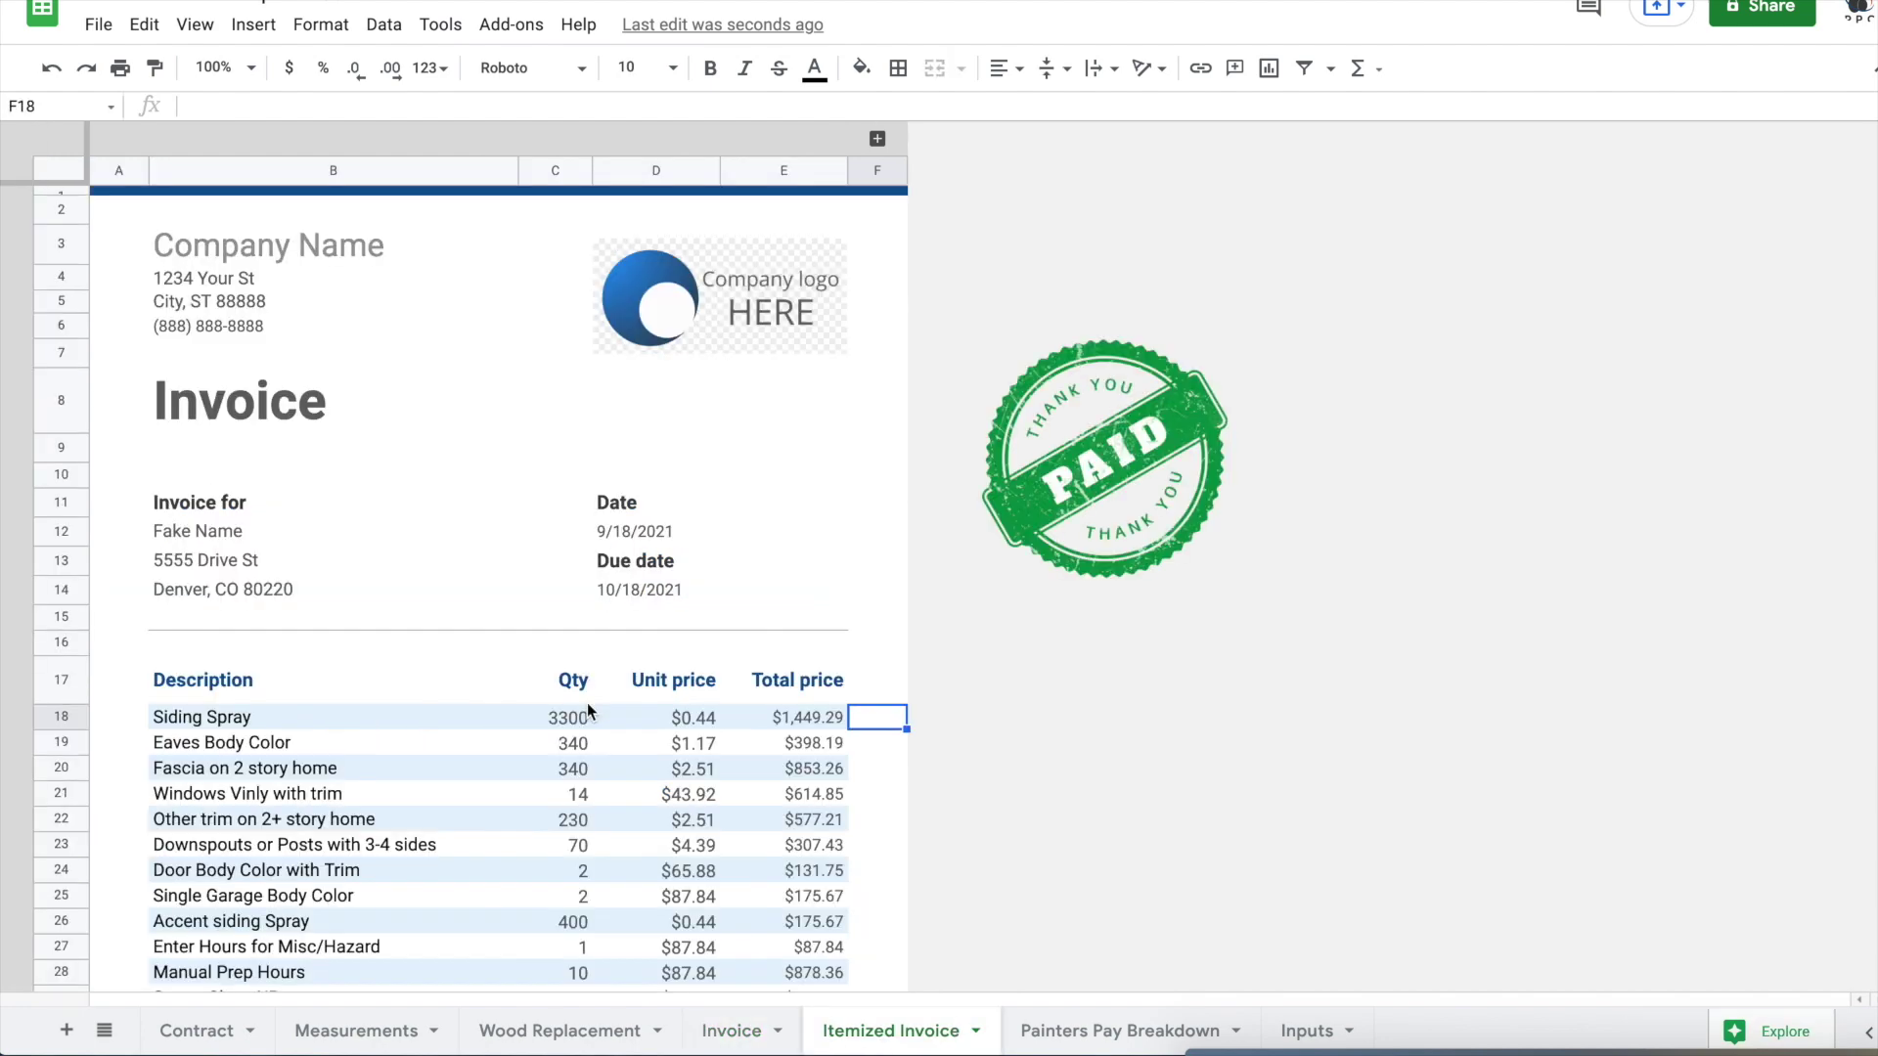
{"action": "scroll", "coordinate": [587, 702], "scroll_direction": "down", "scroll_amount": 5}
{"action": "scroll", "coordinate": [587, 702], "scroll_direction": "up", "scroll_amount": 5}
{"action": "scroll", "coordinate": [587, 711], "scroll_direction": "down", "scroll_amount": 2}
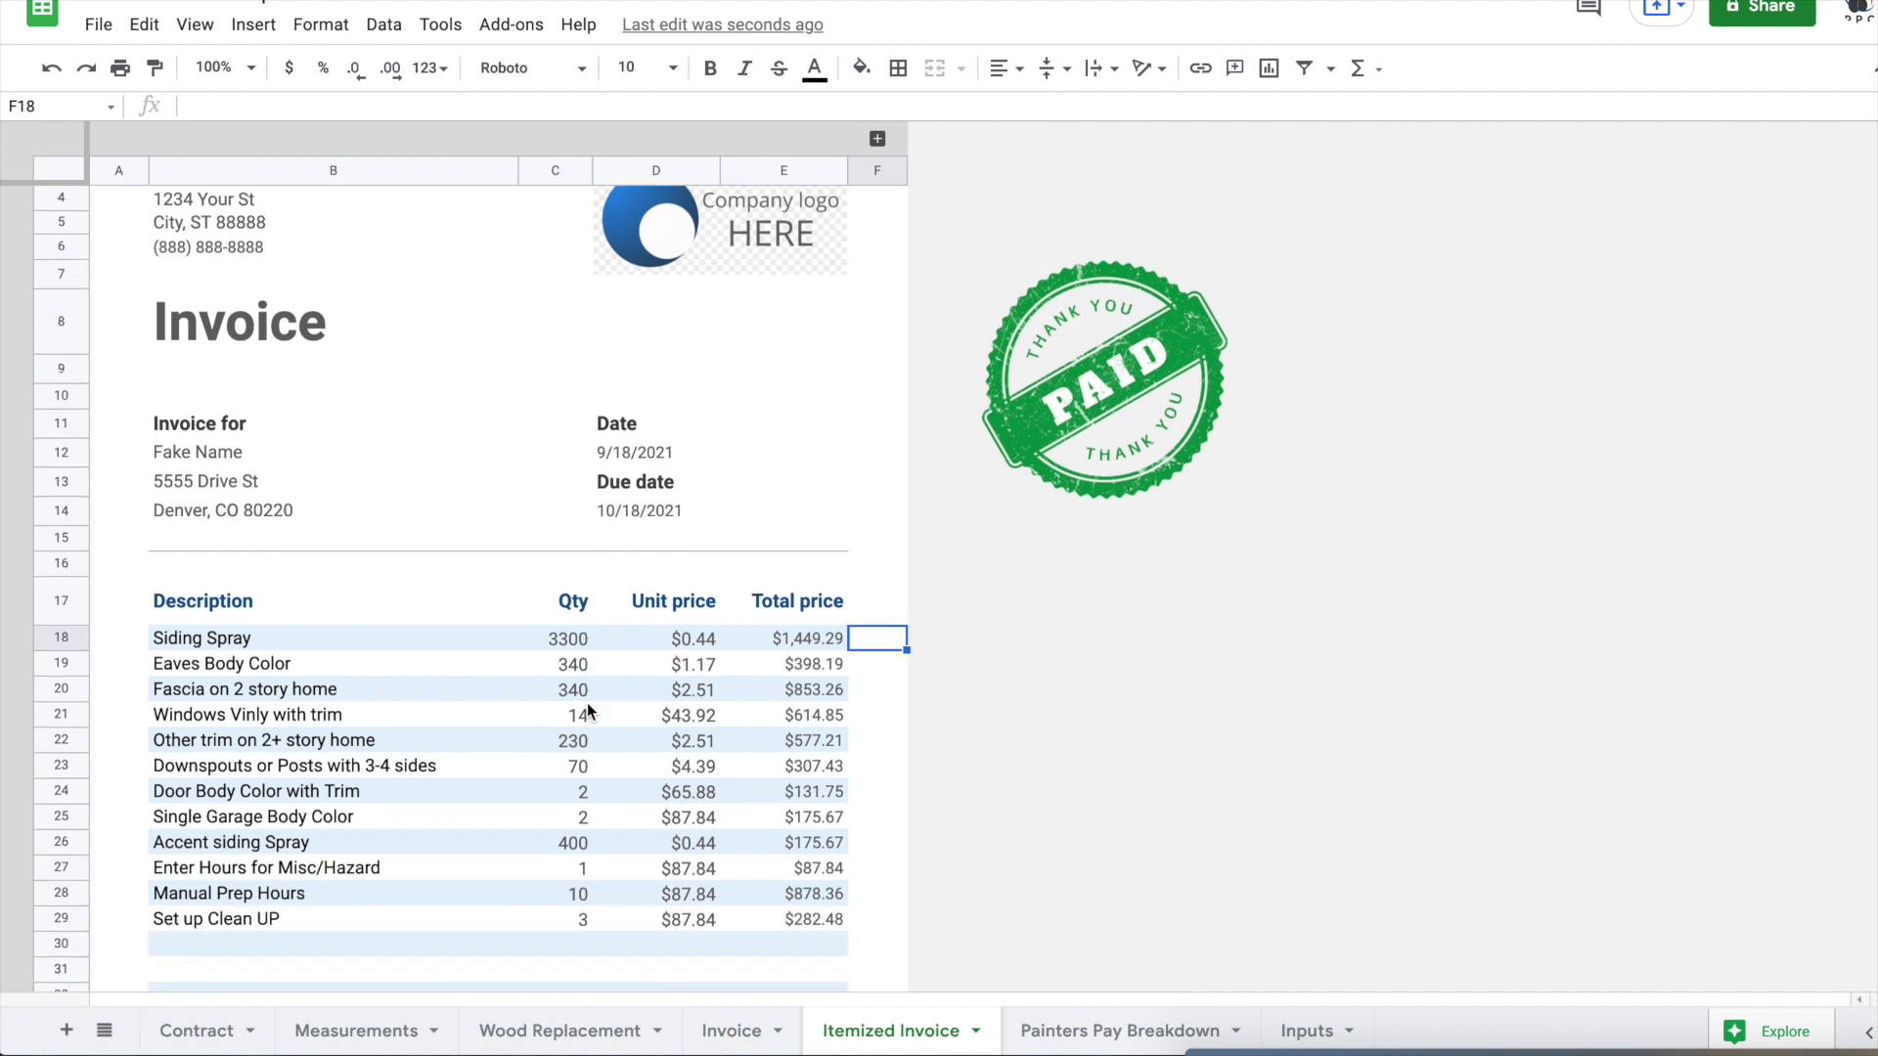
{"action": "scroll", "coordinate": [587, 703], "scroll_direction": "down", "scroll_amount": 1}
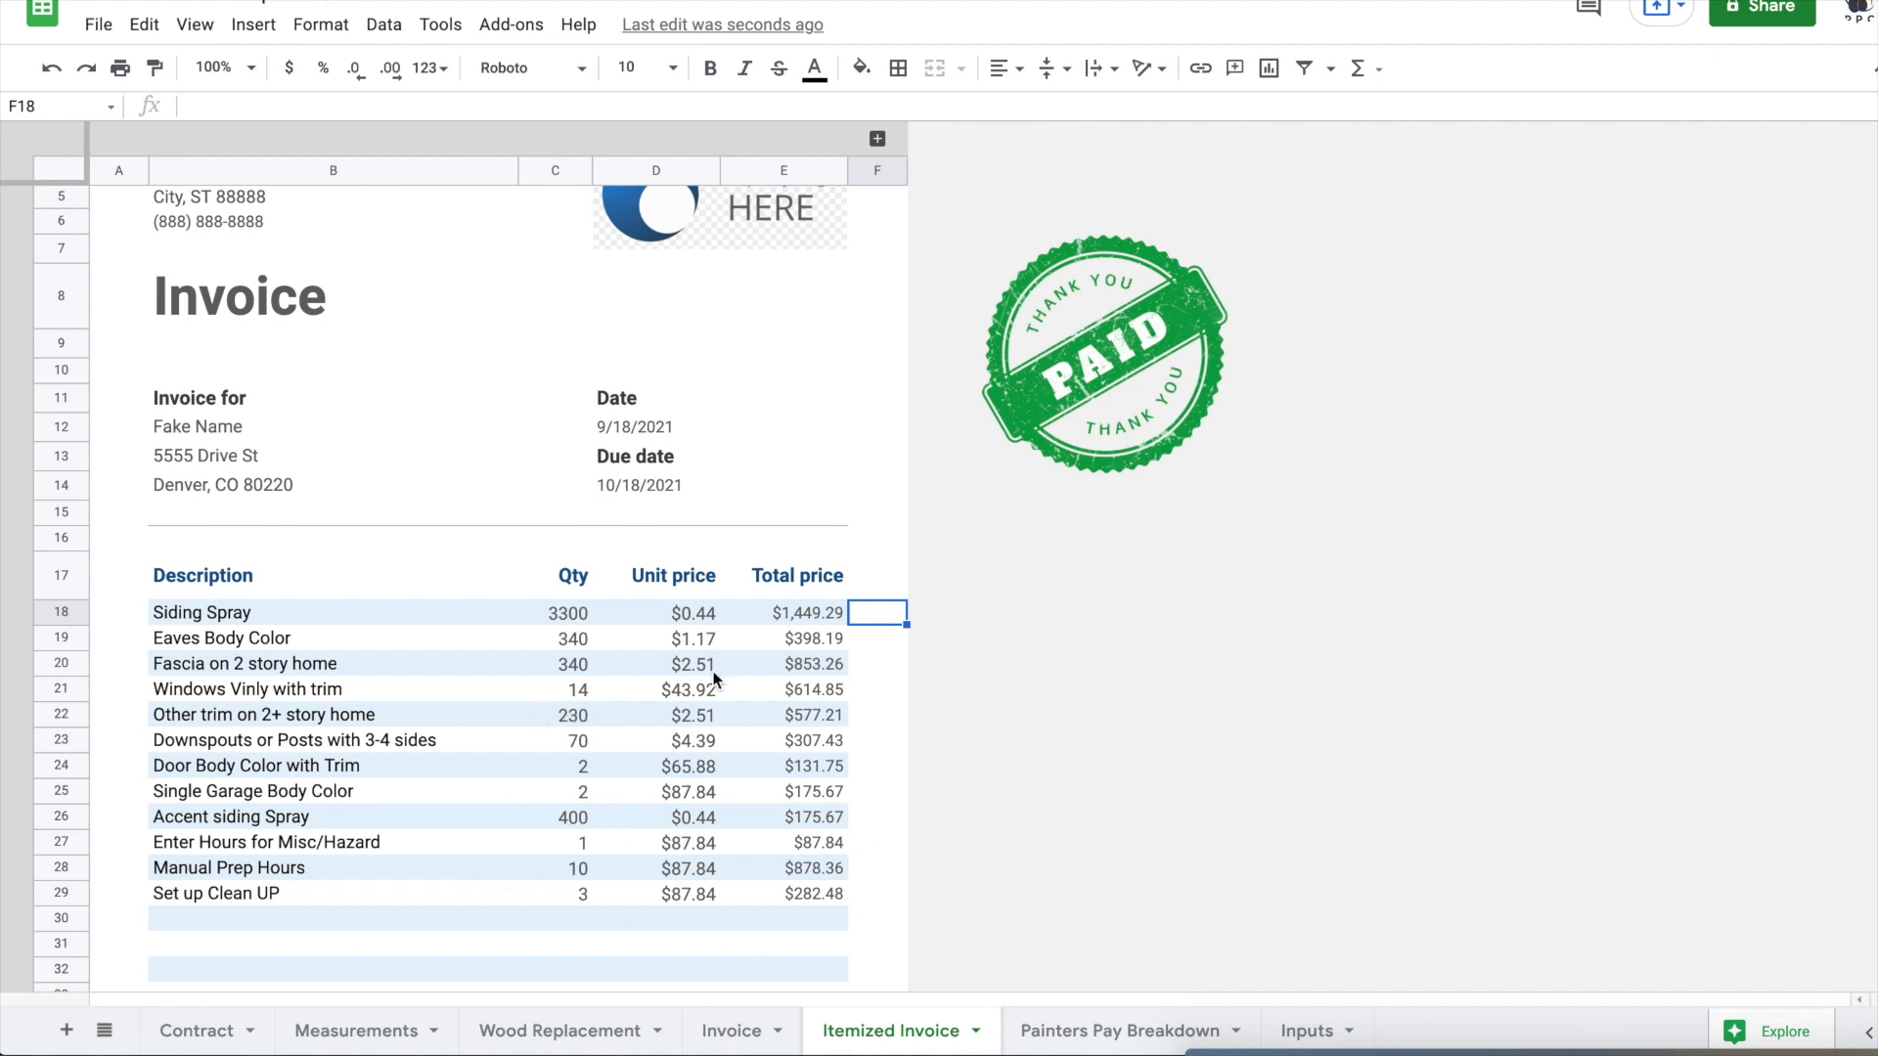
Step: Look over the Itemized Invoice from the Siding Spray line down to the subtotal, discount and total balance
{"action": "scroll", "coordinate": [715, 679], "scroll_direction": "down", "scroll_amount": 1}
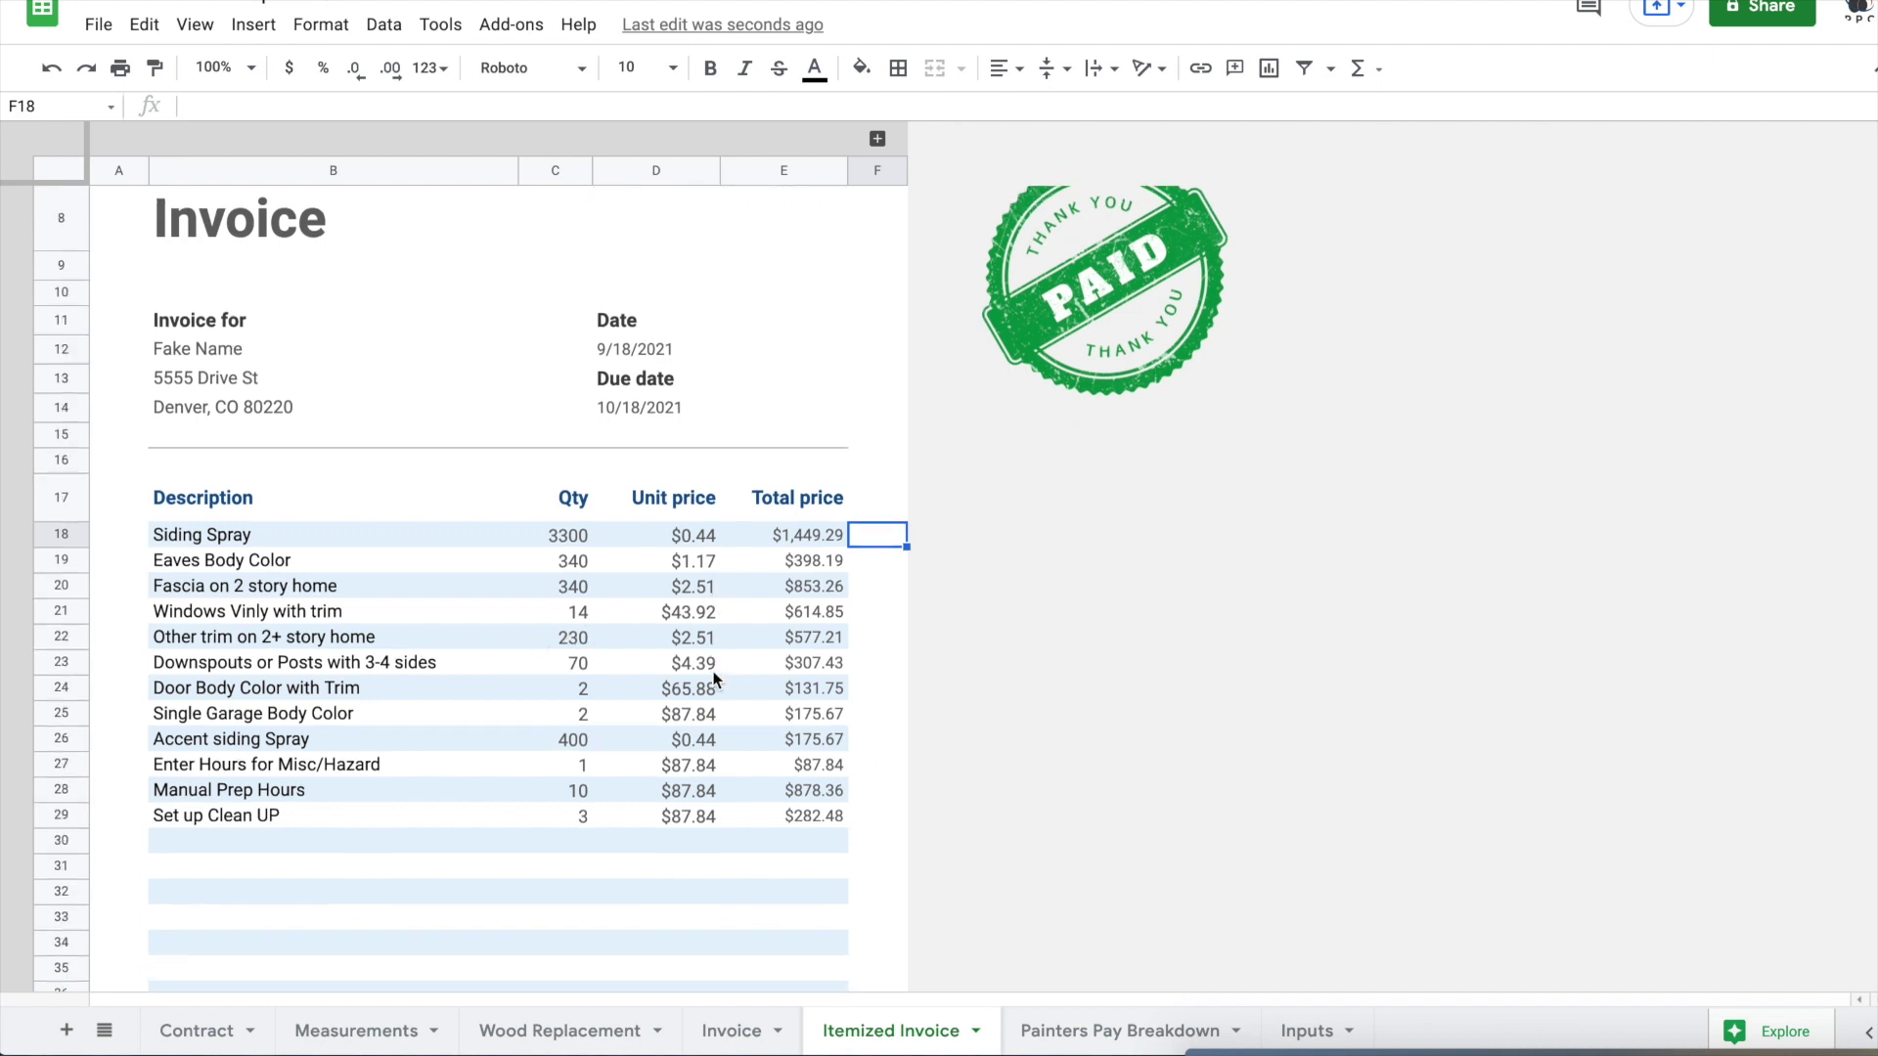
{"action": "scroll", "coordinate": [715, 679], "scroll_direction": "down", "scroll_amount": 1}
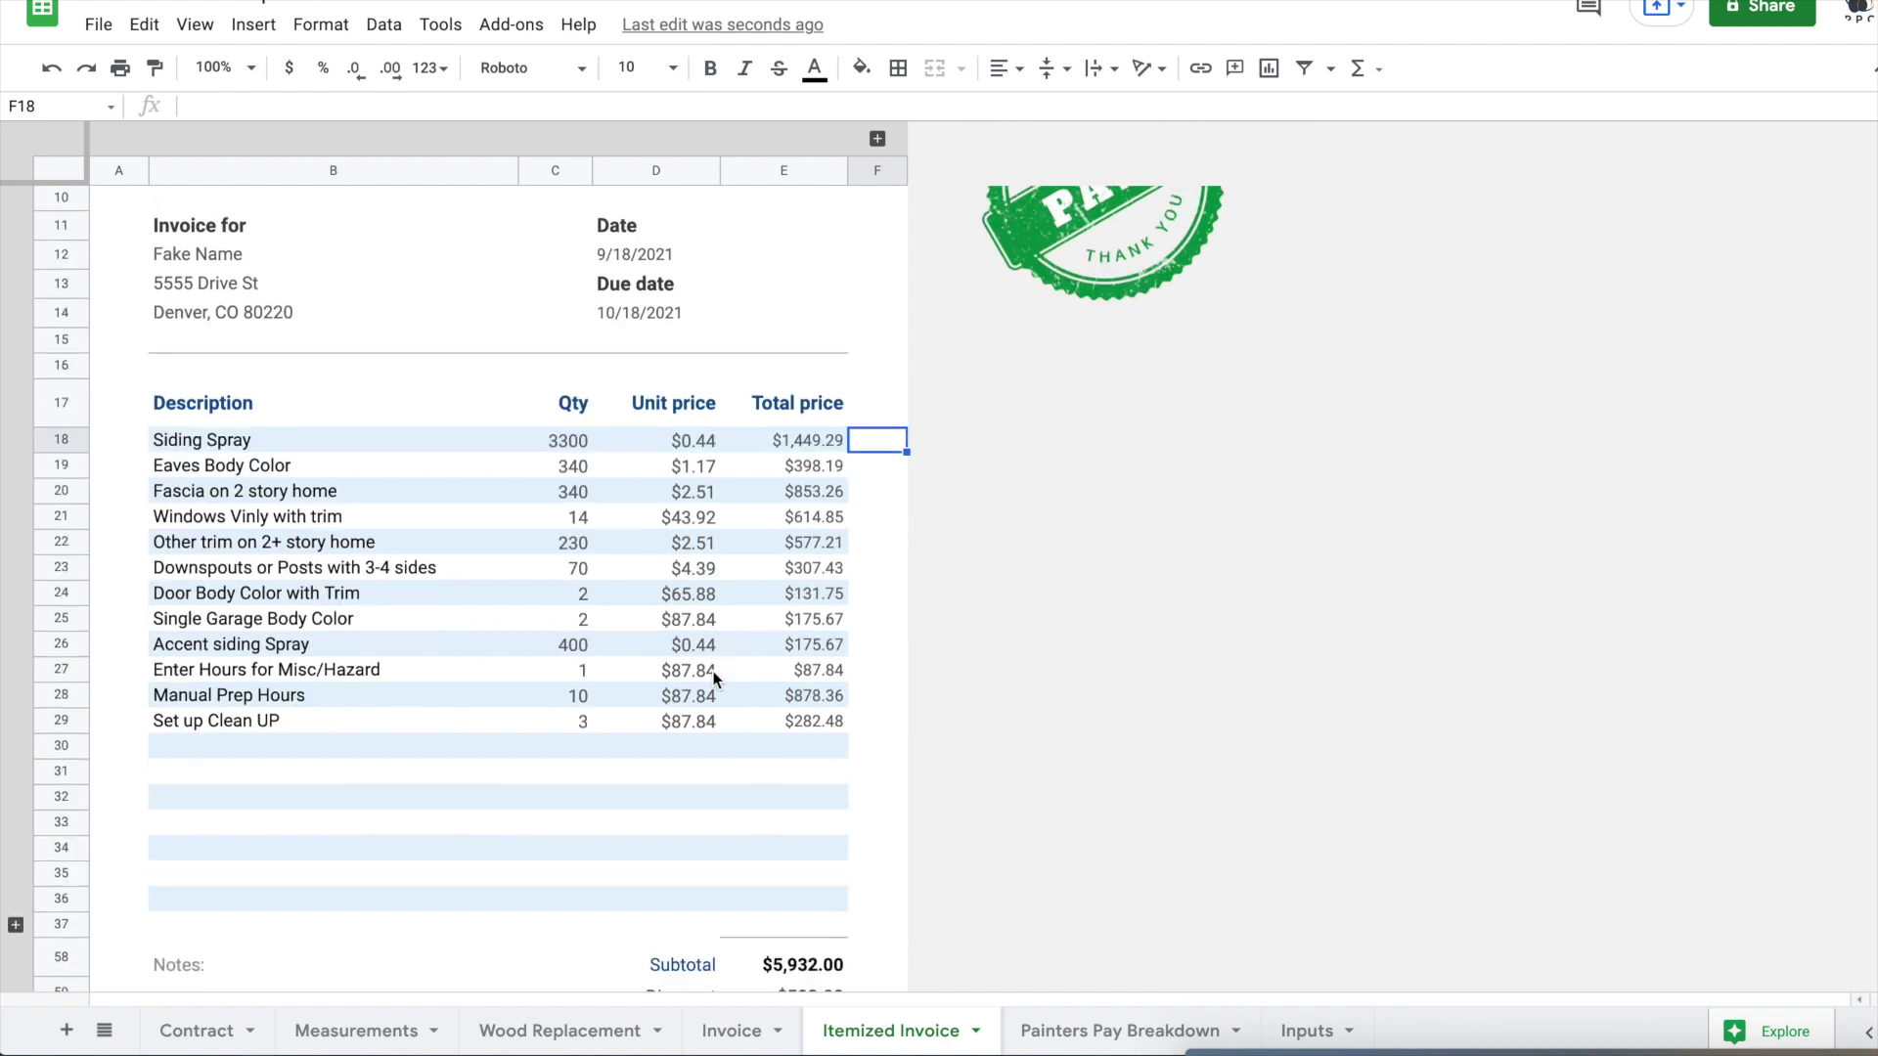
{"action": "scroll", "coordinate": [713, 671], "scroll_direction": "up", "scroll_amount": 1}
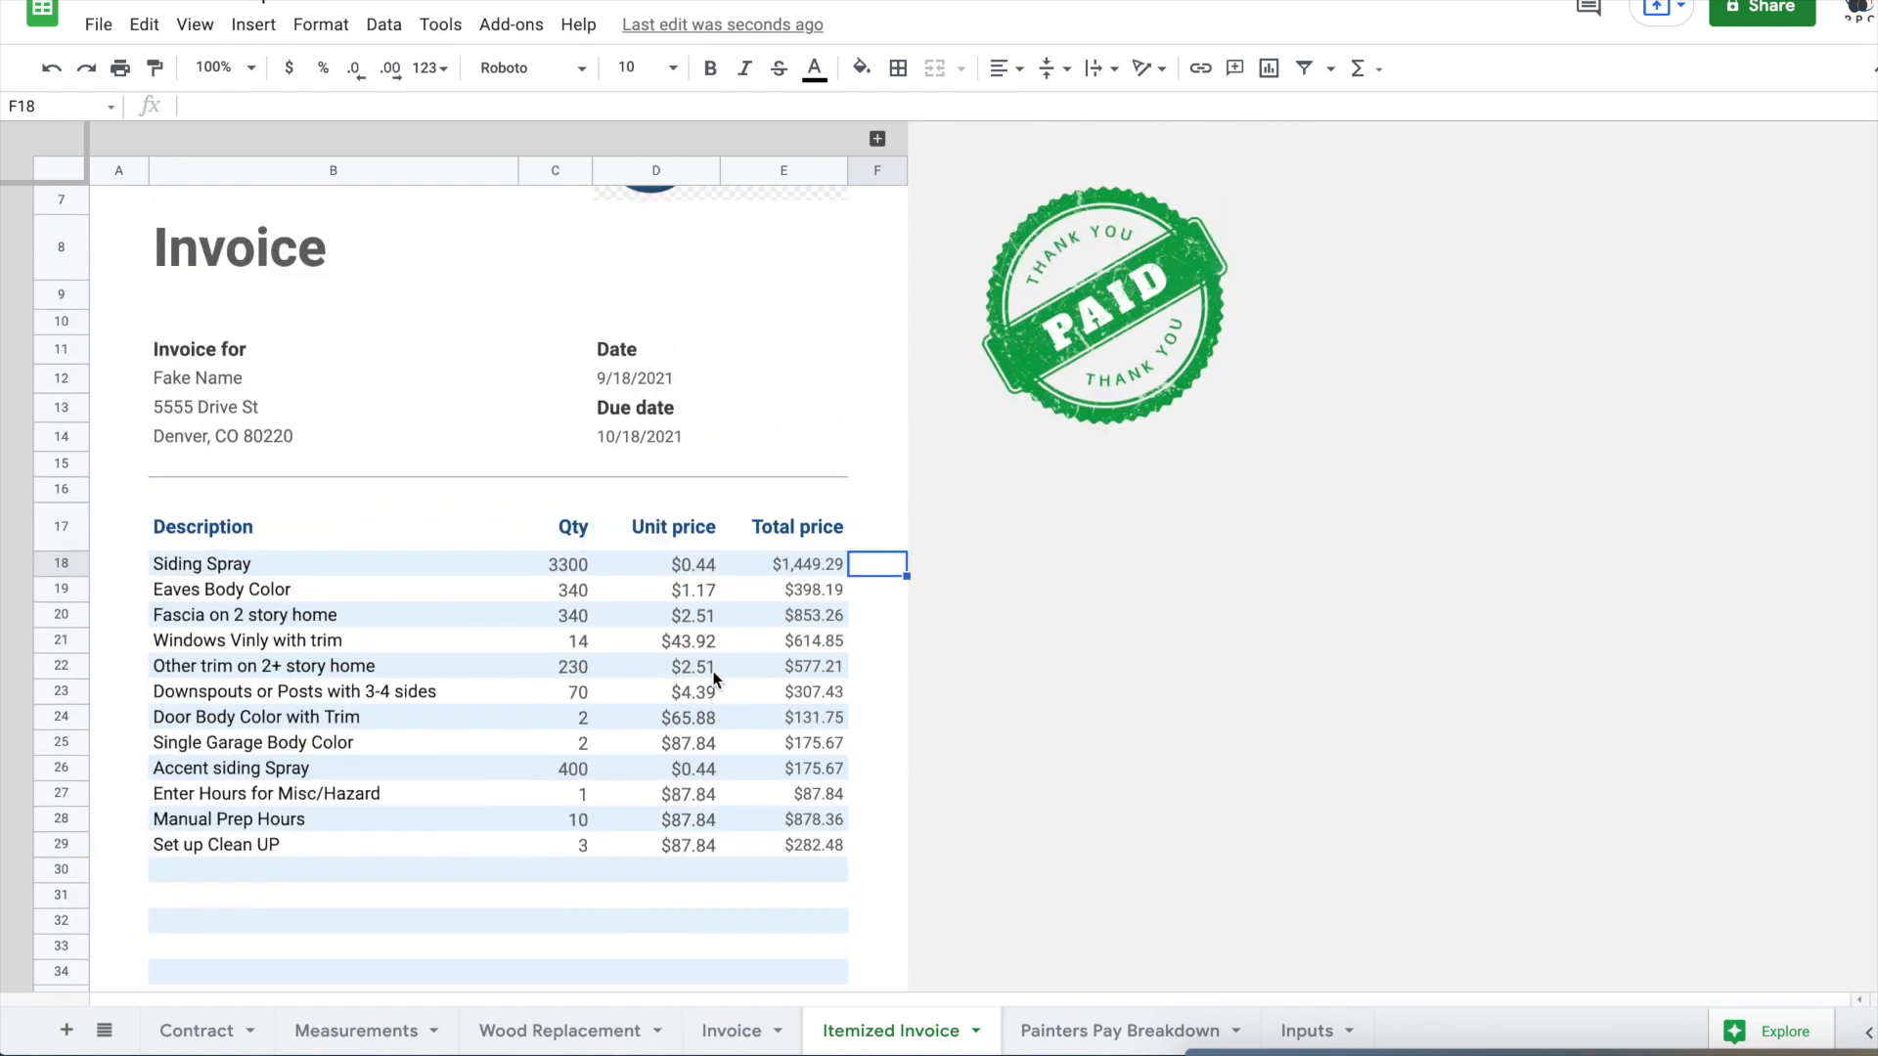
{"action": "scroll", "coordinate": [713, 671], "scroll_direction": "up", "scroll_amount": 1}
{"action": "scroll", "coordinate": [436, 665], "scroll_direction": "down", "scroll_amount": 3}
{"action": "scroll", "coordinate": [436, 667], "scroll_direction": "down", "scroll_amount": 1}
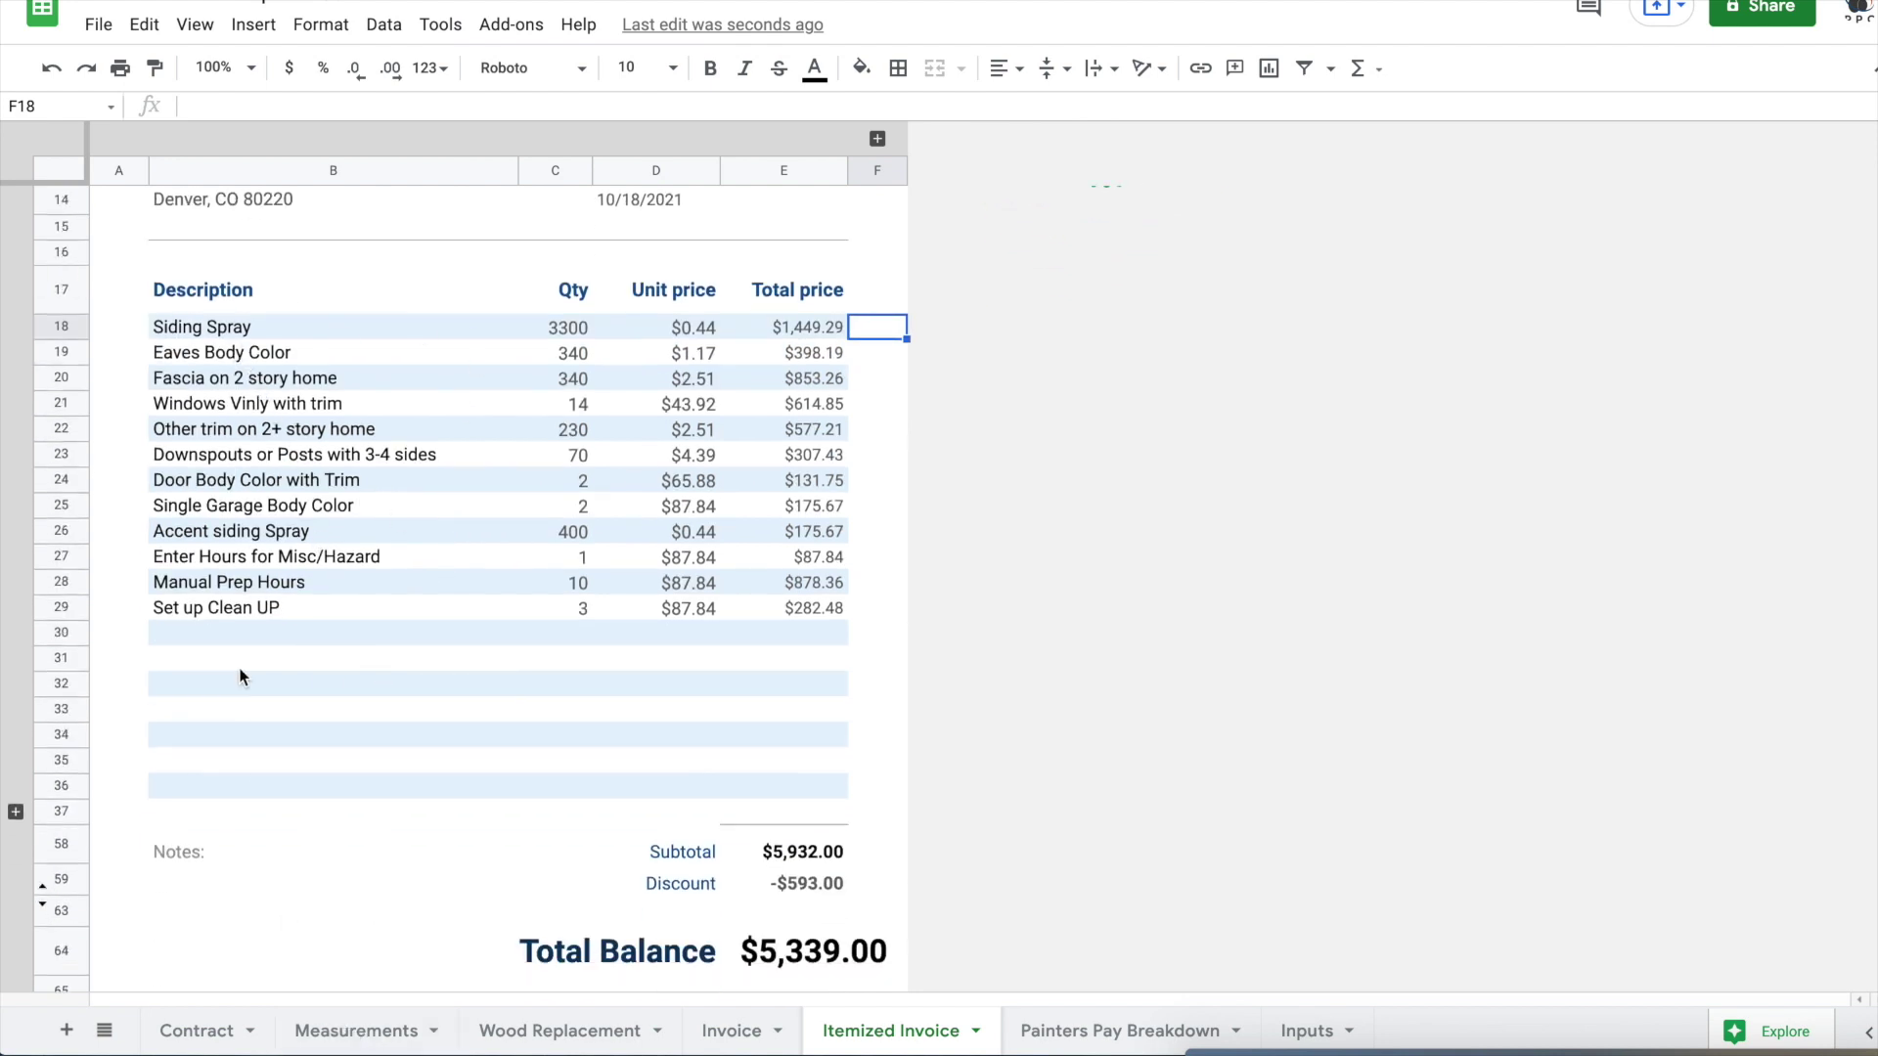
{"action": "left_click", "coordinate": [60, 607]}
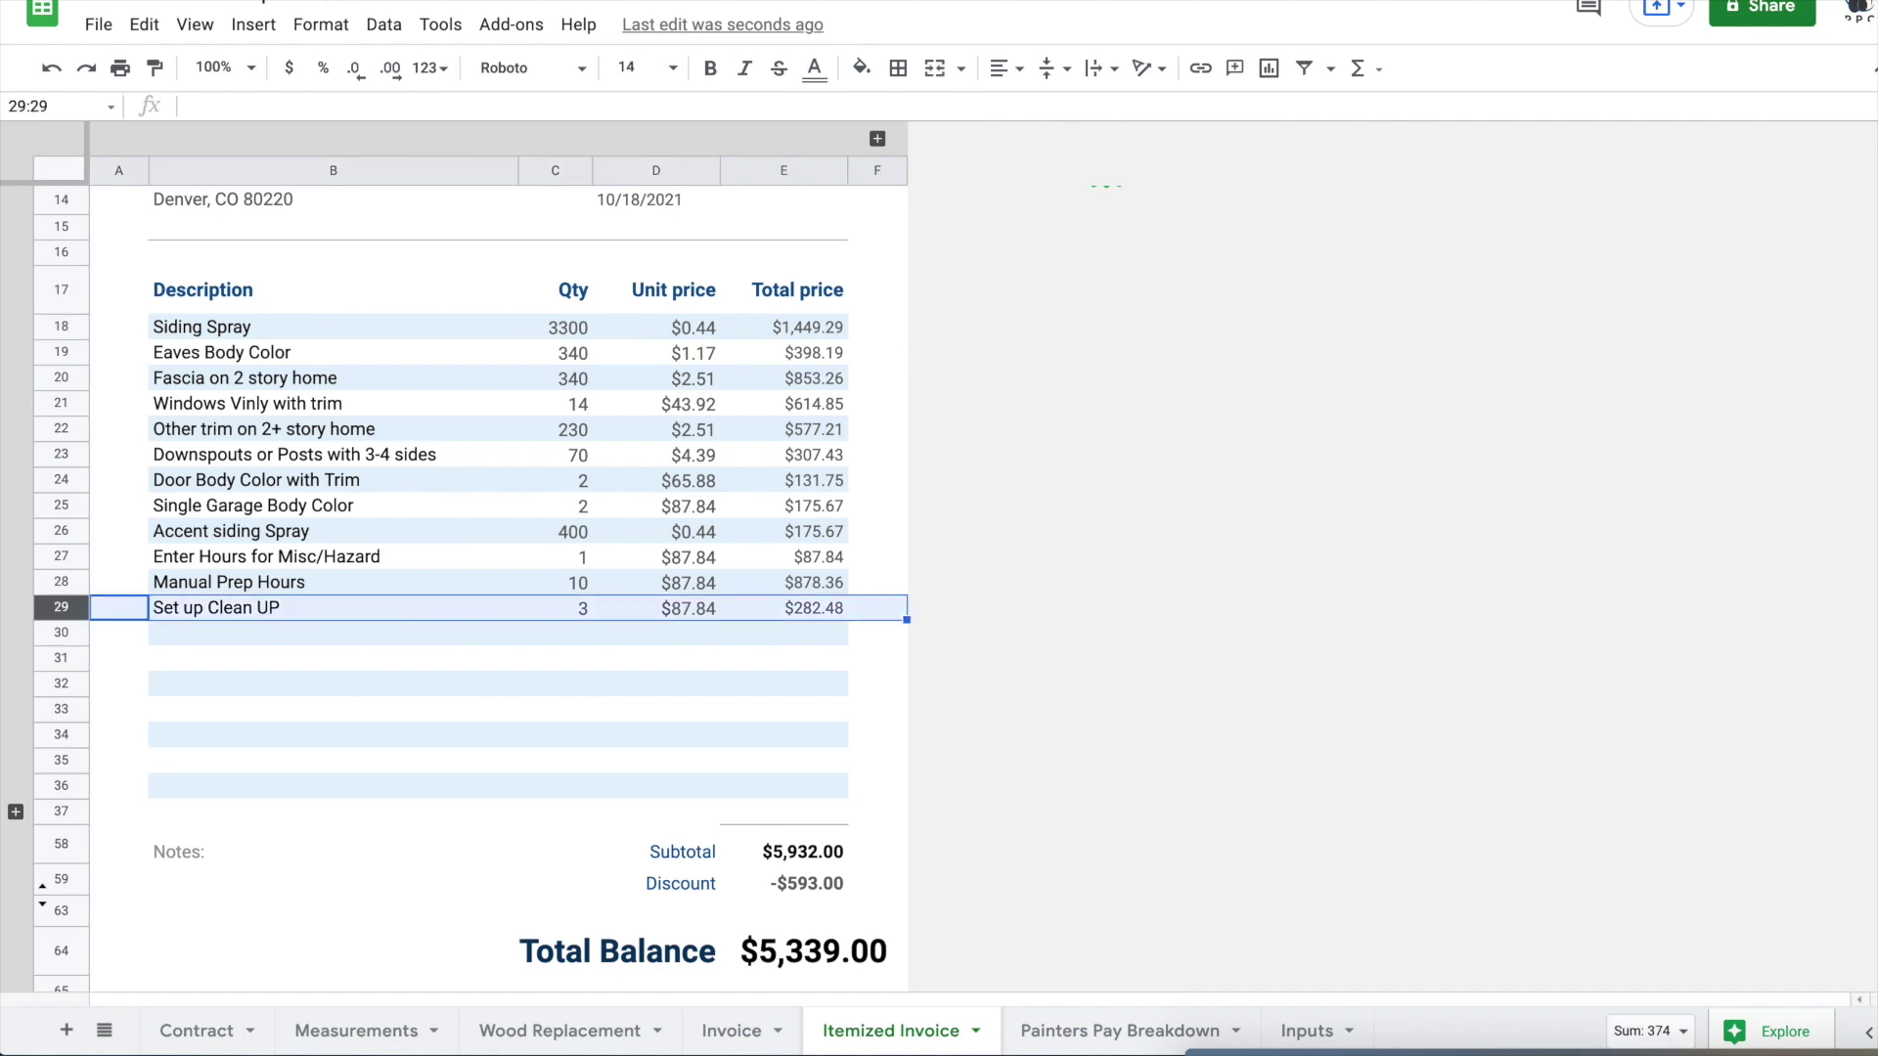
Step: On the Measurements sheet, set the application in row 20 to "Windows Wood that open"
{"action": "left_click", "coordinate": [364, 1033]}
{"action": "scroll", "coordinate": [467, 553], "scroll_direction": "up", "scroll_amount": 5}
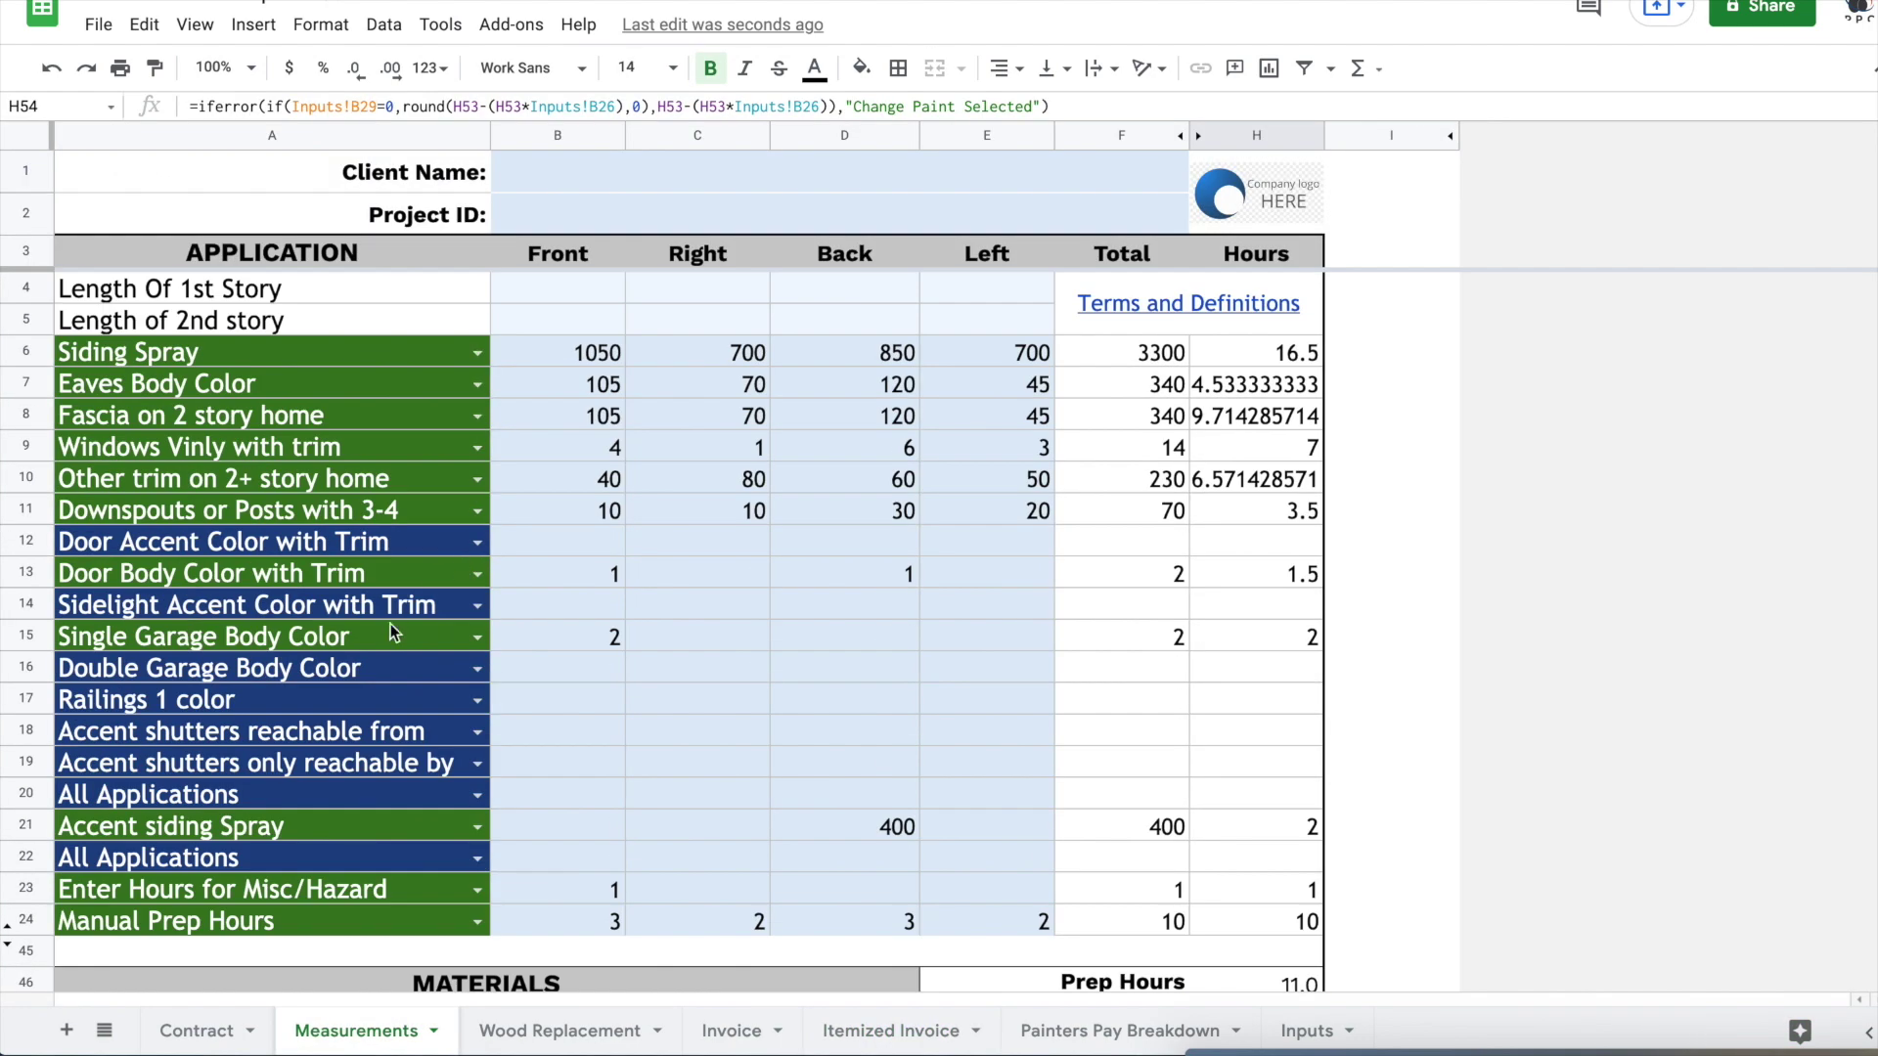
{"action": "left_click", "coordinate": [415, 794]}
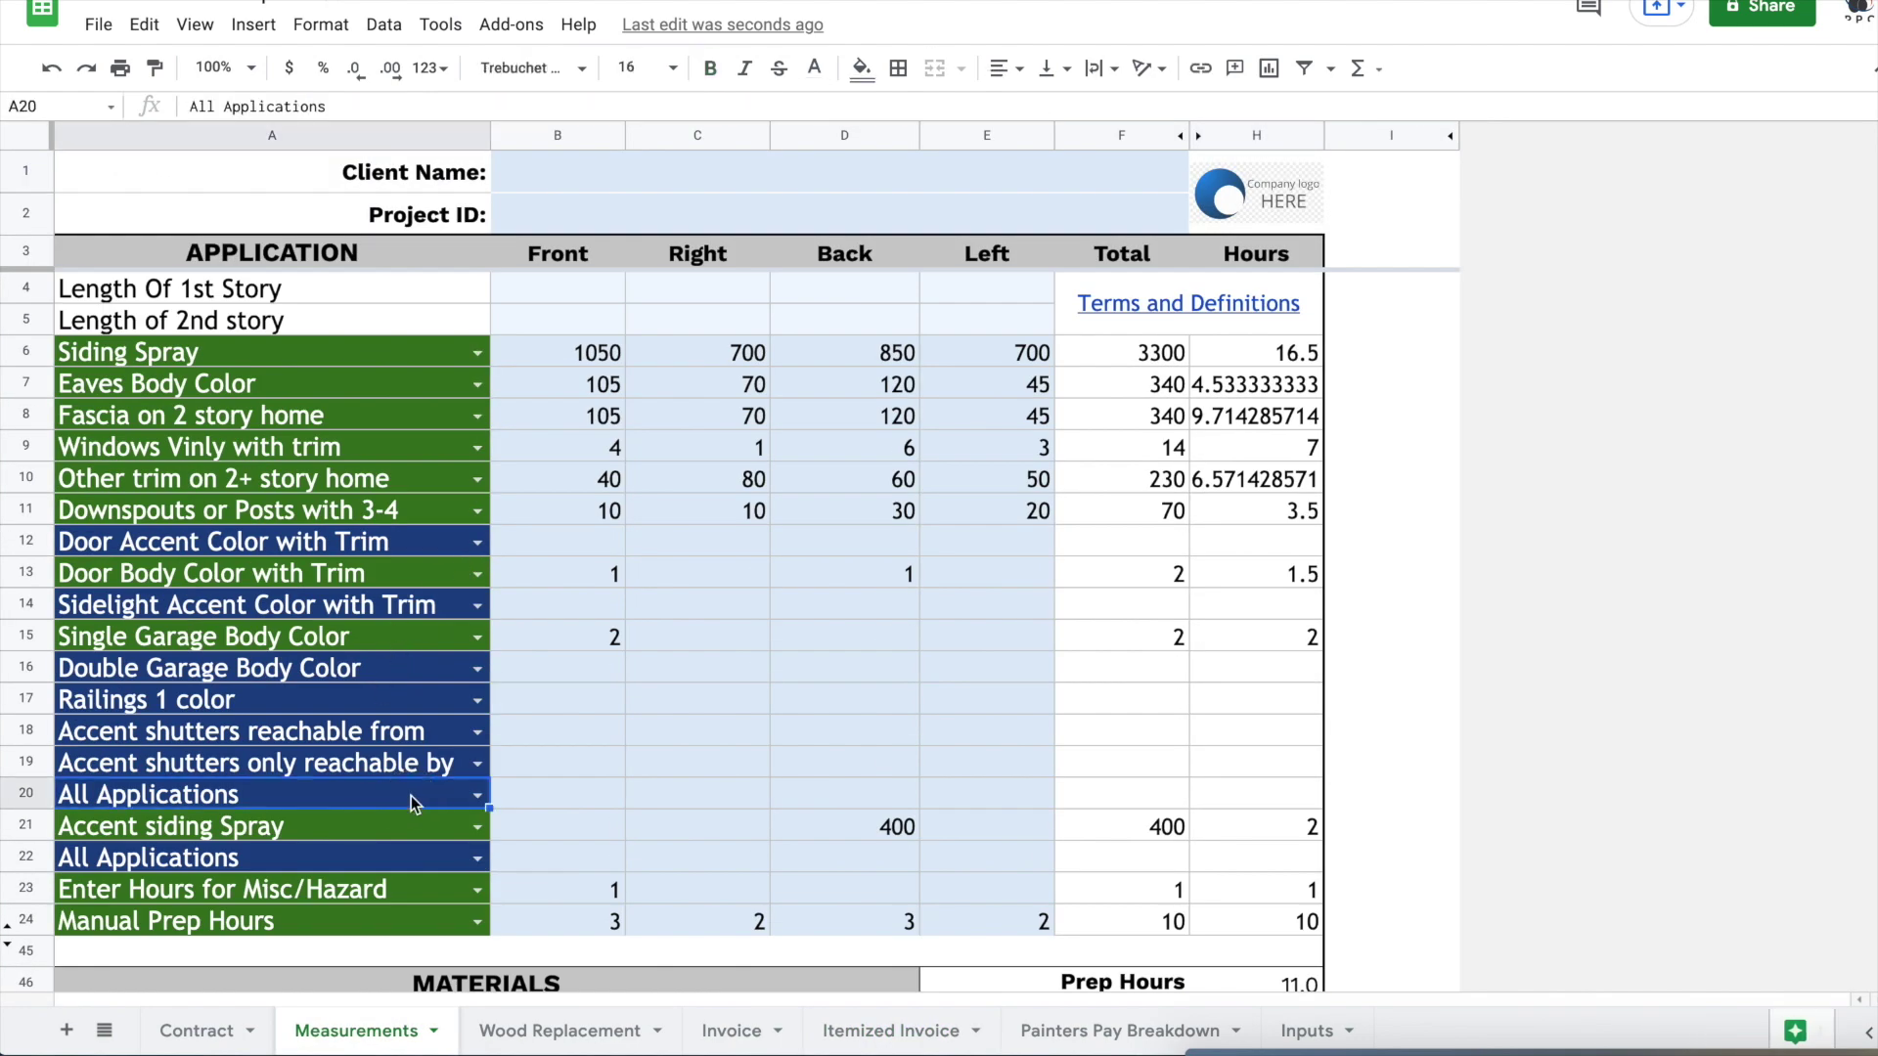
{"action": "type", "text": "wo"}
{"action": "key", "text": "BackSpace"}
{"action": "type", "text": "indo"}
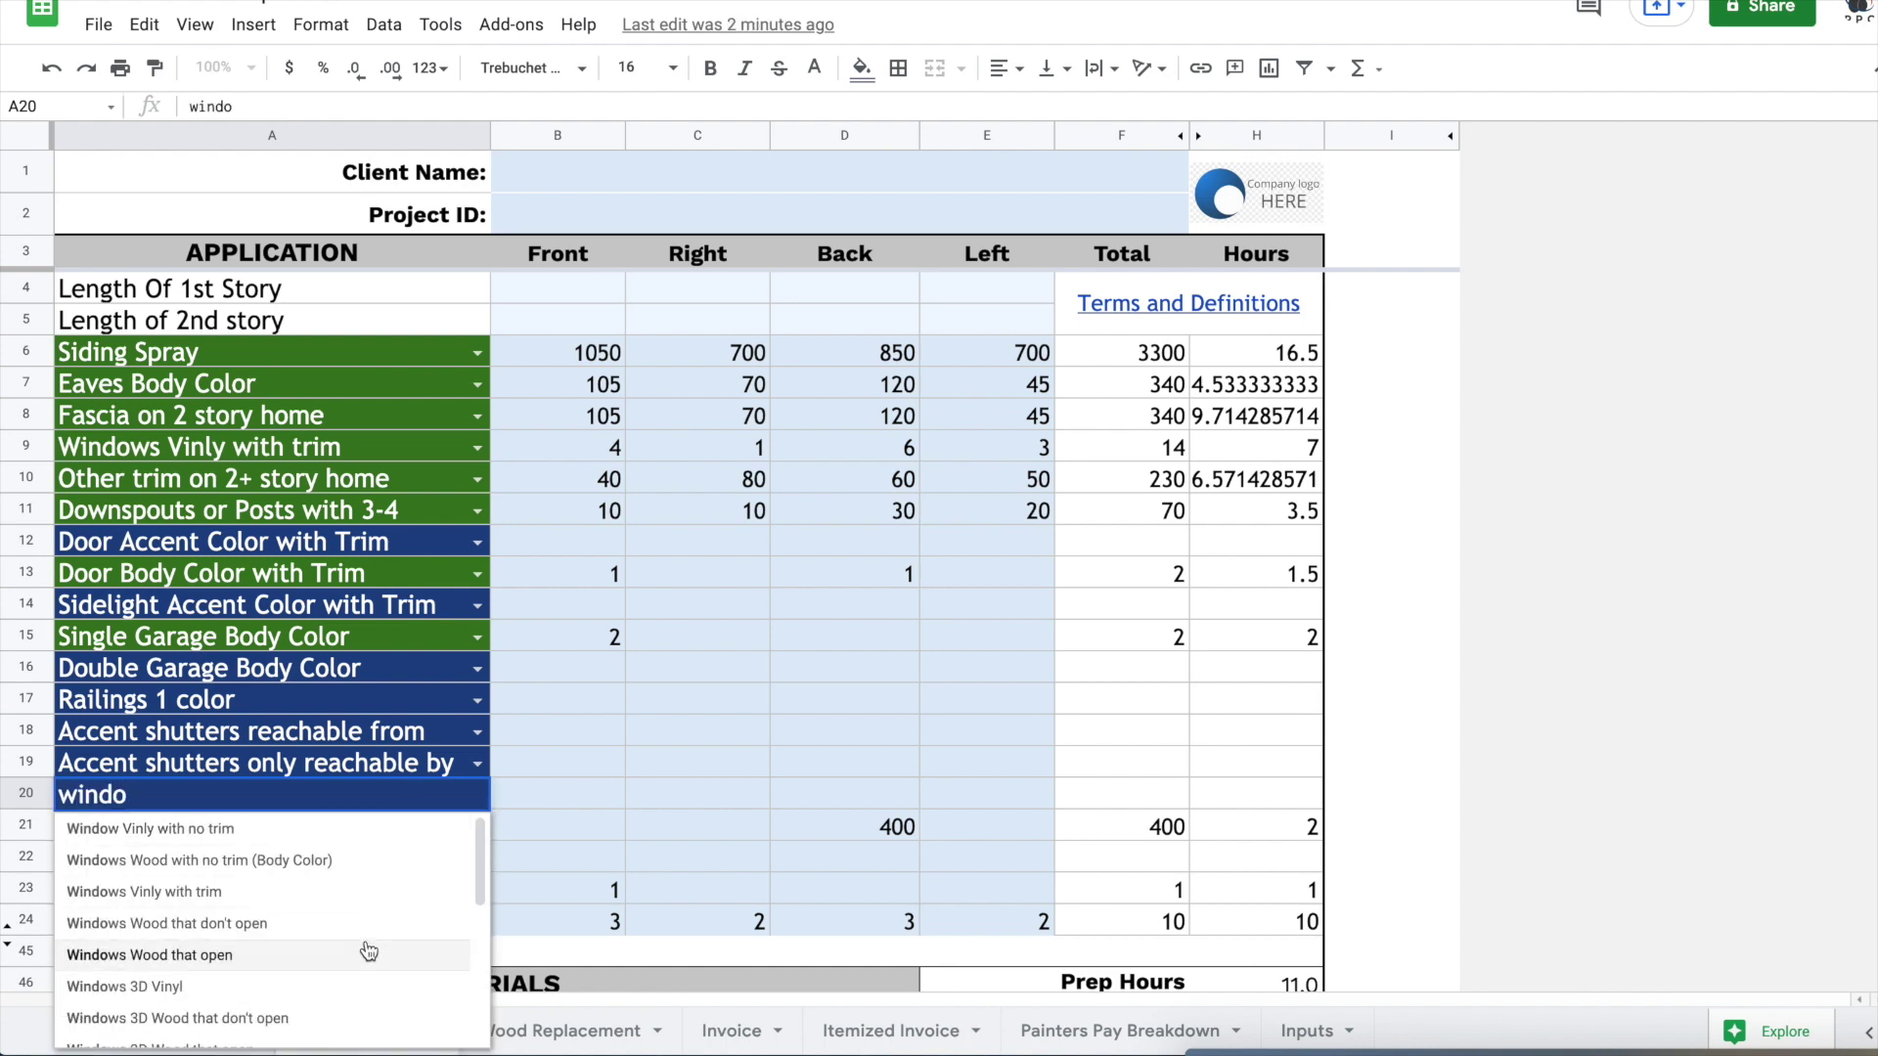
{"action": "left_click", "coordinate": [296, 955]}
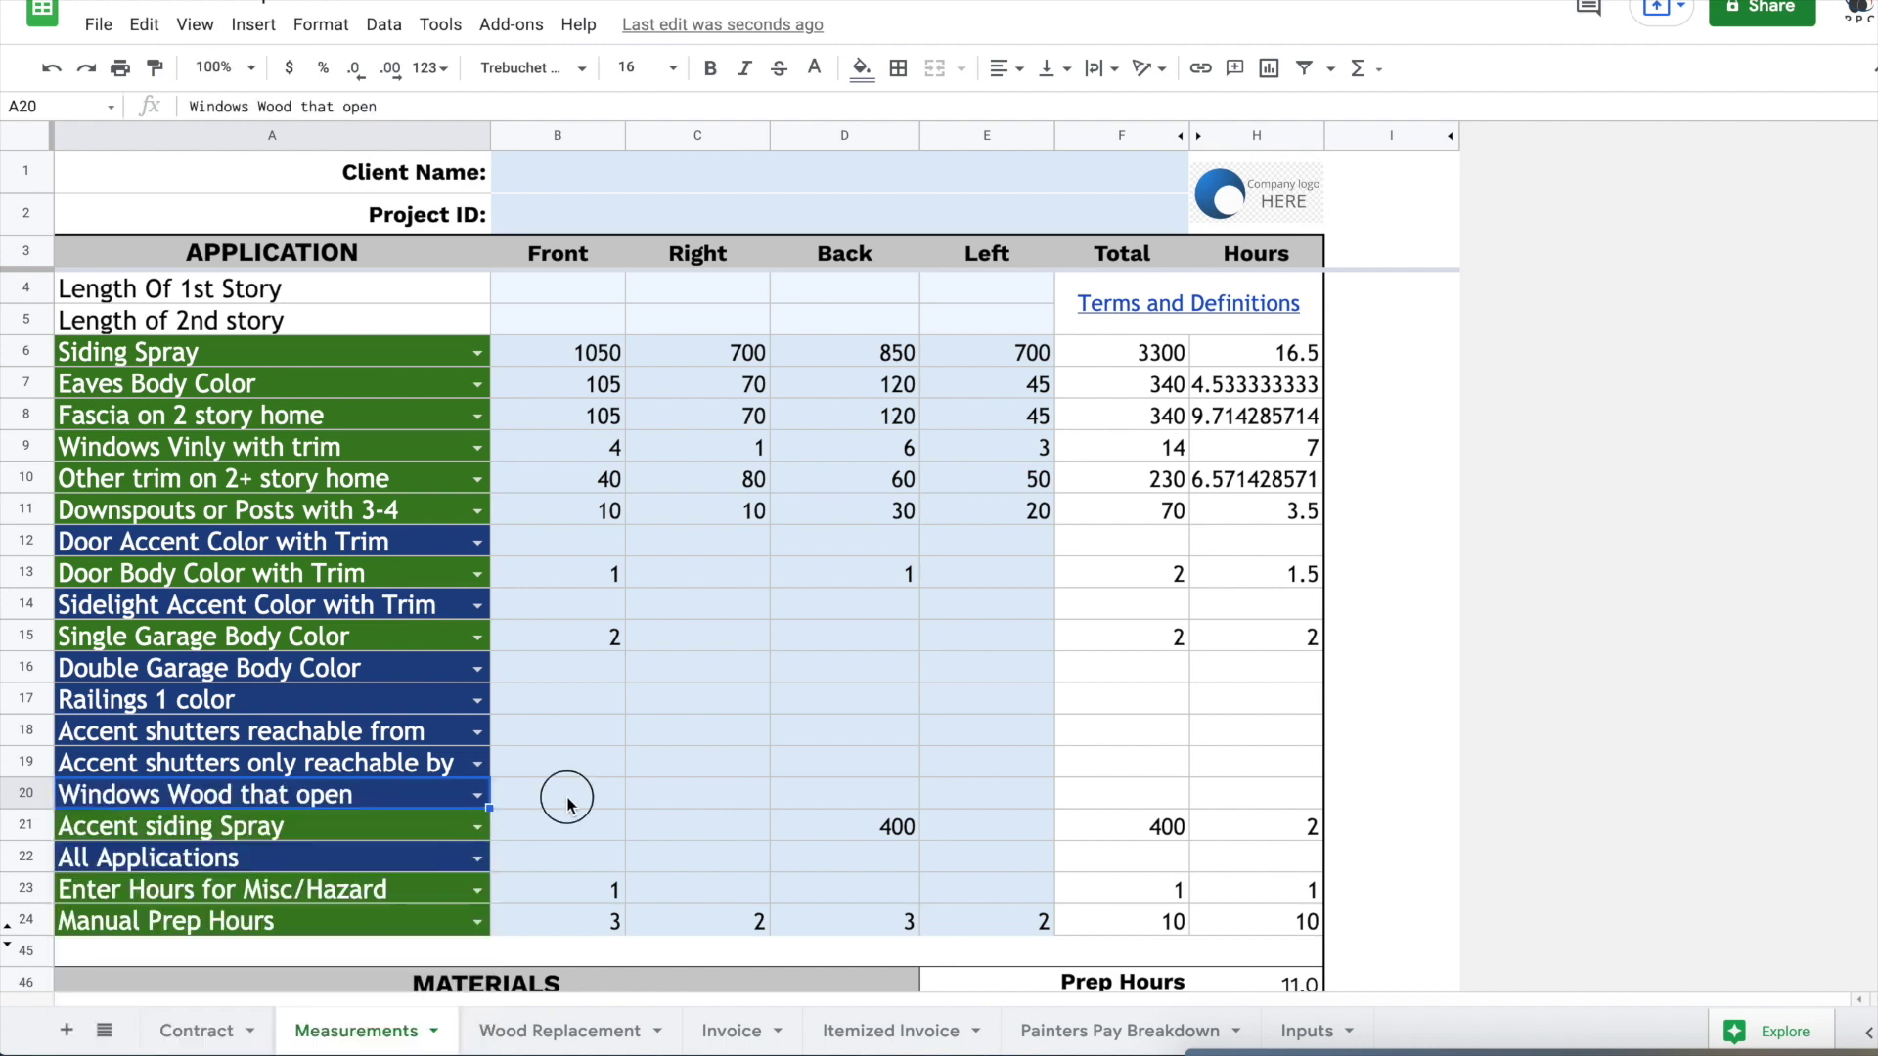
Step: Enter quantities of 5 for Front and 5 for Right in the "Windows Wood that open" row
{"action": "left_click", "coordinate": [565, 800]}
{"action": "type", "text": "5"}
{"action": "key", "text": "Tab"}
{"action": "type", "text": "5"}
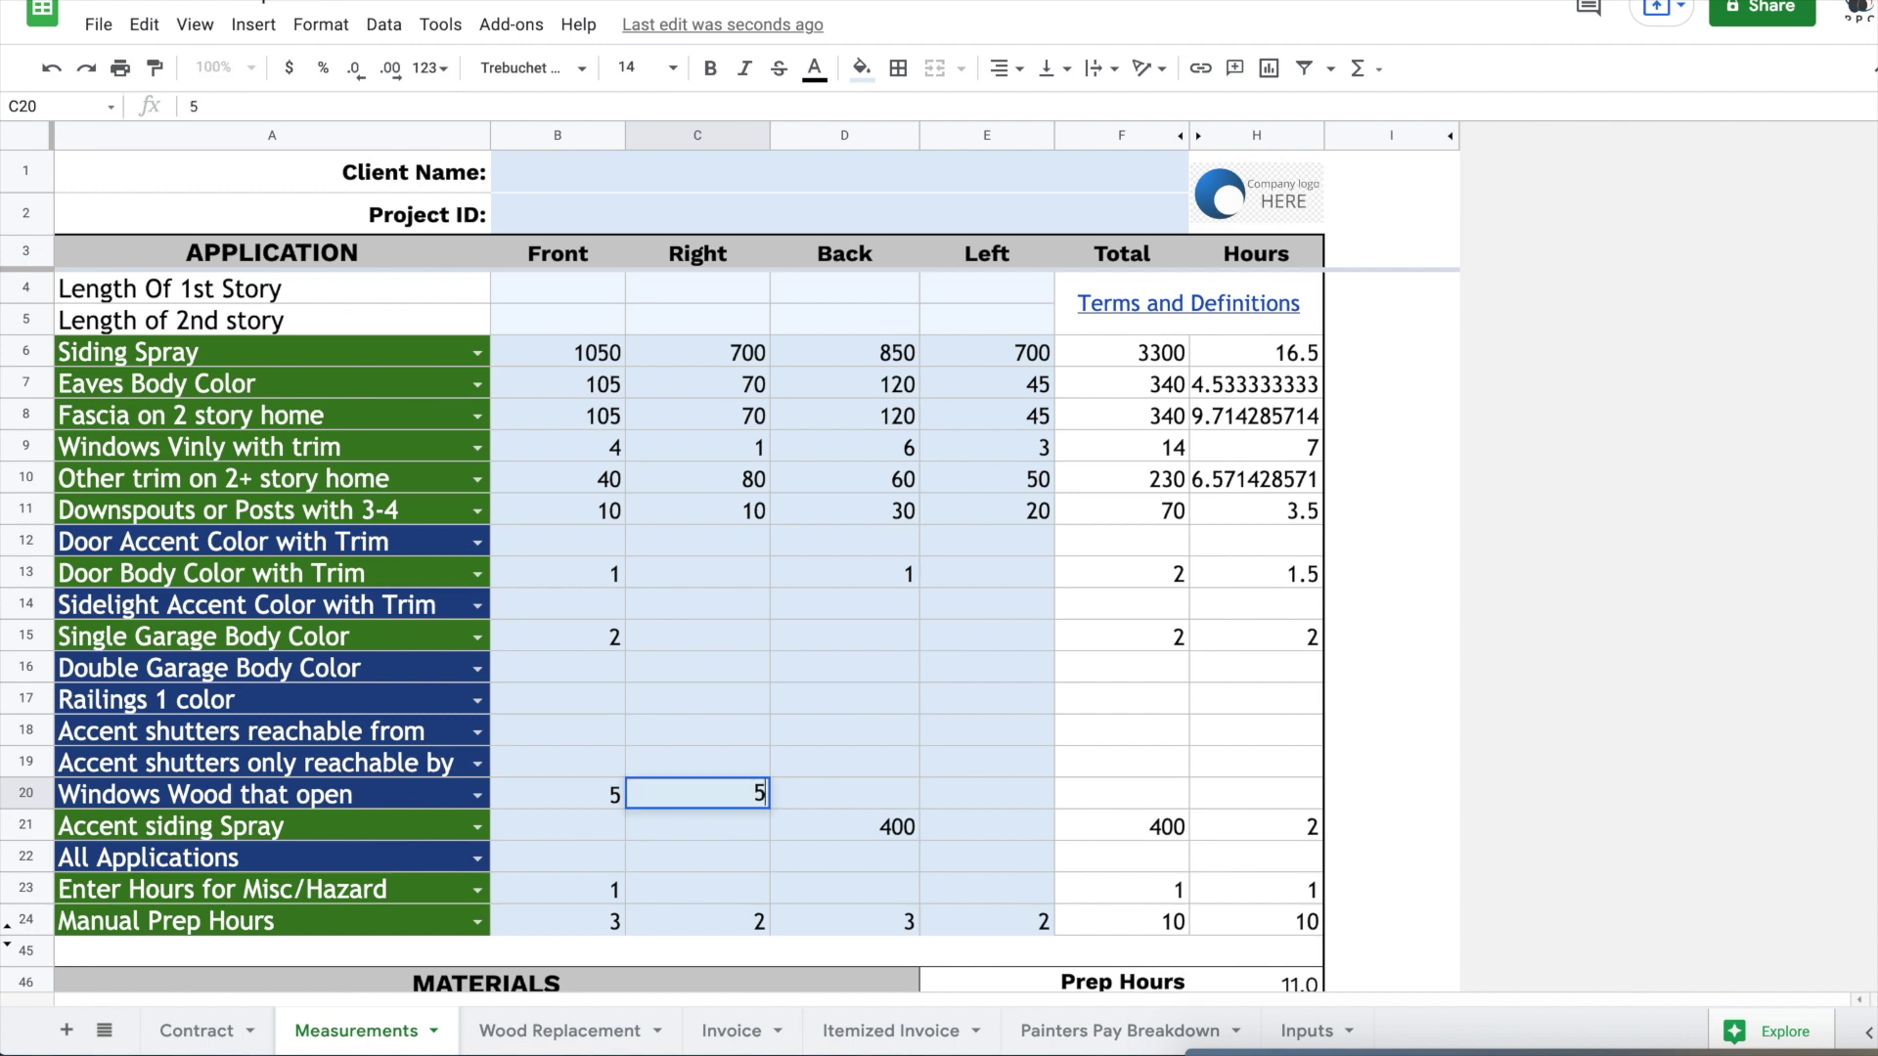
{"action": "key", "text": "Tab"}
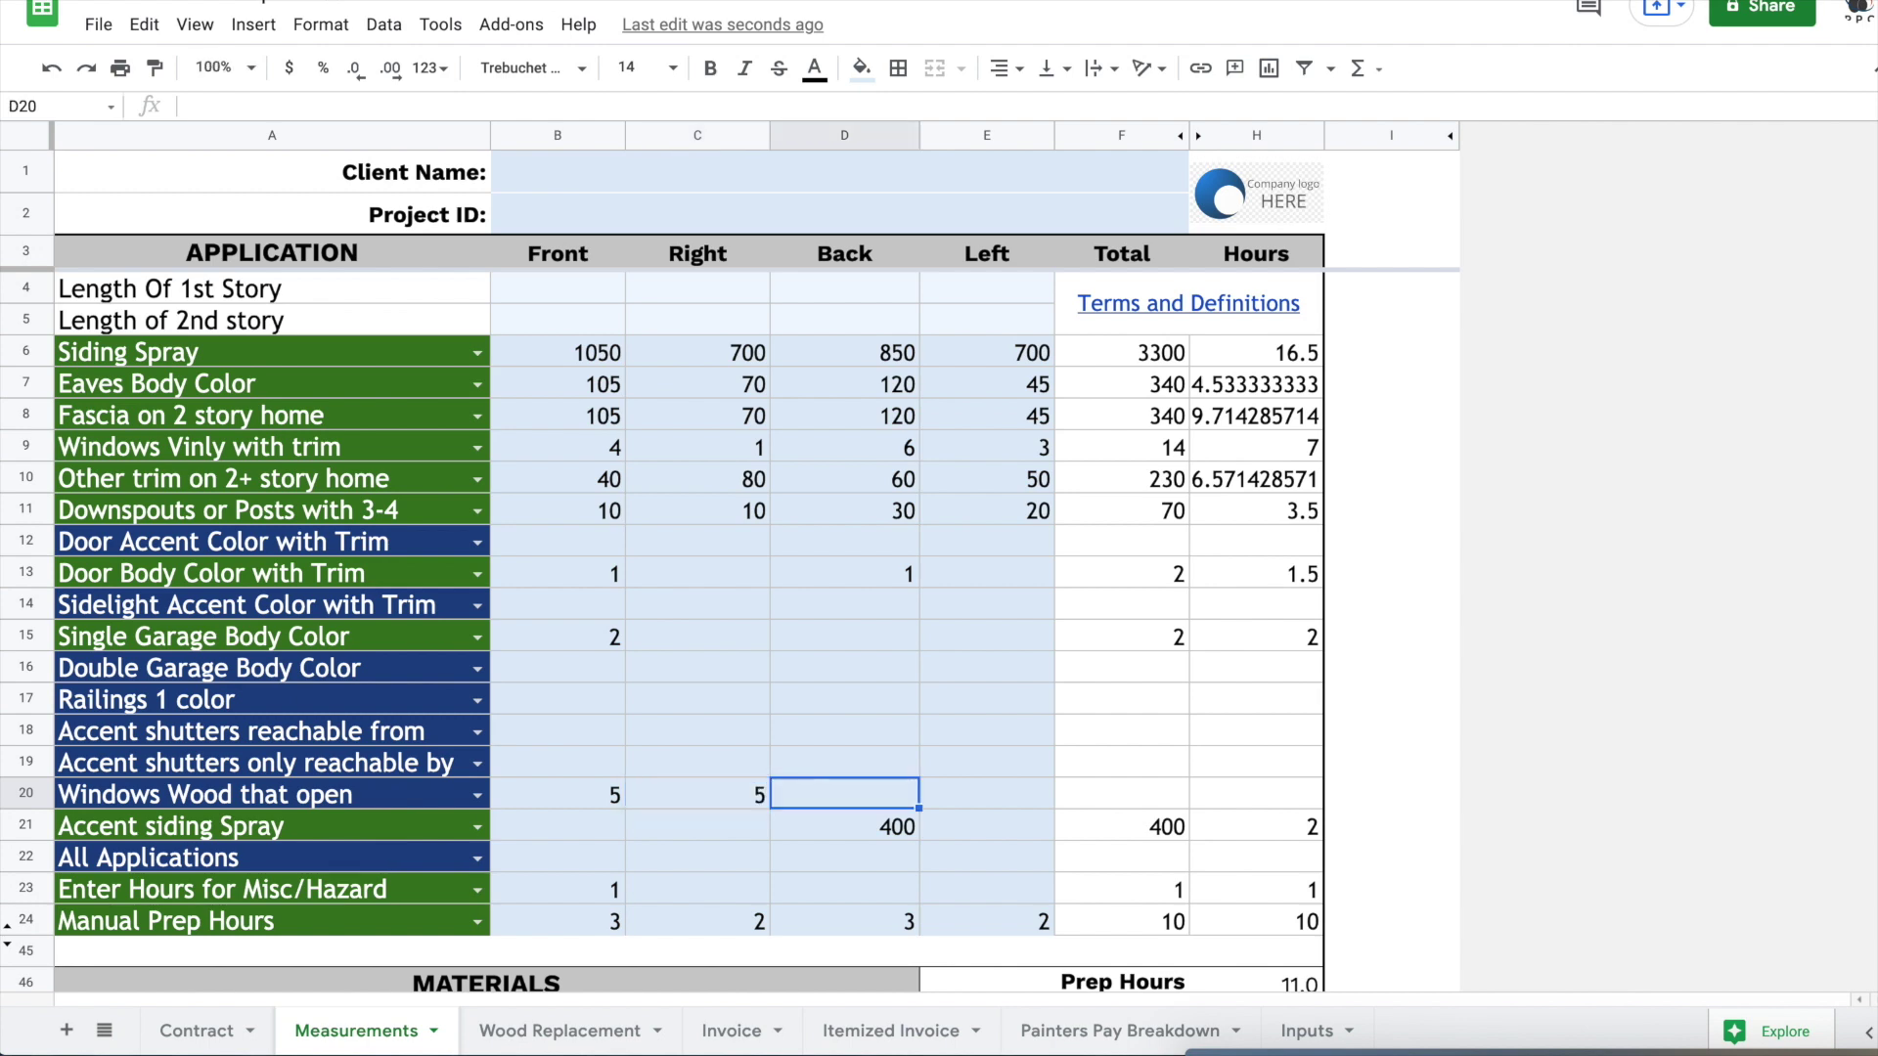
Step: Check the description, quantity and unit price of the "Windows Wood that open" line on the Itemized Invoice sheet
{"action": "left_click", "coordinate": [860, 1028]}
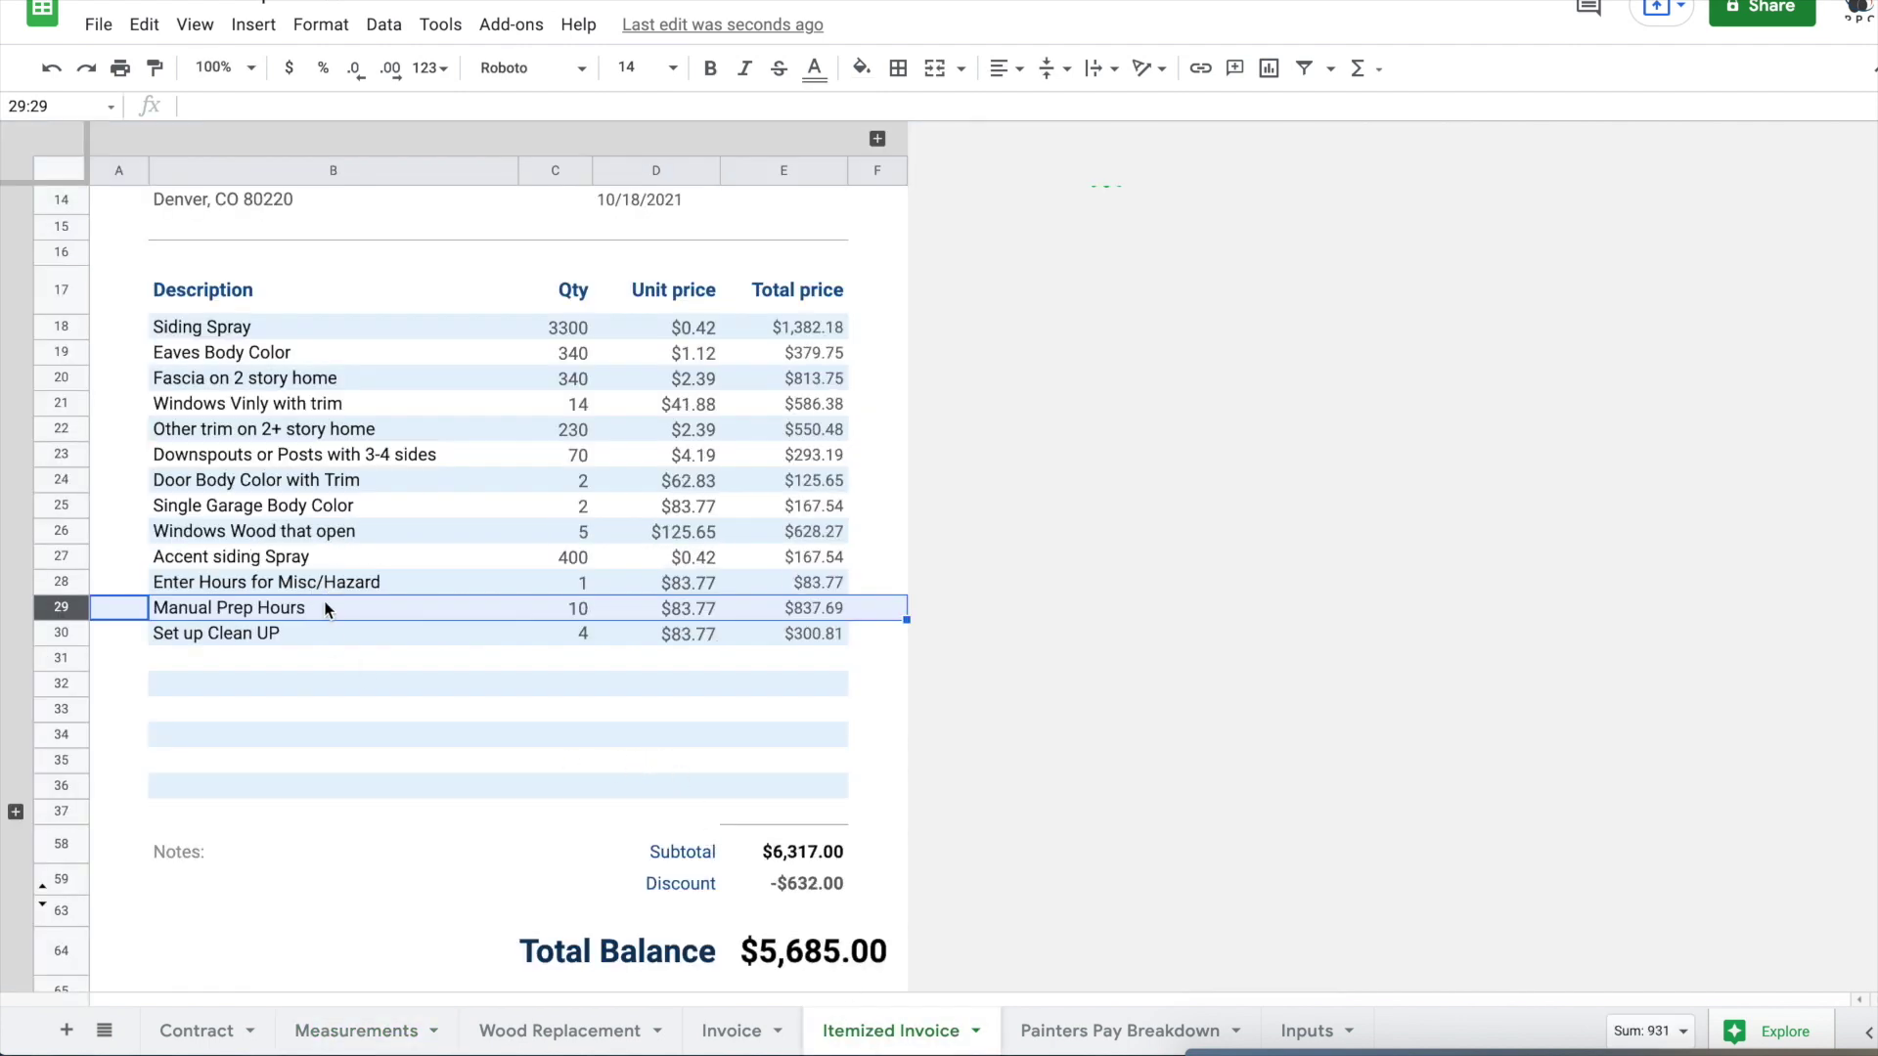
{"action": "left_click", "coordinate": [259, 533]}
{"action": "left_click", "coordinate": [562, 536]}
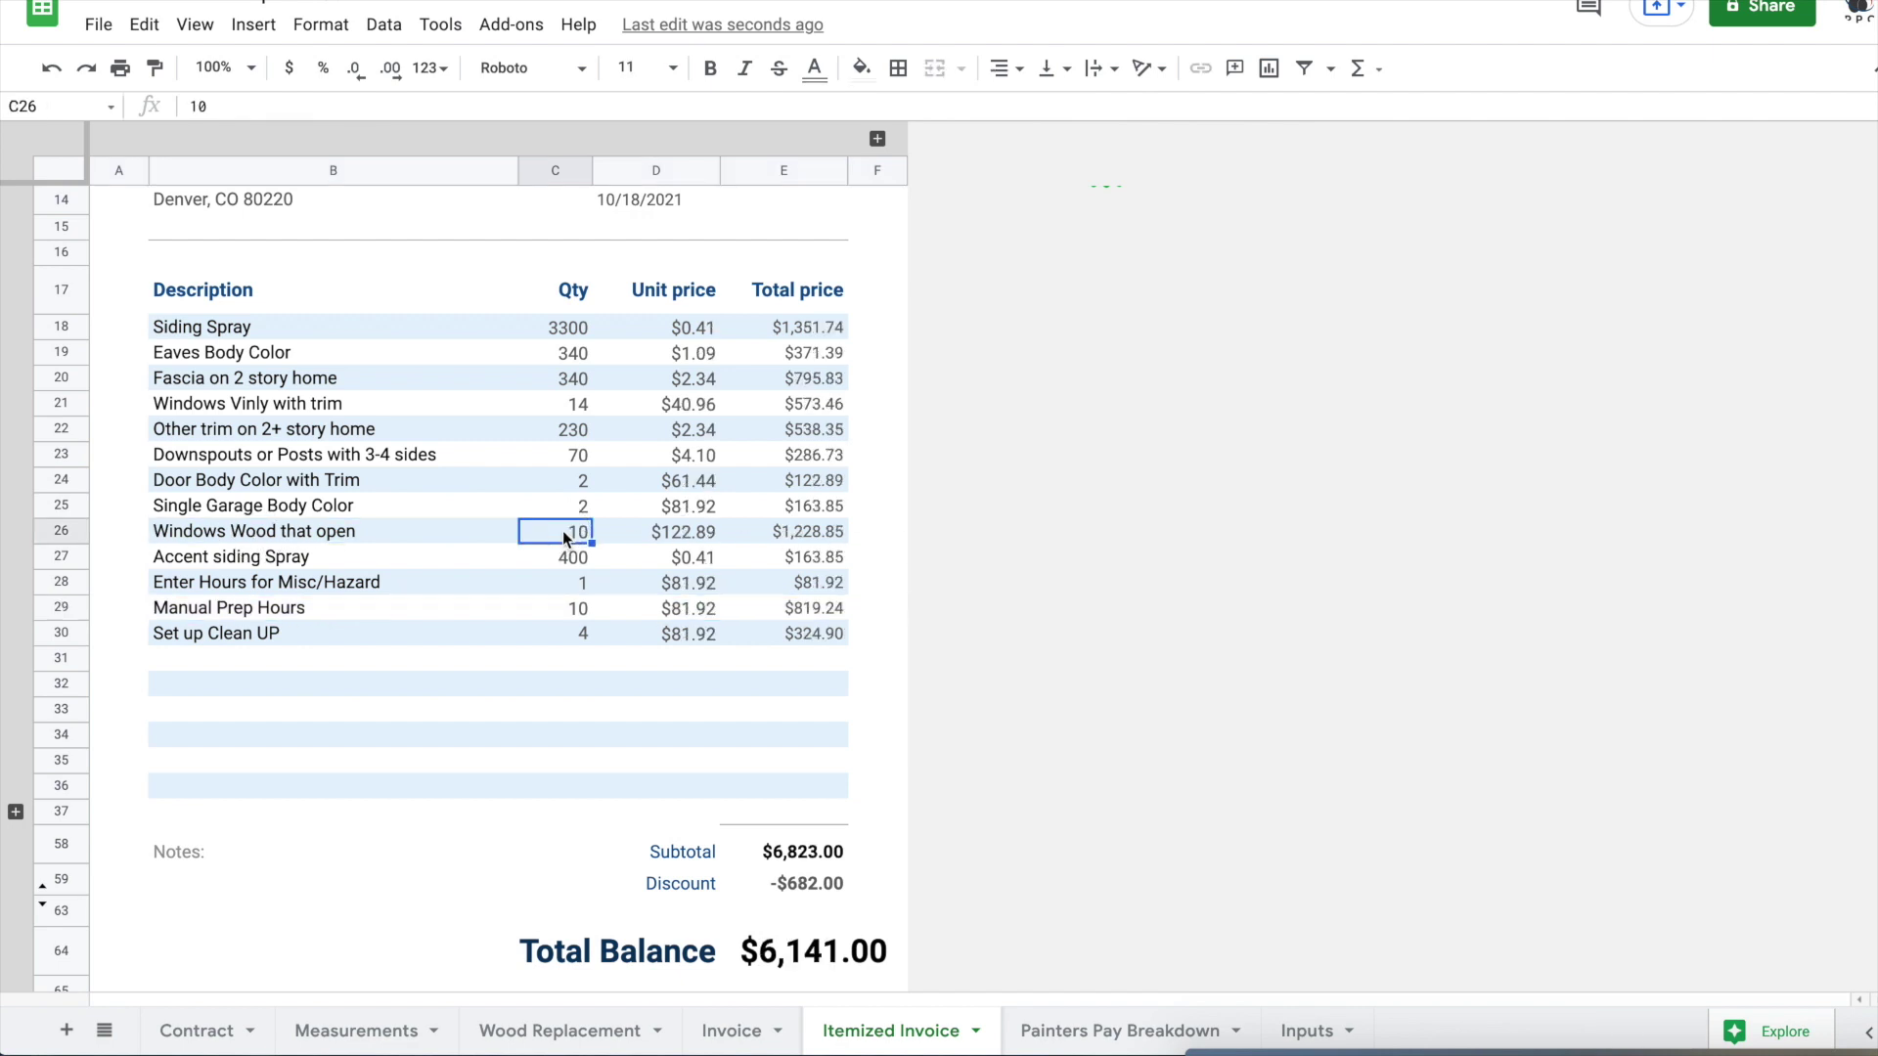
{"action": "left_click", "coordinate": [706, 541]}
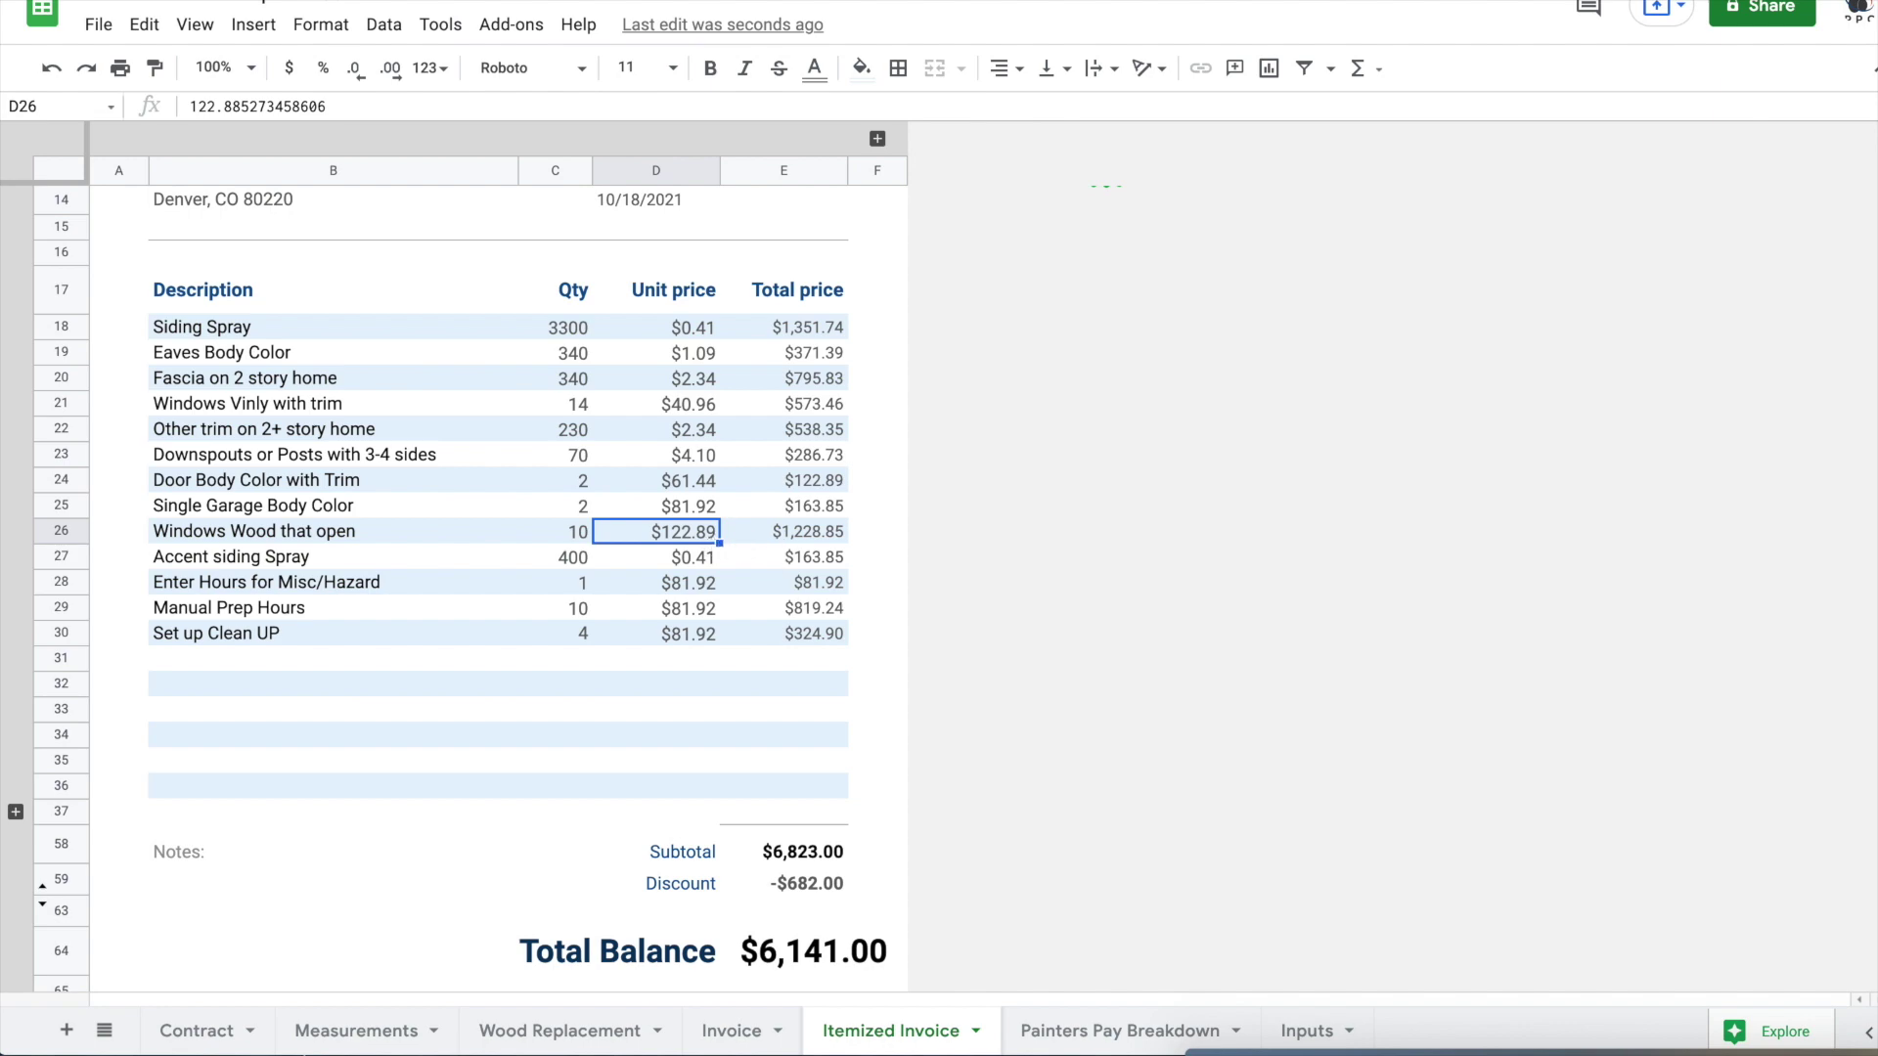
Step: Set the Trim paint product to (SW) Emerald on the Measurements sheet, and return to the Itemized Invoice sheet
{"action": "left_click", "coordinate": [337, 1039]}
{"action": "scroll", "coordinate": [536, 882], "scroll_direction": "down", "scroll_amount": 3}
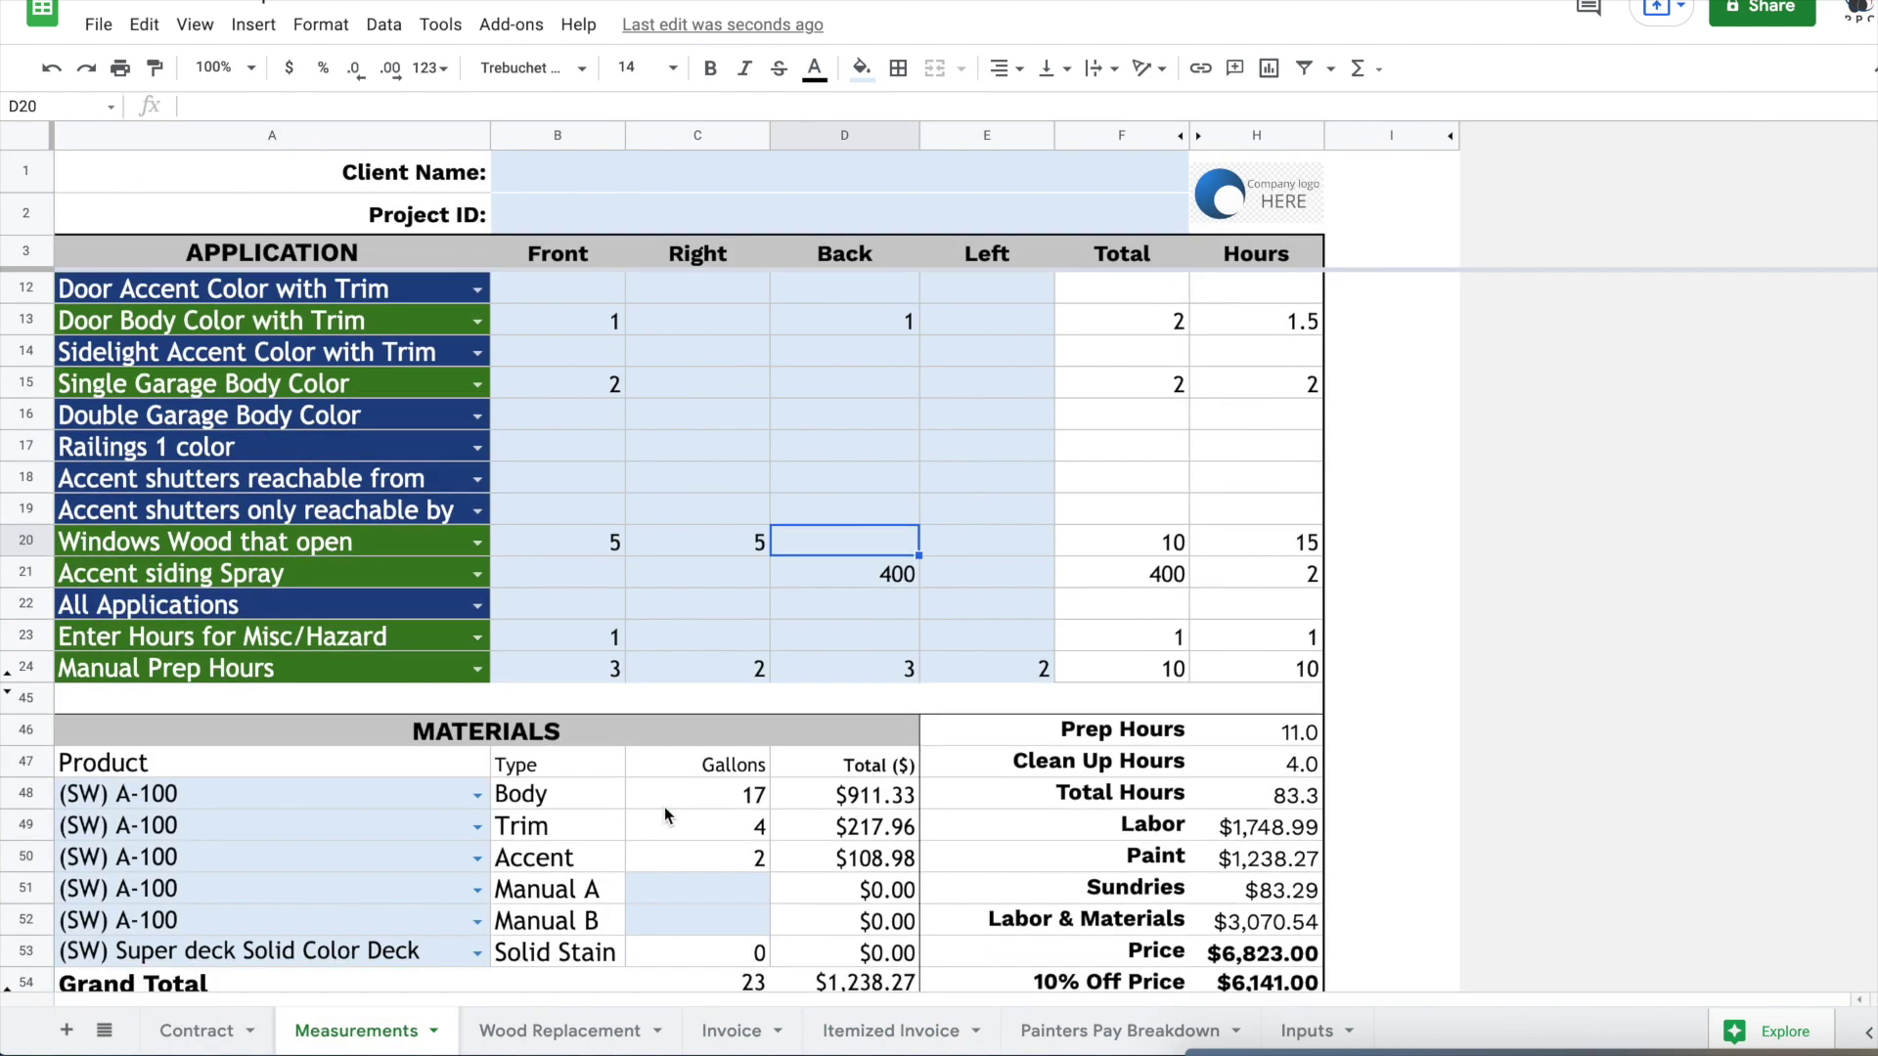
{"action": "left_click", "coordinate": [477, 826]}
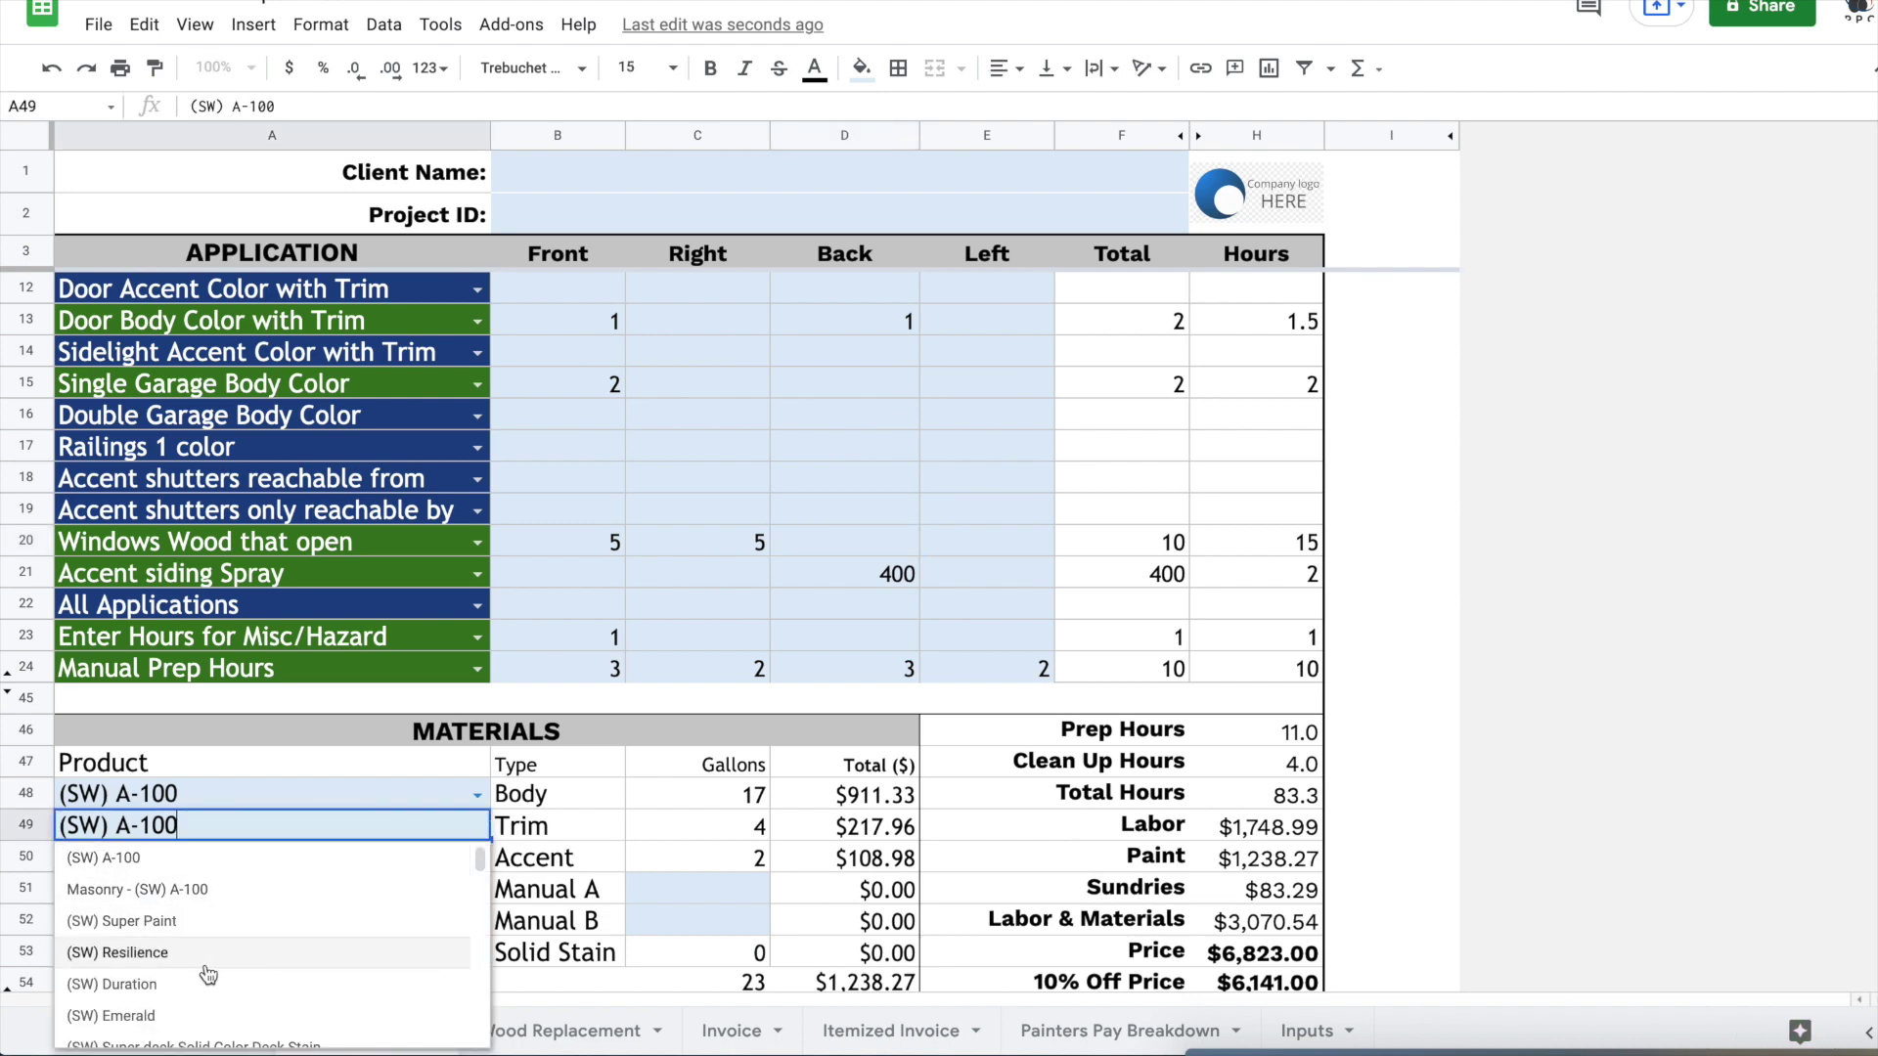
{"action": "left_click", "coordinate": [181, 1017]}
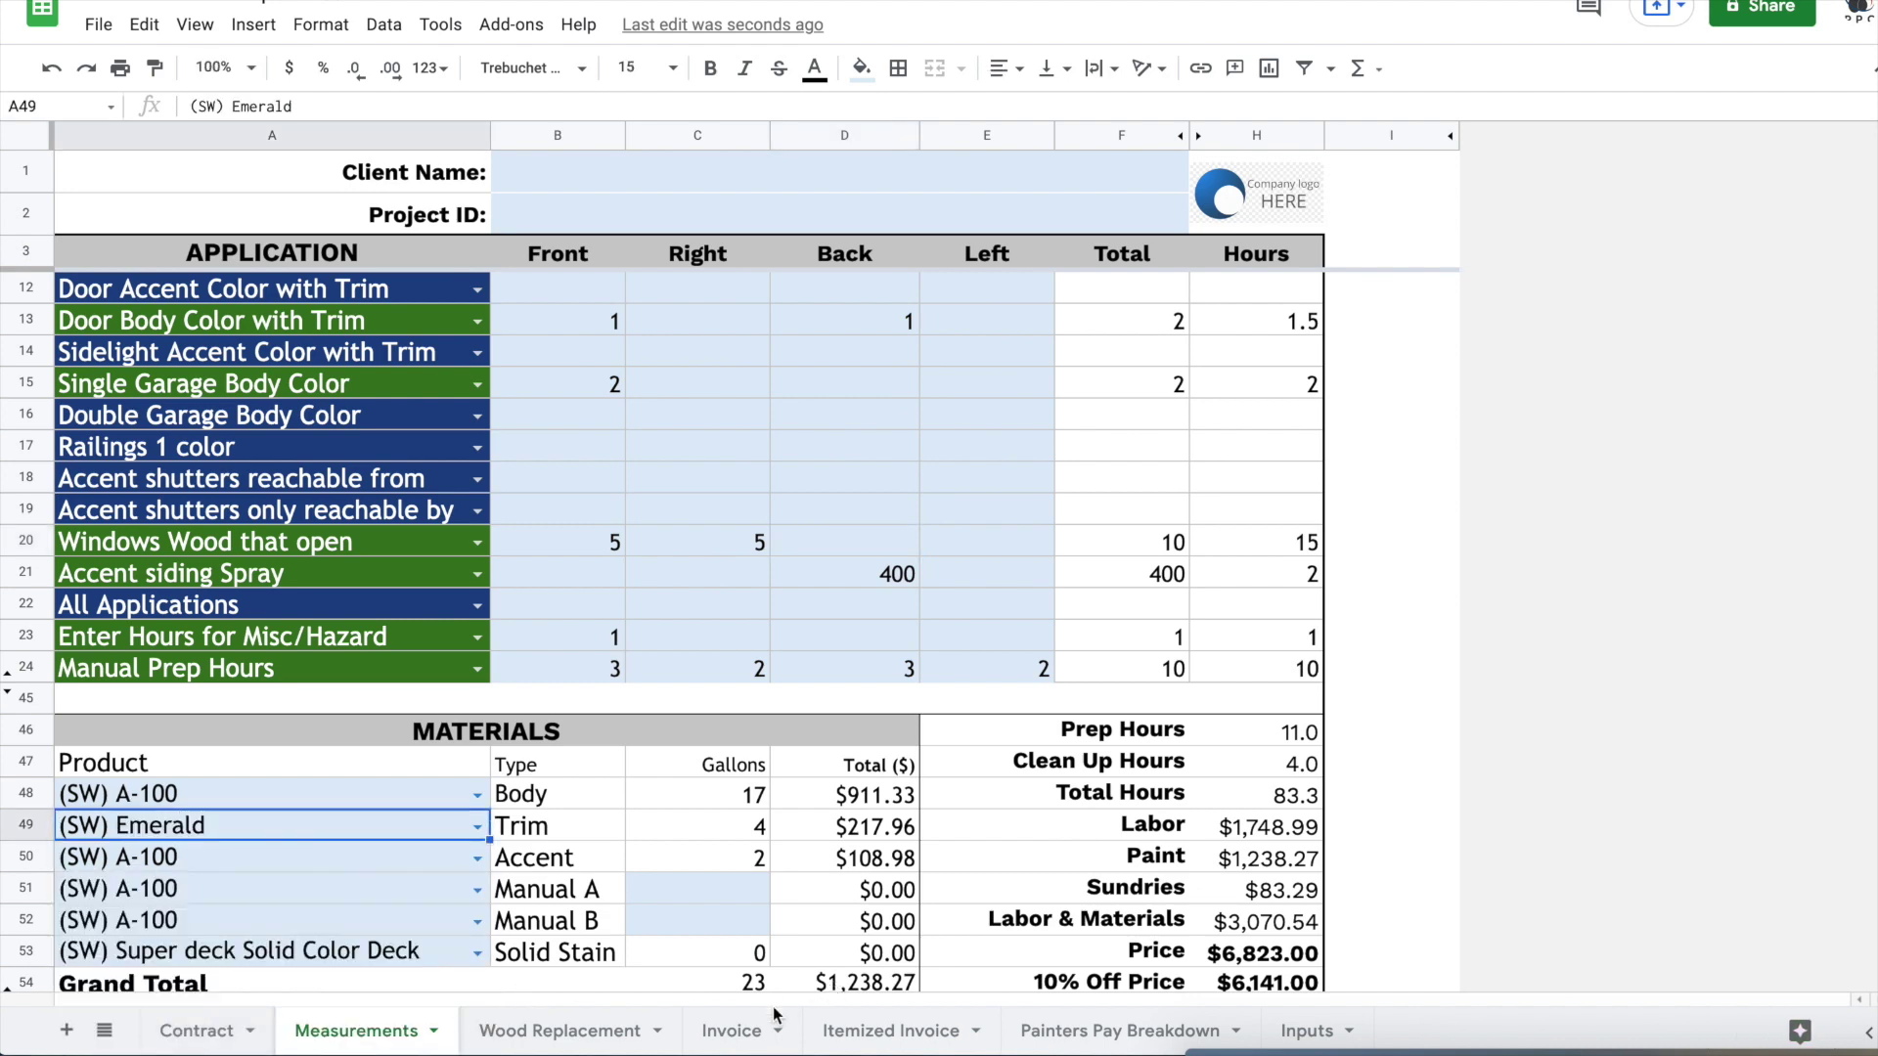
{"action": "left_click", "coordinate": [885, 1031]}
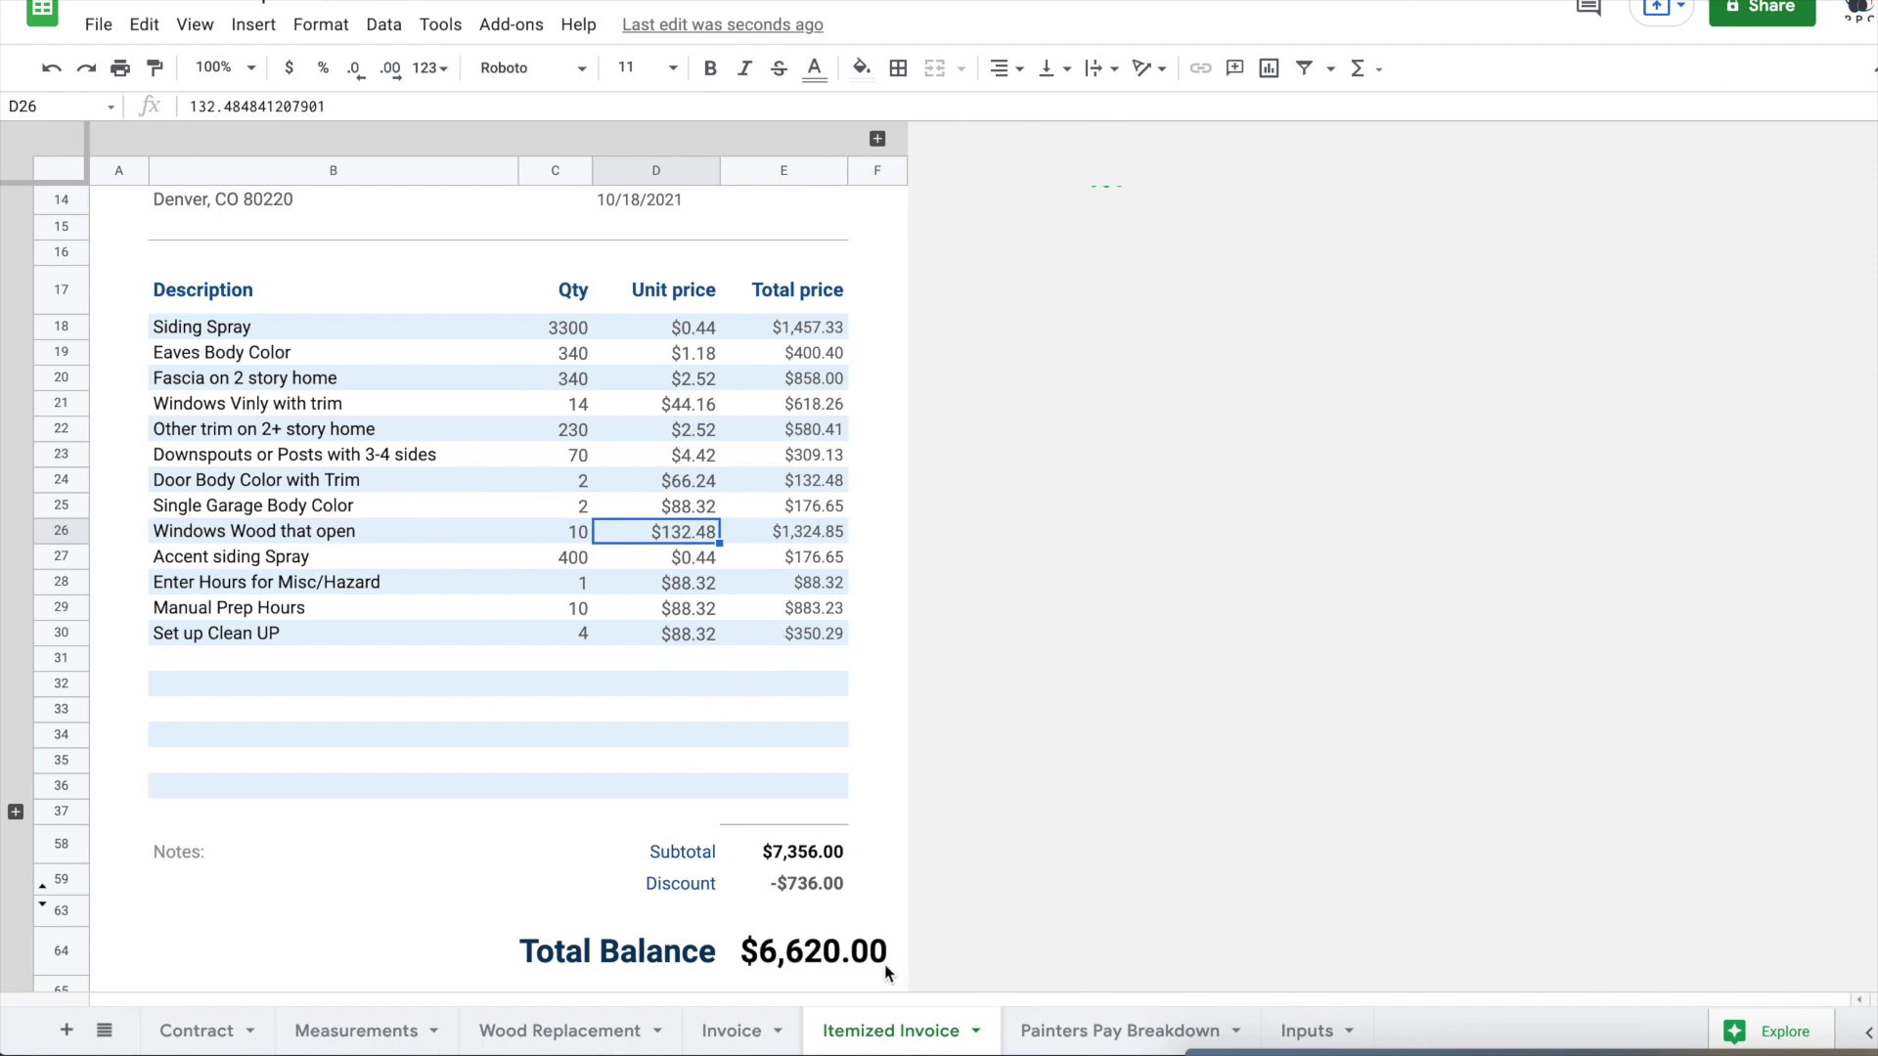
Step: Unhide rows 25–44 of the application list on the Measurements sheet
{"action": "left_click", "coordinate": [356, 1031]}
{"action": "scroll", "coordinate": [380, 804], "scroll_direction": "down", "scroll_amount": 5}
{"action": "scroll", "coordinate": [379, 804], "scroll_direction": "up", "scroll_amount": 5}
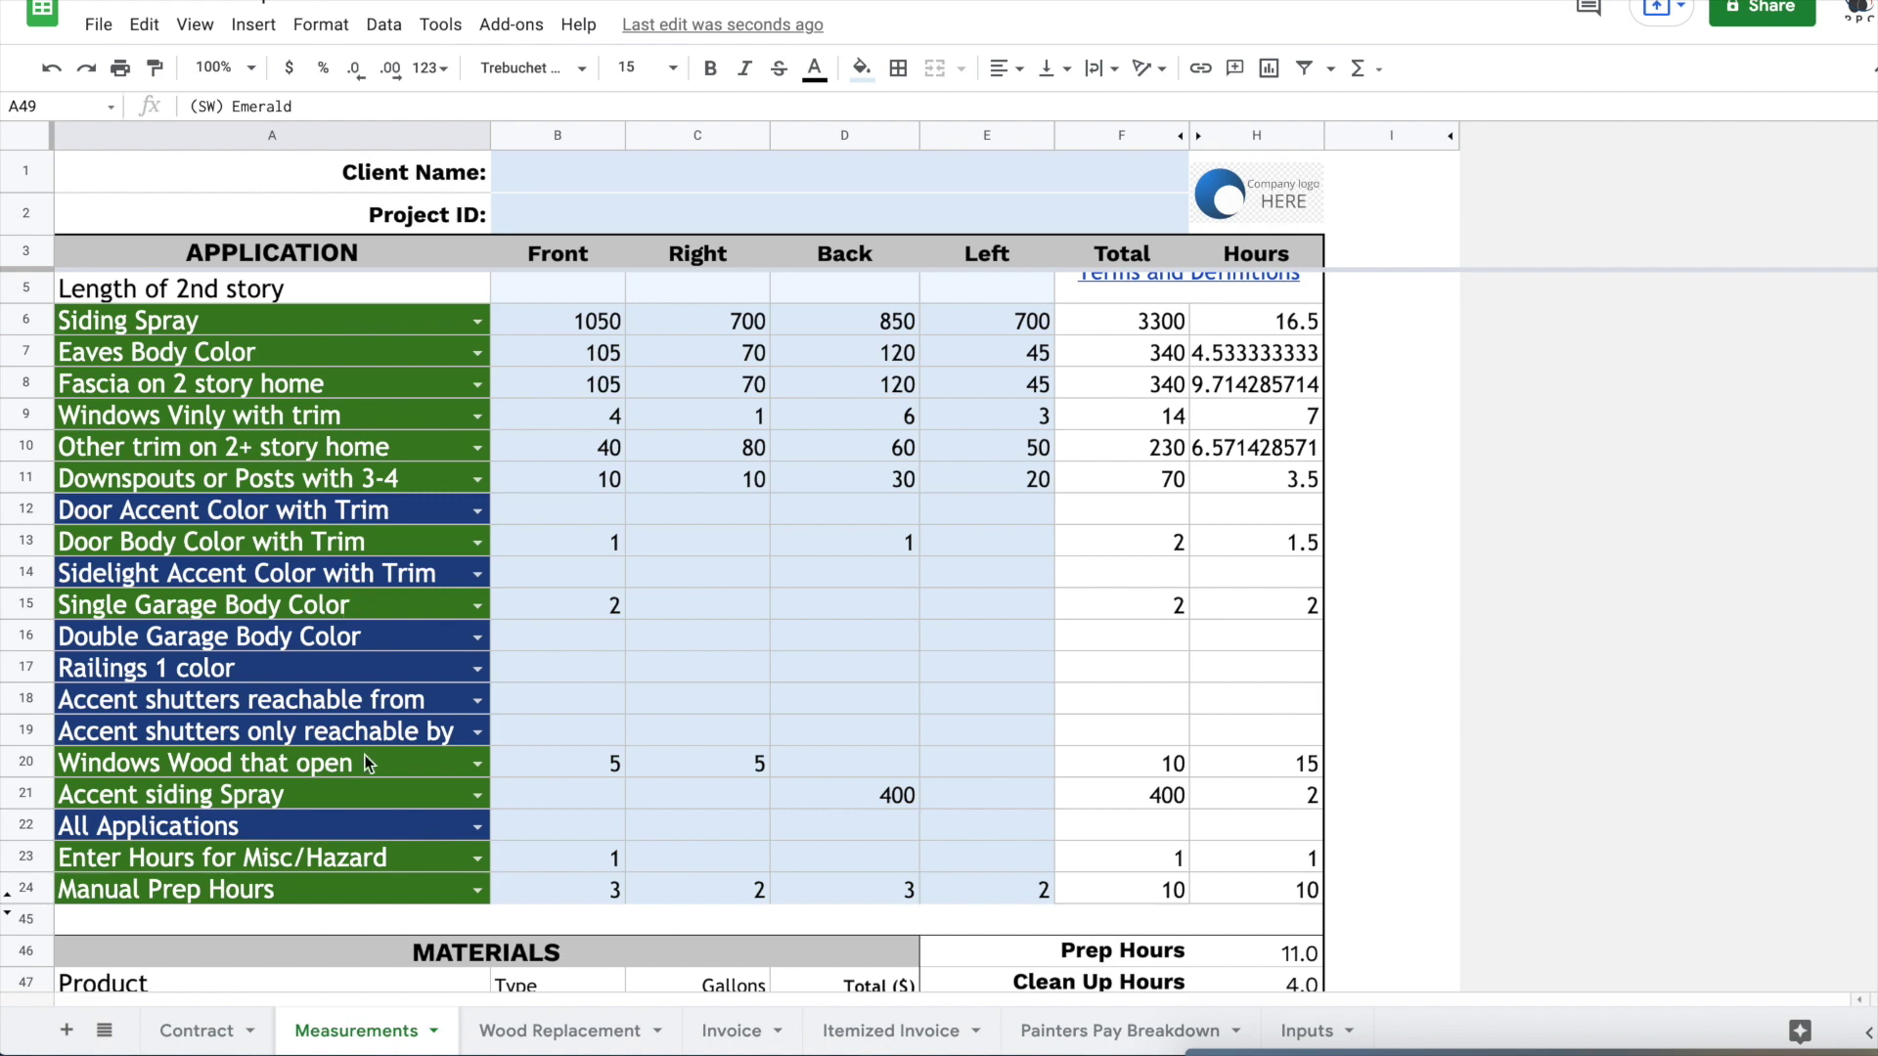
{"action": "scroll", "coordinate": [44, 838], "scroll_direction": "down", "scroll_amount": 1}
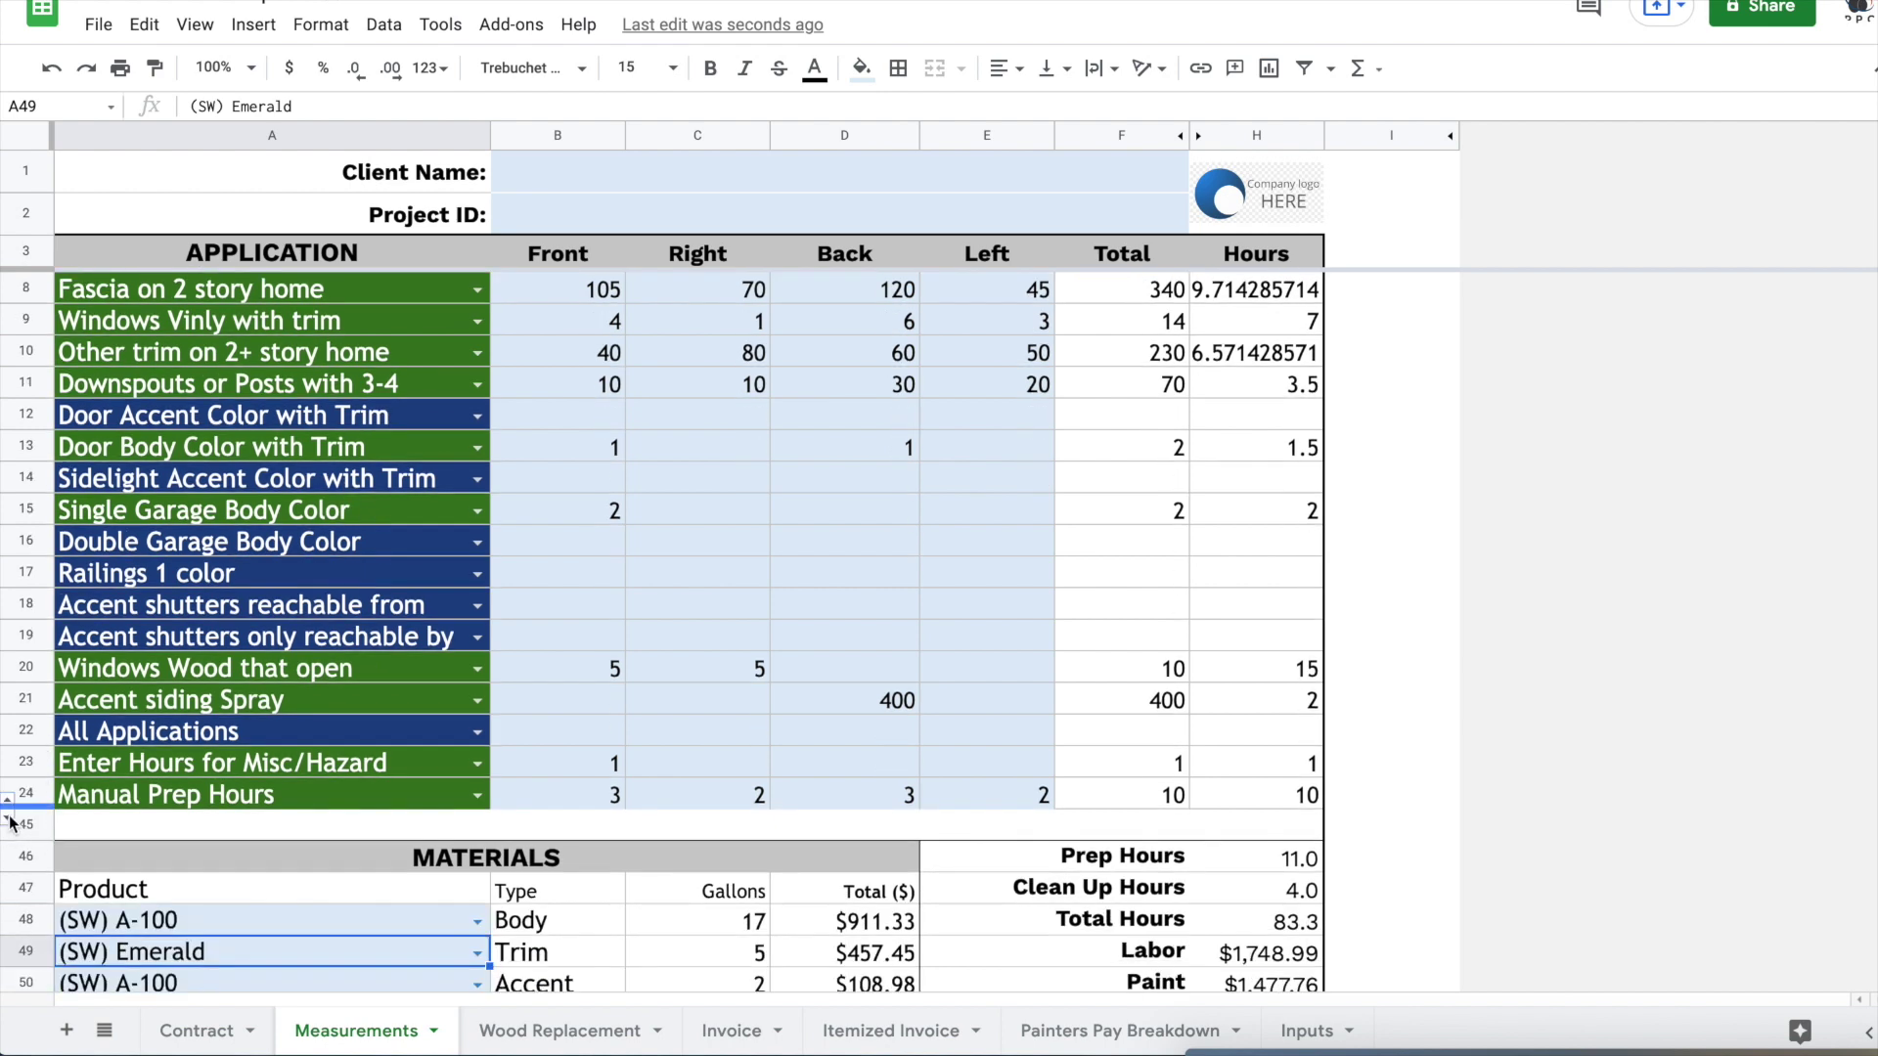
{"action": "left_click", "coordinate": [8, 800]}
{"action": "scroll", "coordinate": [445, 759], "scroll_direction": "down", "scroll_amount": 5}
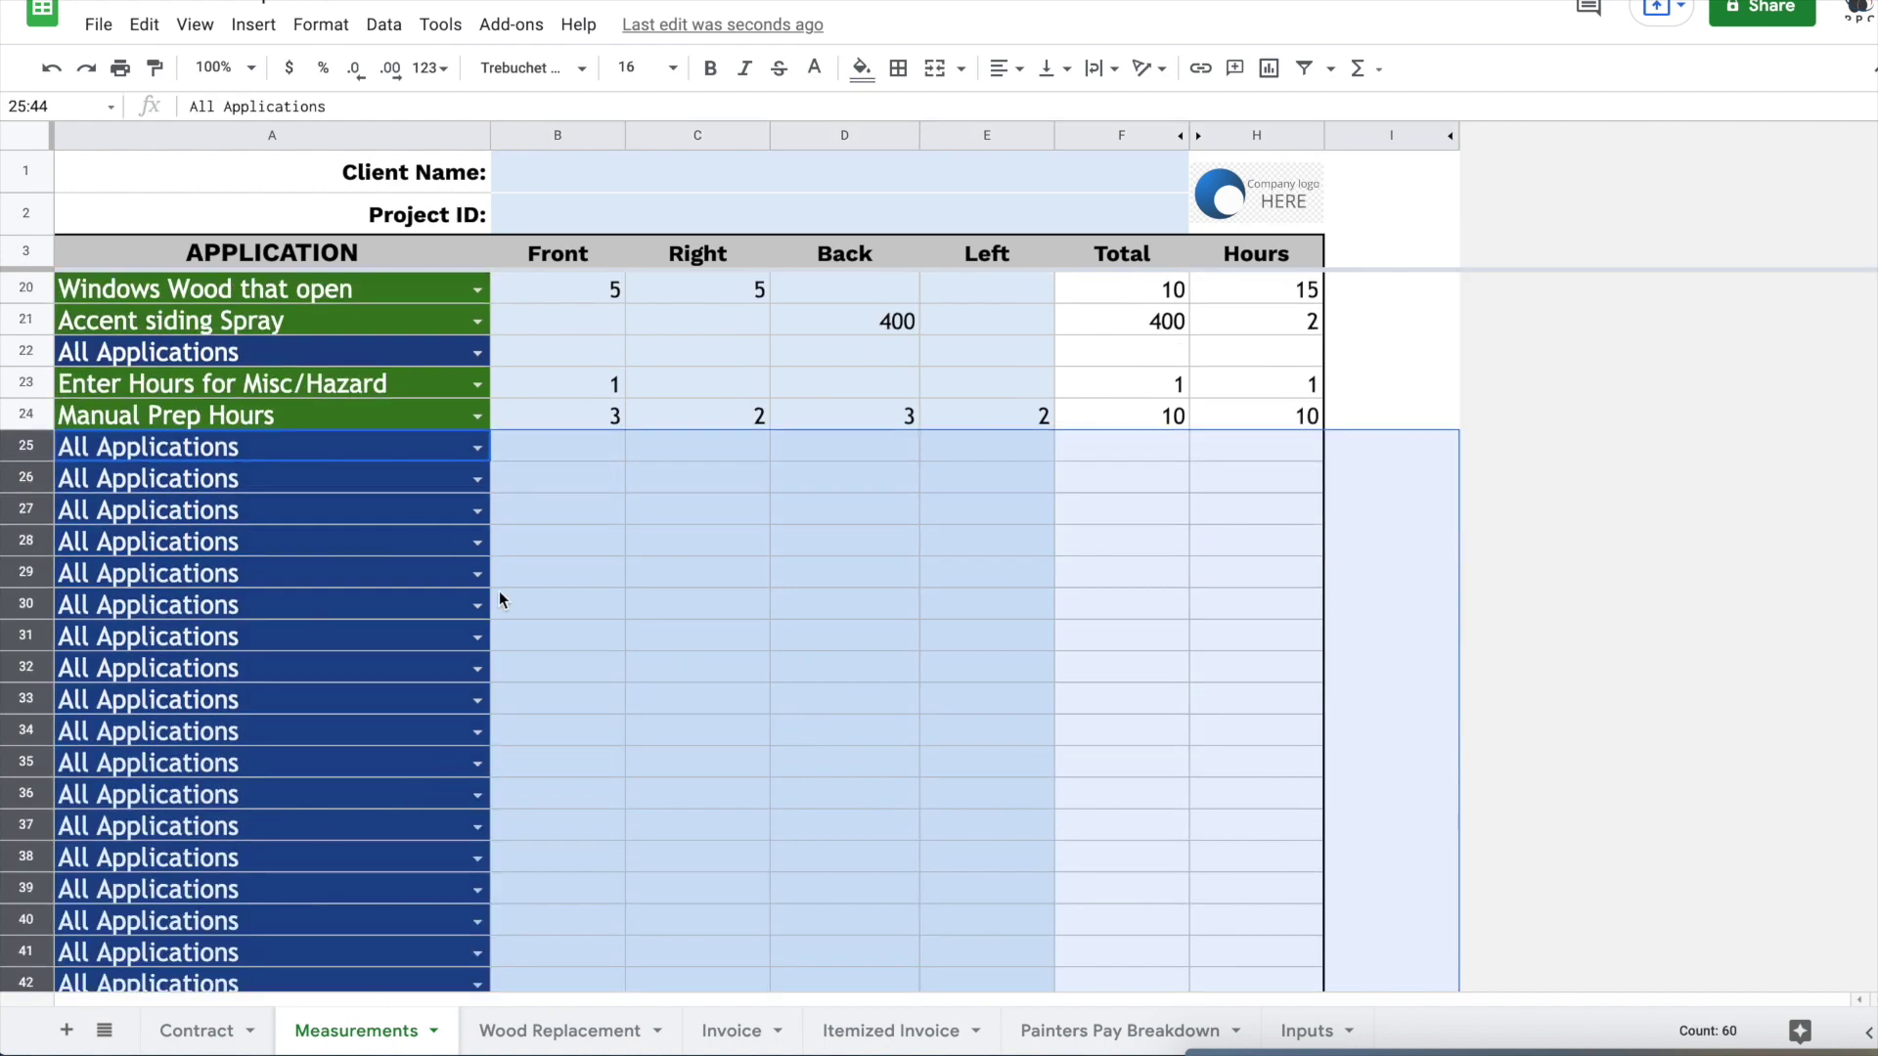
{"action": "scroll", "coordinate": [730, 598], "scroll_direction": "down", "scroll_amount": 1}
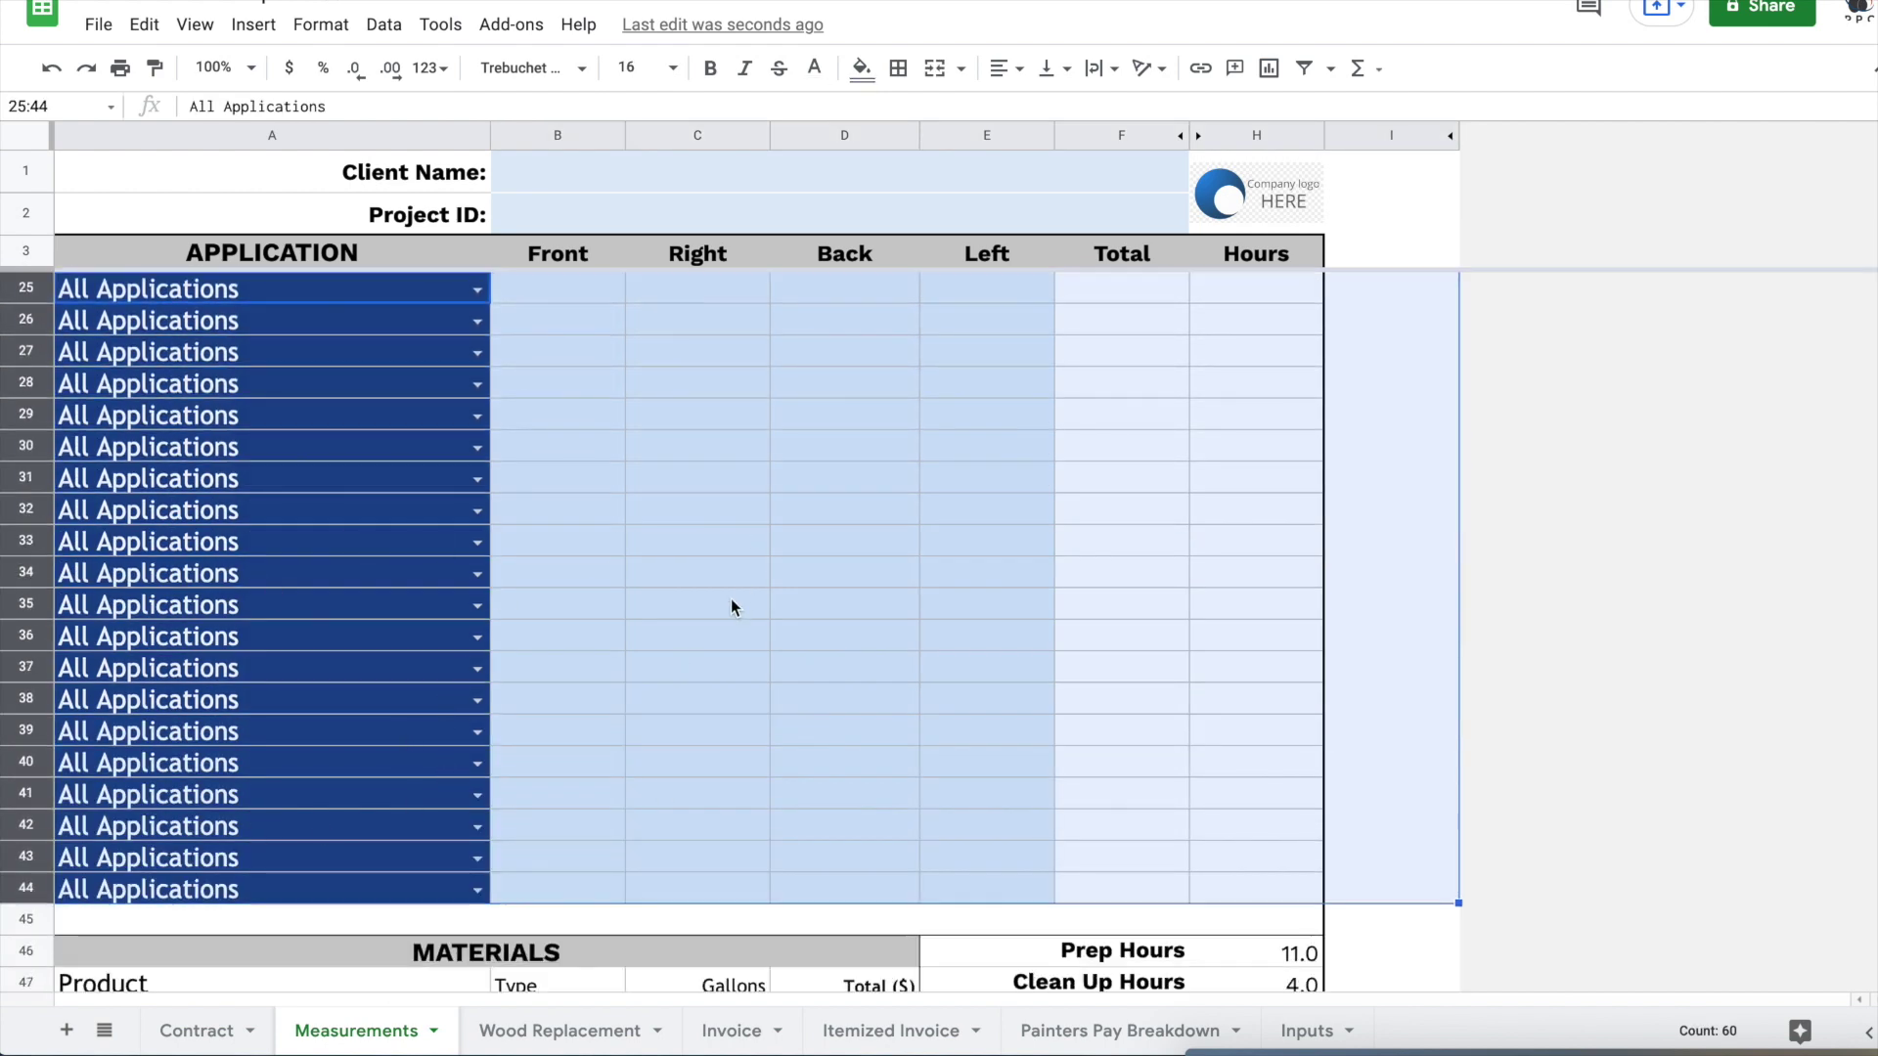
Step: On the Itemized Invoice sheet, expand the grouped rows 38–57, look through them and collapse the group again
{"action": "left_click", "coordinate": [724, 1029]}
{"action": "left_click", "coordinate": [862, 1021]}
{"action": "scroll", "coordinate": [333, 851], "scroll_direction": "down", "scroll_amount": 5}
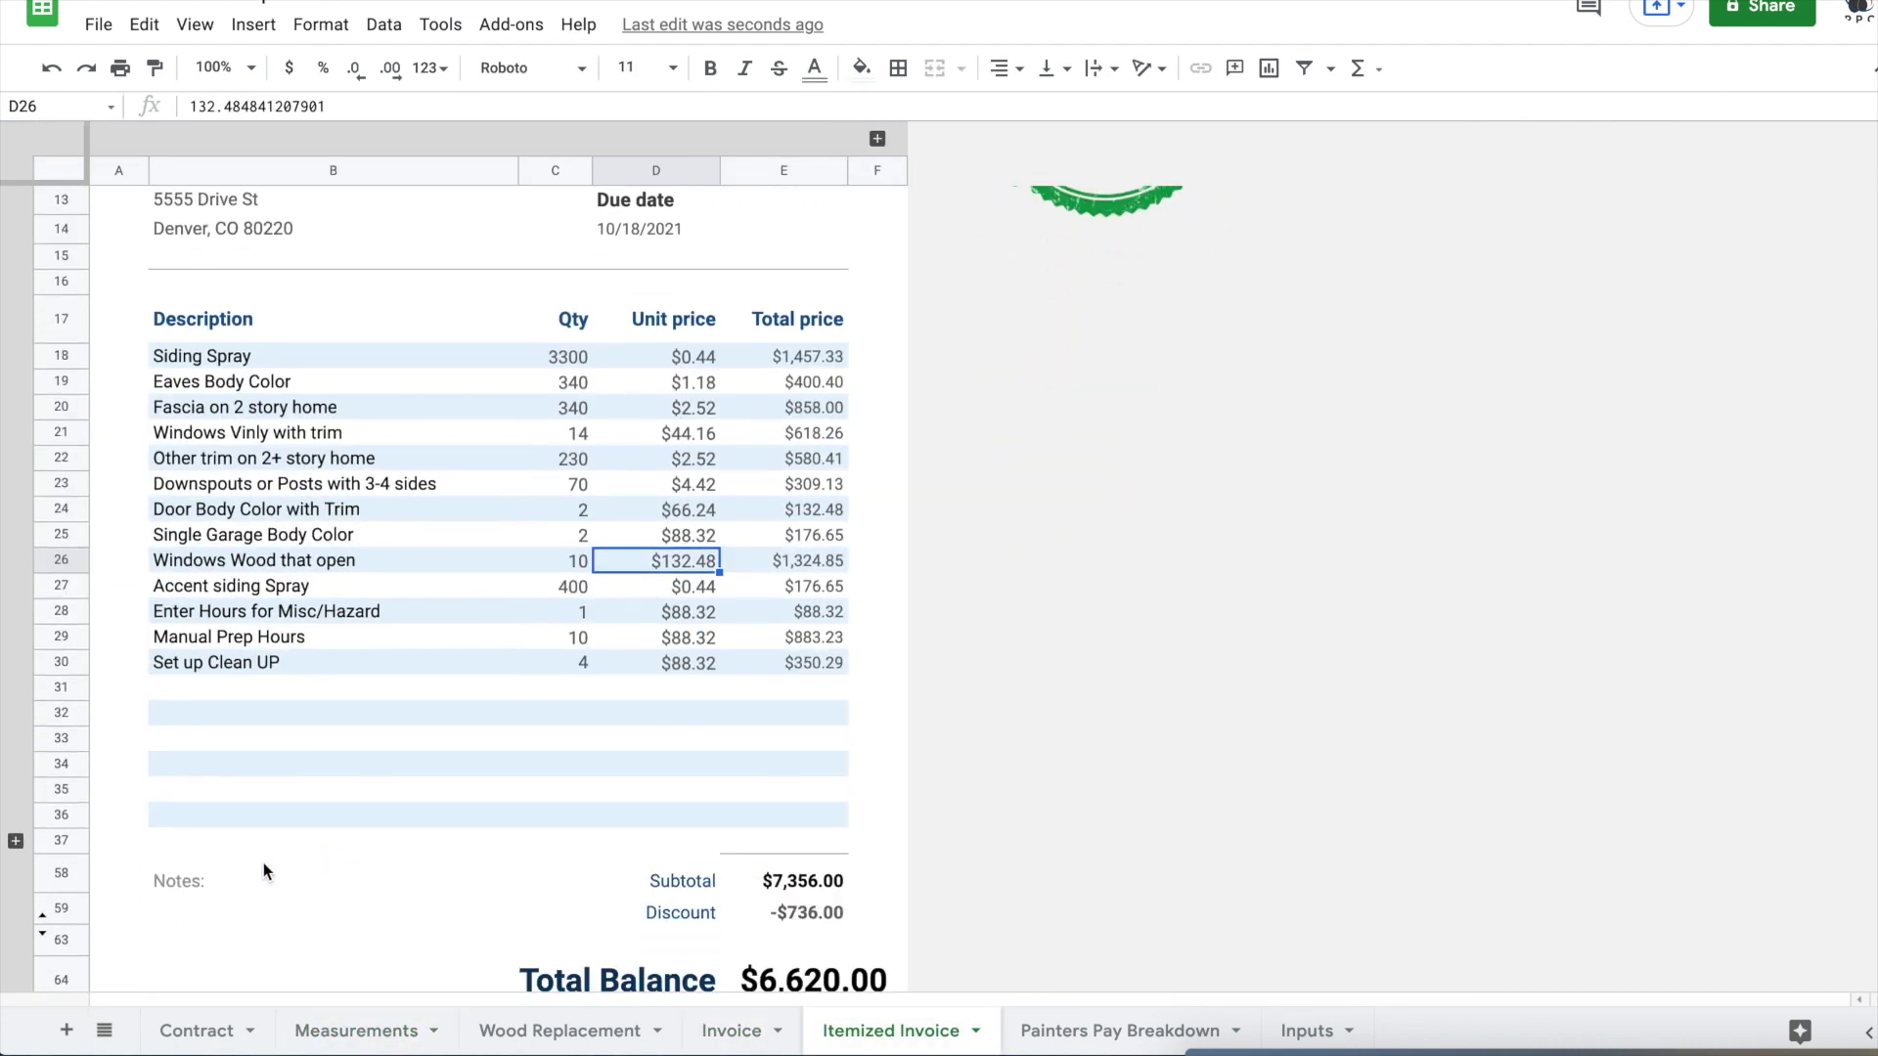
{"action": "left_click", "coordinate": [15, 782]}
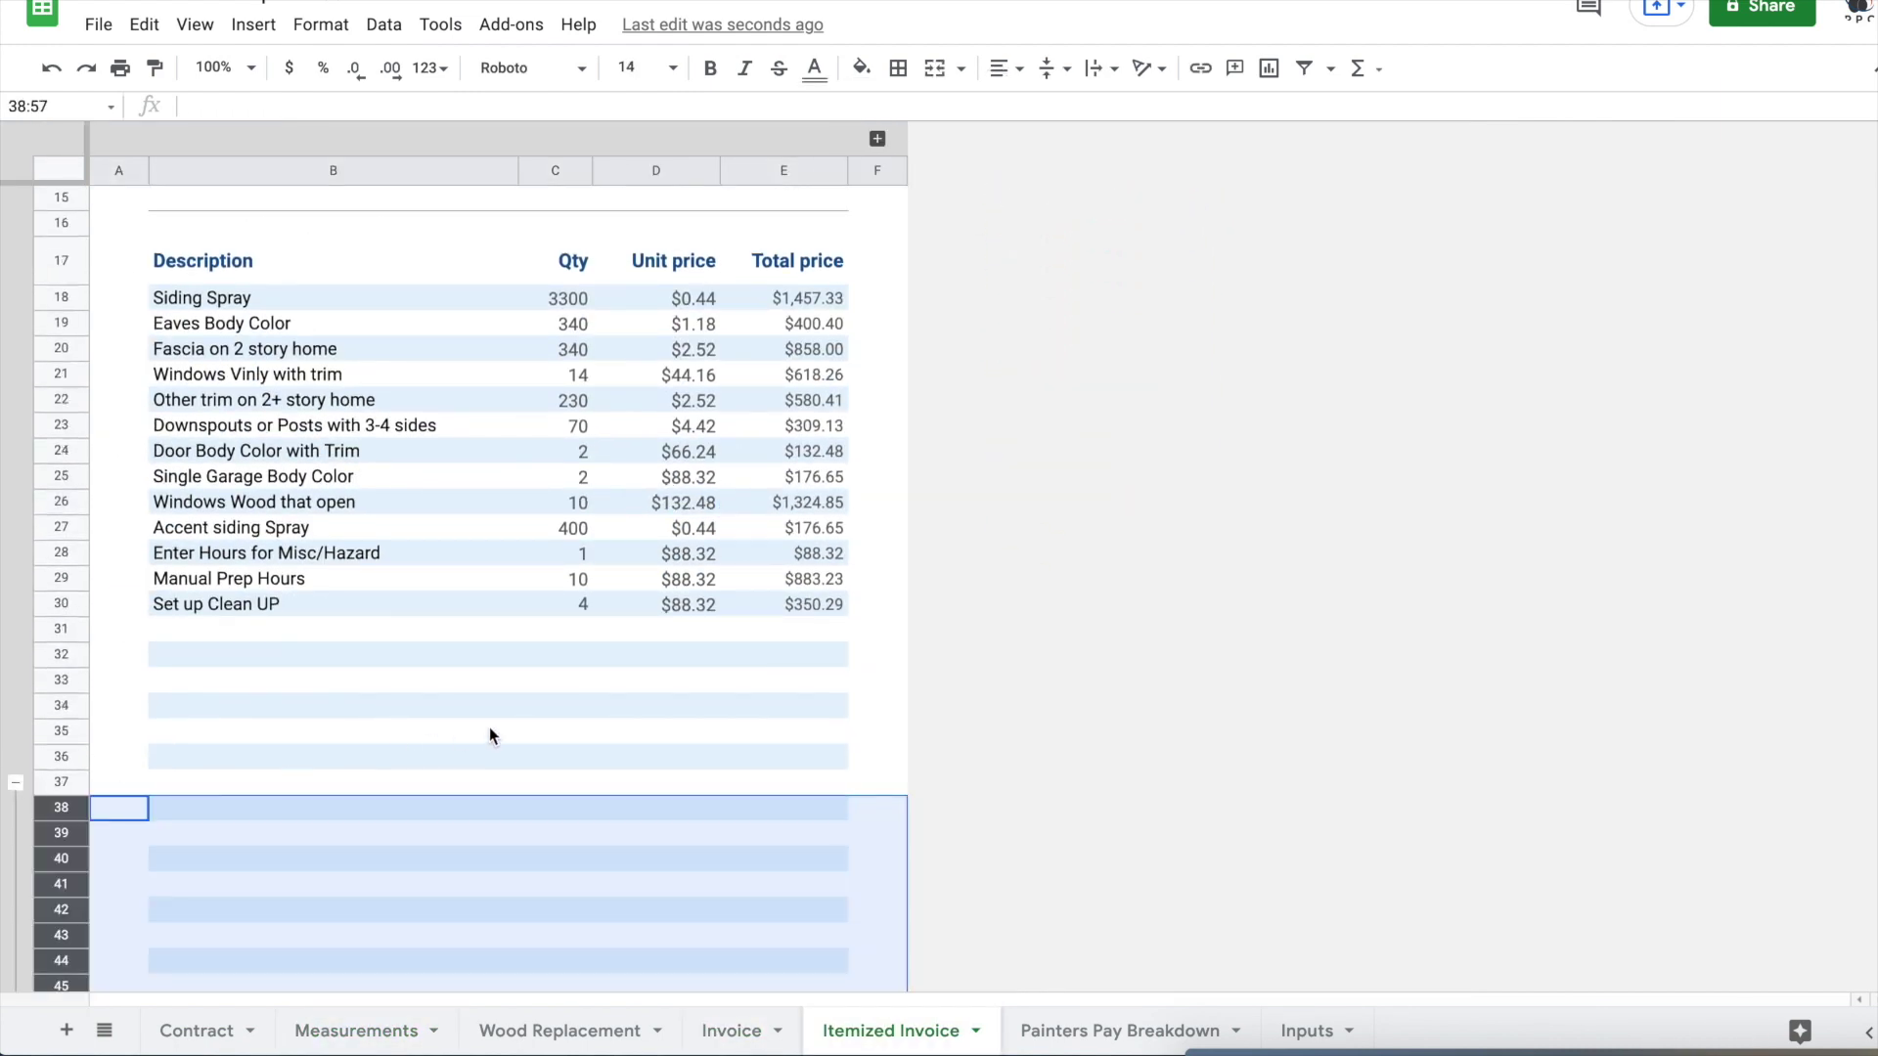
{"action": "scroll", "coordinate": [194, 808], "scroll_direction": "down", "scroll_amount": 5}
{"action": "scroll", "coordinate": [193, 808], "scroll_direction": "down", "scroll_amount": 1}
{"action": "scroll", "coordinate": [534, 691], "scroll_direction": "up", "scroll_amount": 5}
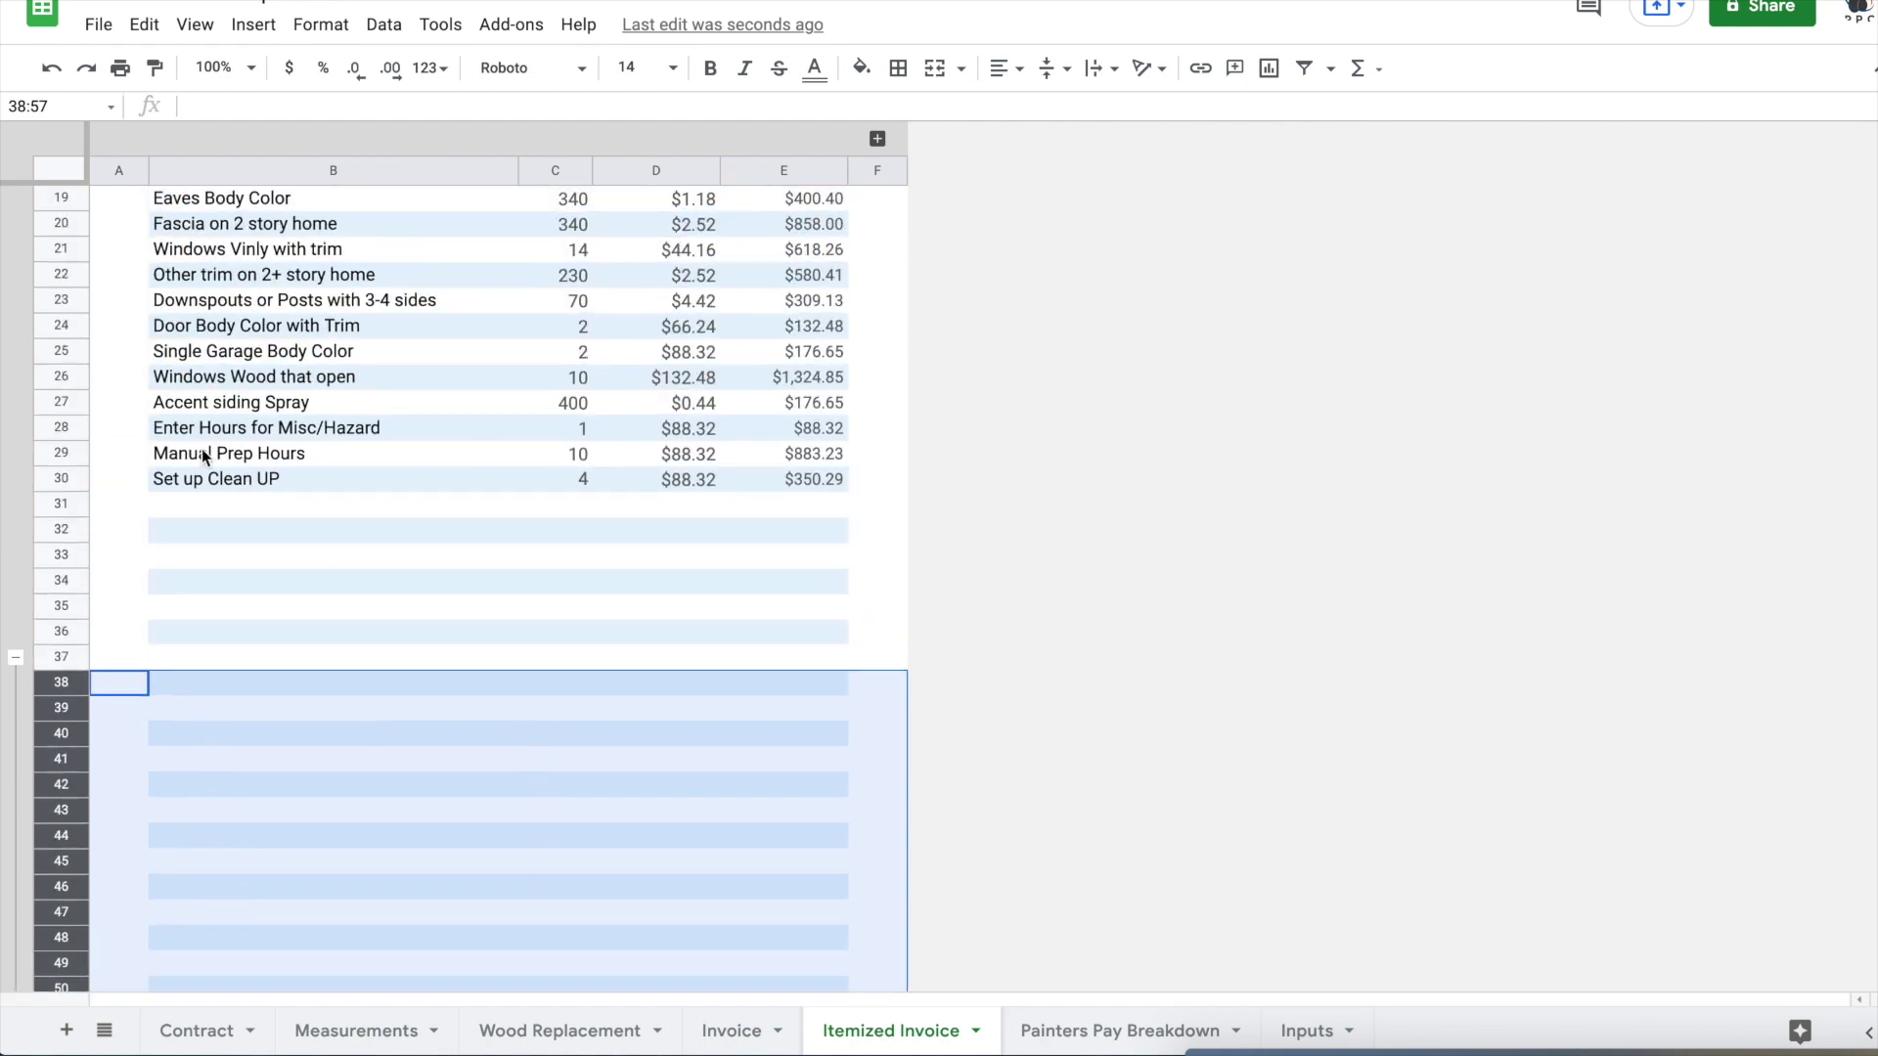
{"action": "scroll", "coordinate": [262, 423], "scroll_direction": "up", "scroll_amount": 6}
{"action": "scroll", "coordinate": [194, 888], "scroll_direction": "down", "scroll_amount": 4}
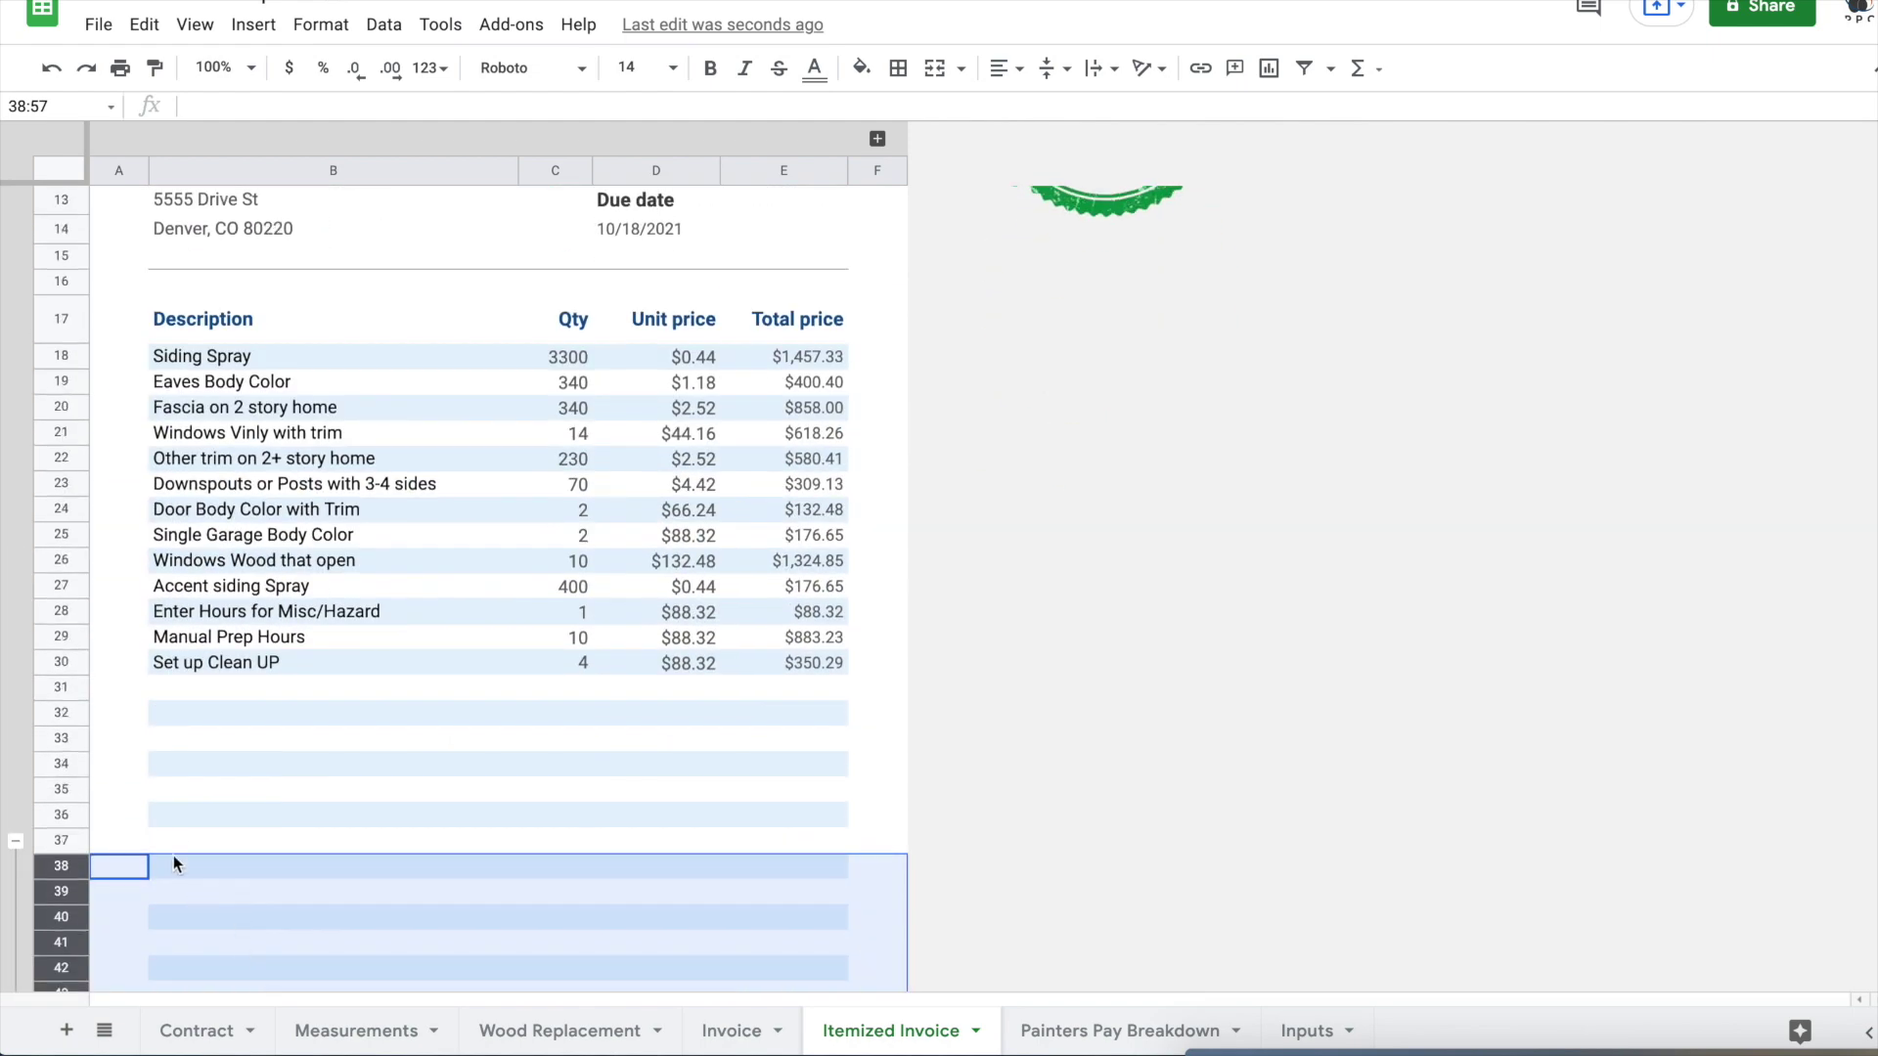
{"action": "left_click", "coordinate": [15, 842]}
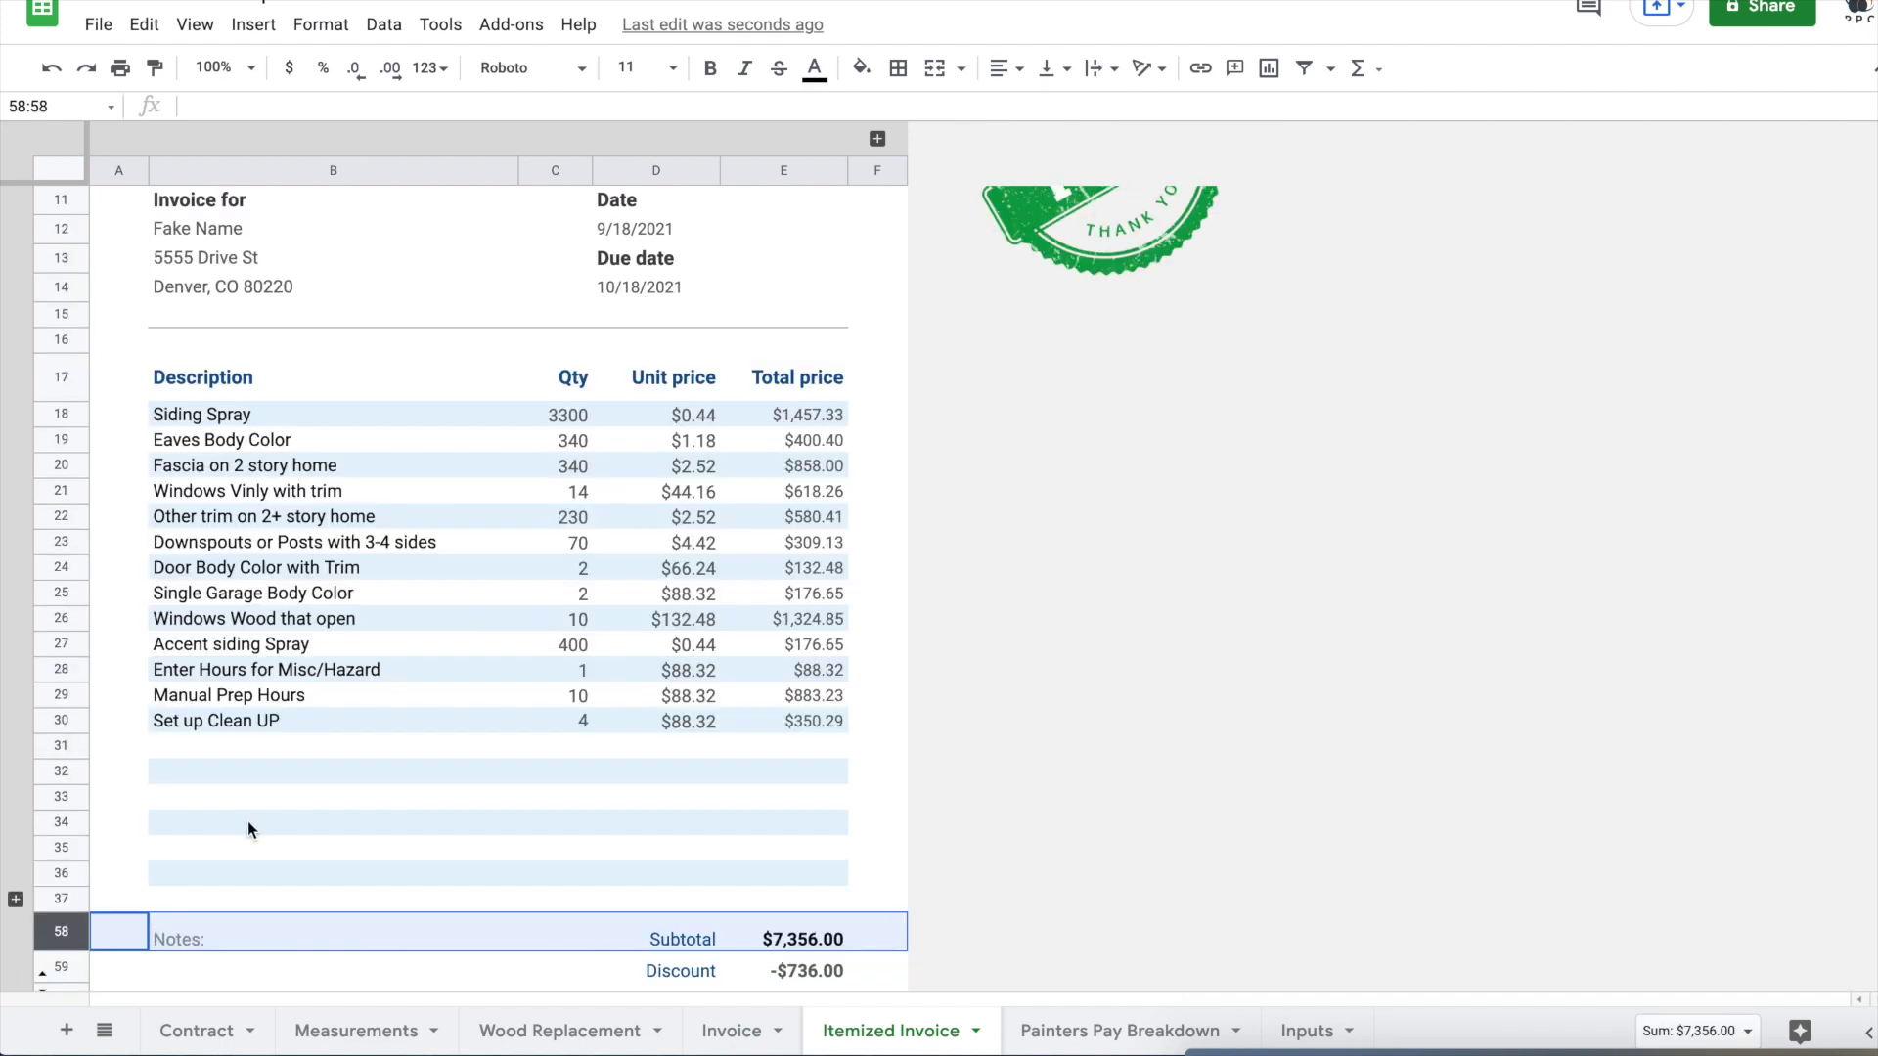
Step: Hide the empty rows 32–36 of the Itemized Invoice and check the shortened layout
{"action": "left_click", "coordinate": [57, 771]}
{"action": "left_click_drag", "start_coordinate": [56, 772], "coordinate": [60, 876]}
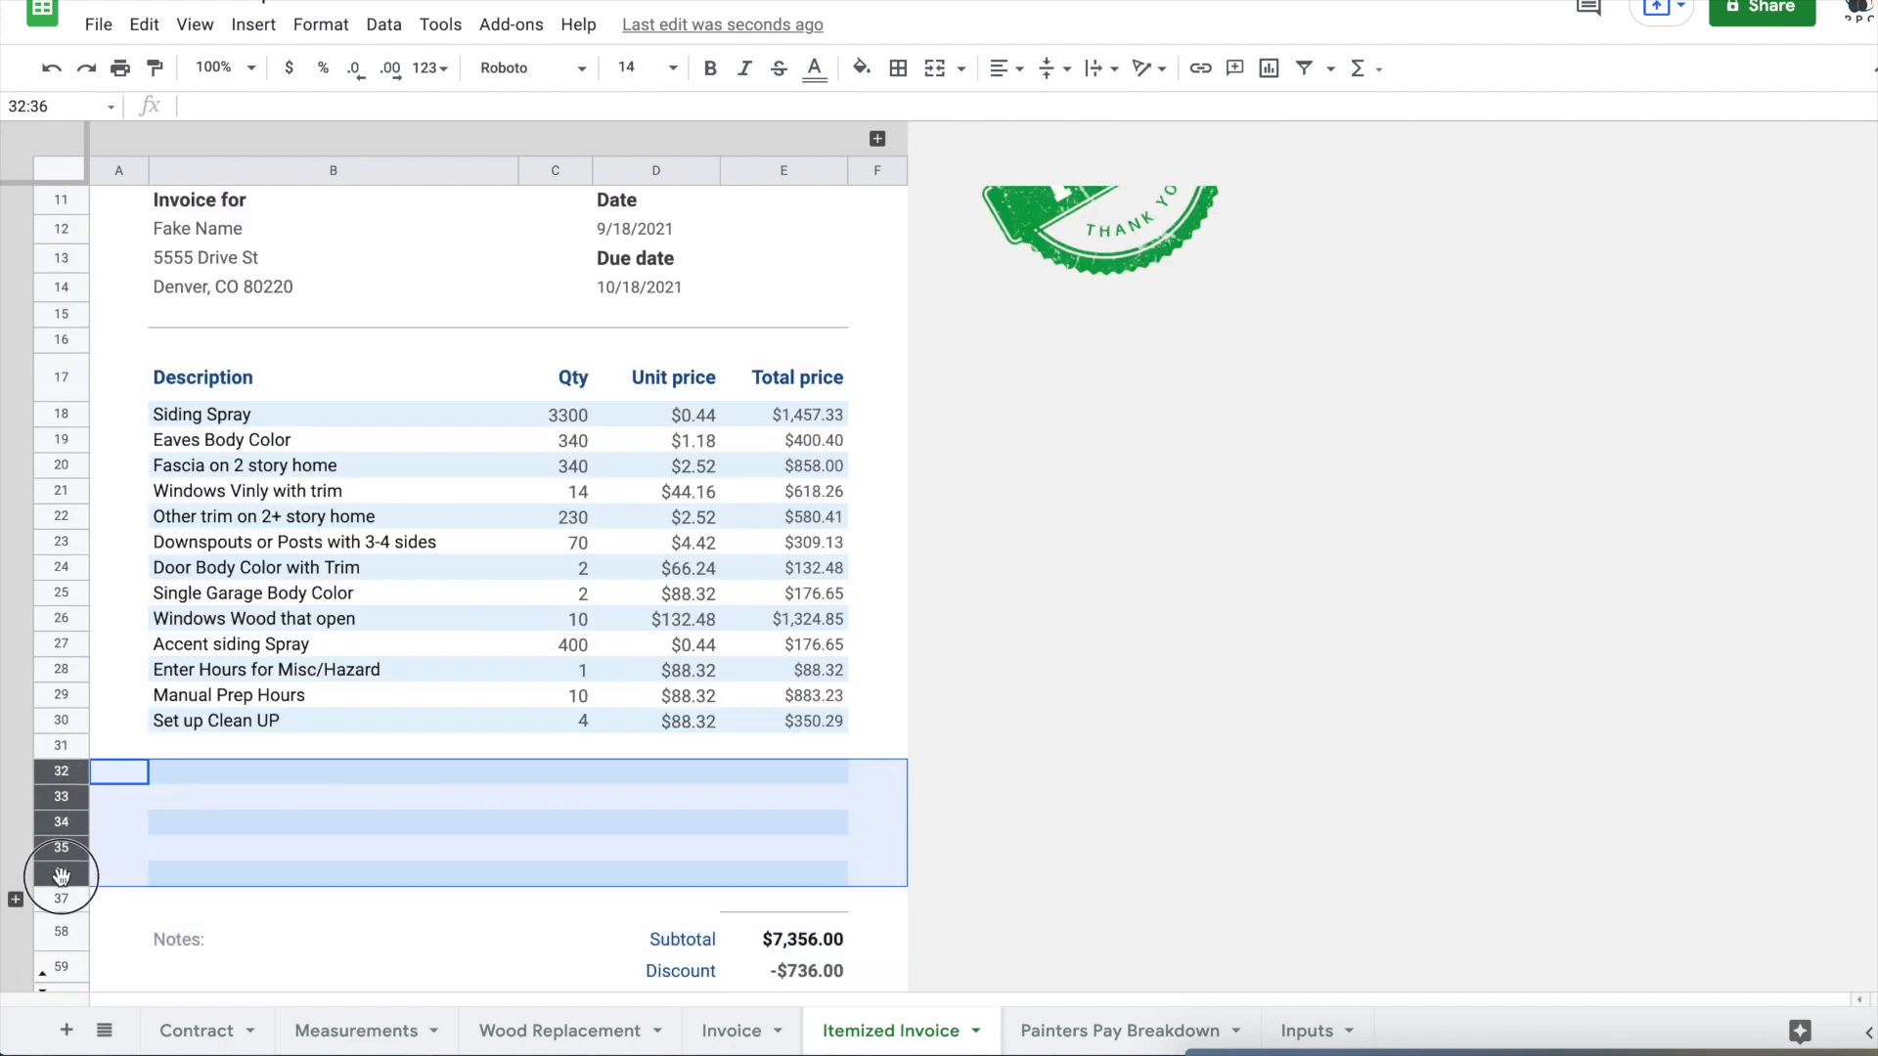
{"action": "right_click", "coordinate": [66, 774]}
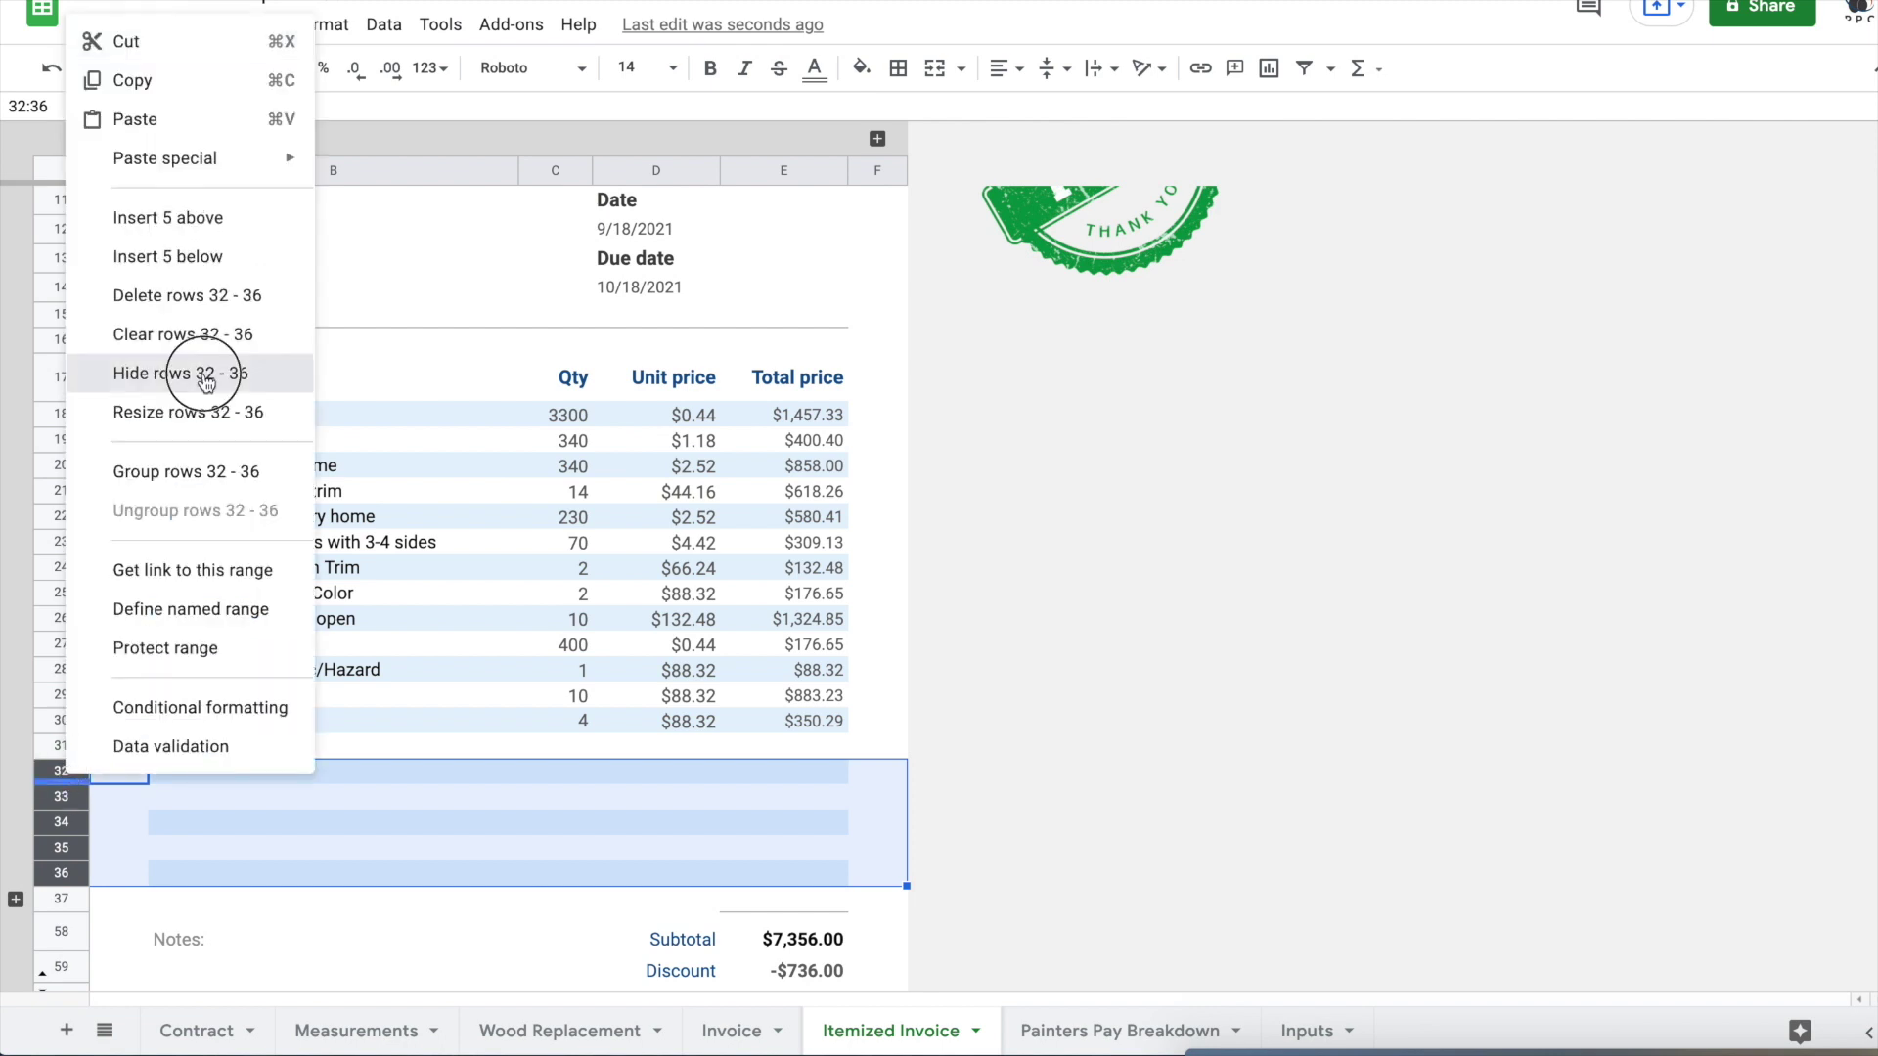
{"action": "left_click", "coordinate": [171, 373]}
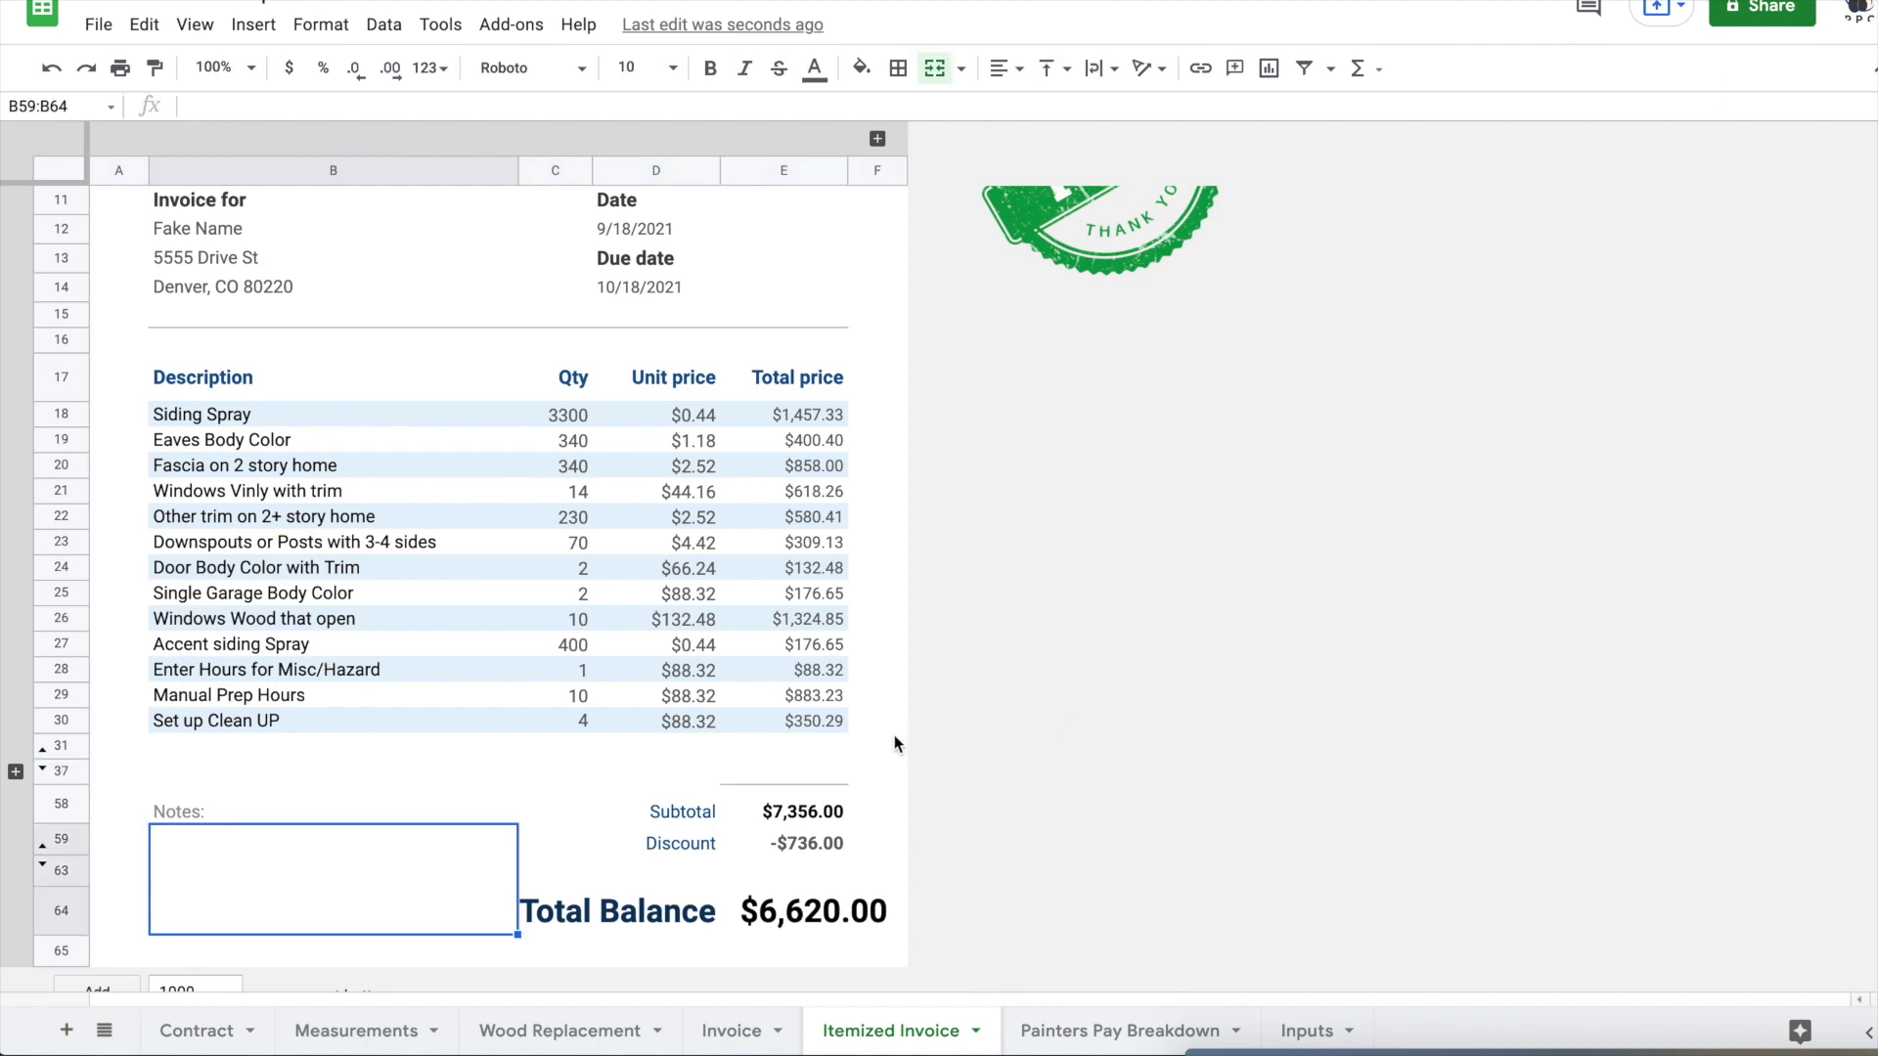
{"action": "scroll", "coordinate": [894, 743], "scroll_direction": "up", "scroll_amount": 3}
{"action": "scroll", "coordinate": [894, 735], "scroll_direction": "down", "scroll_amount": 3}
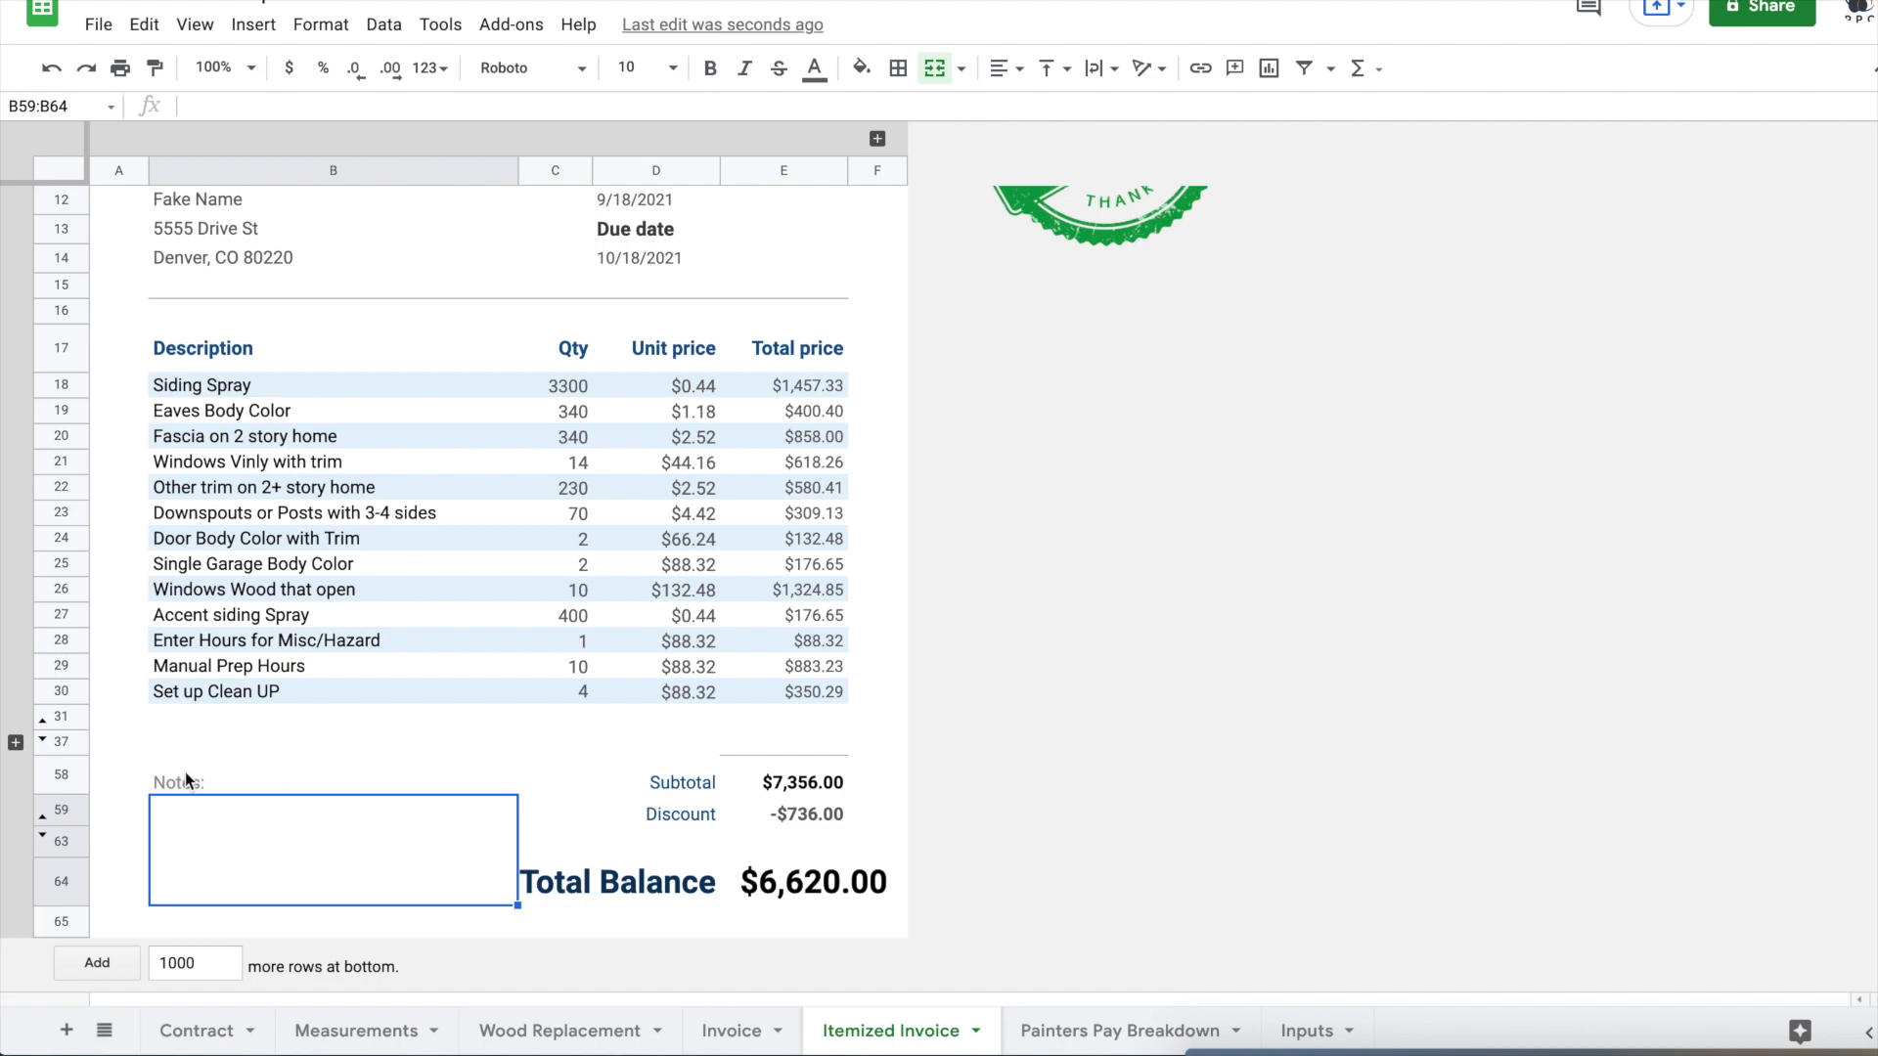
Step: Unhide rows 32–36 of the Itemized Invoice
{"action": "left_click", "coordinate": [43, 729]}
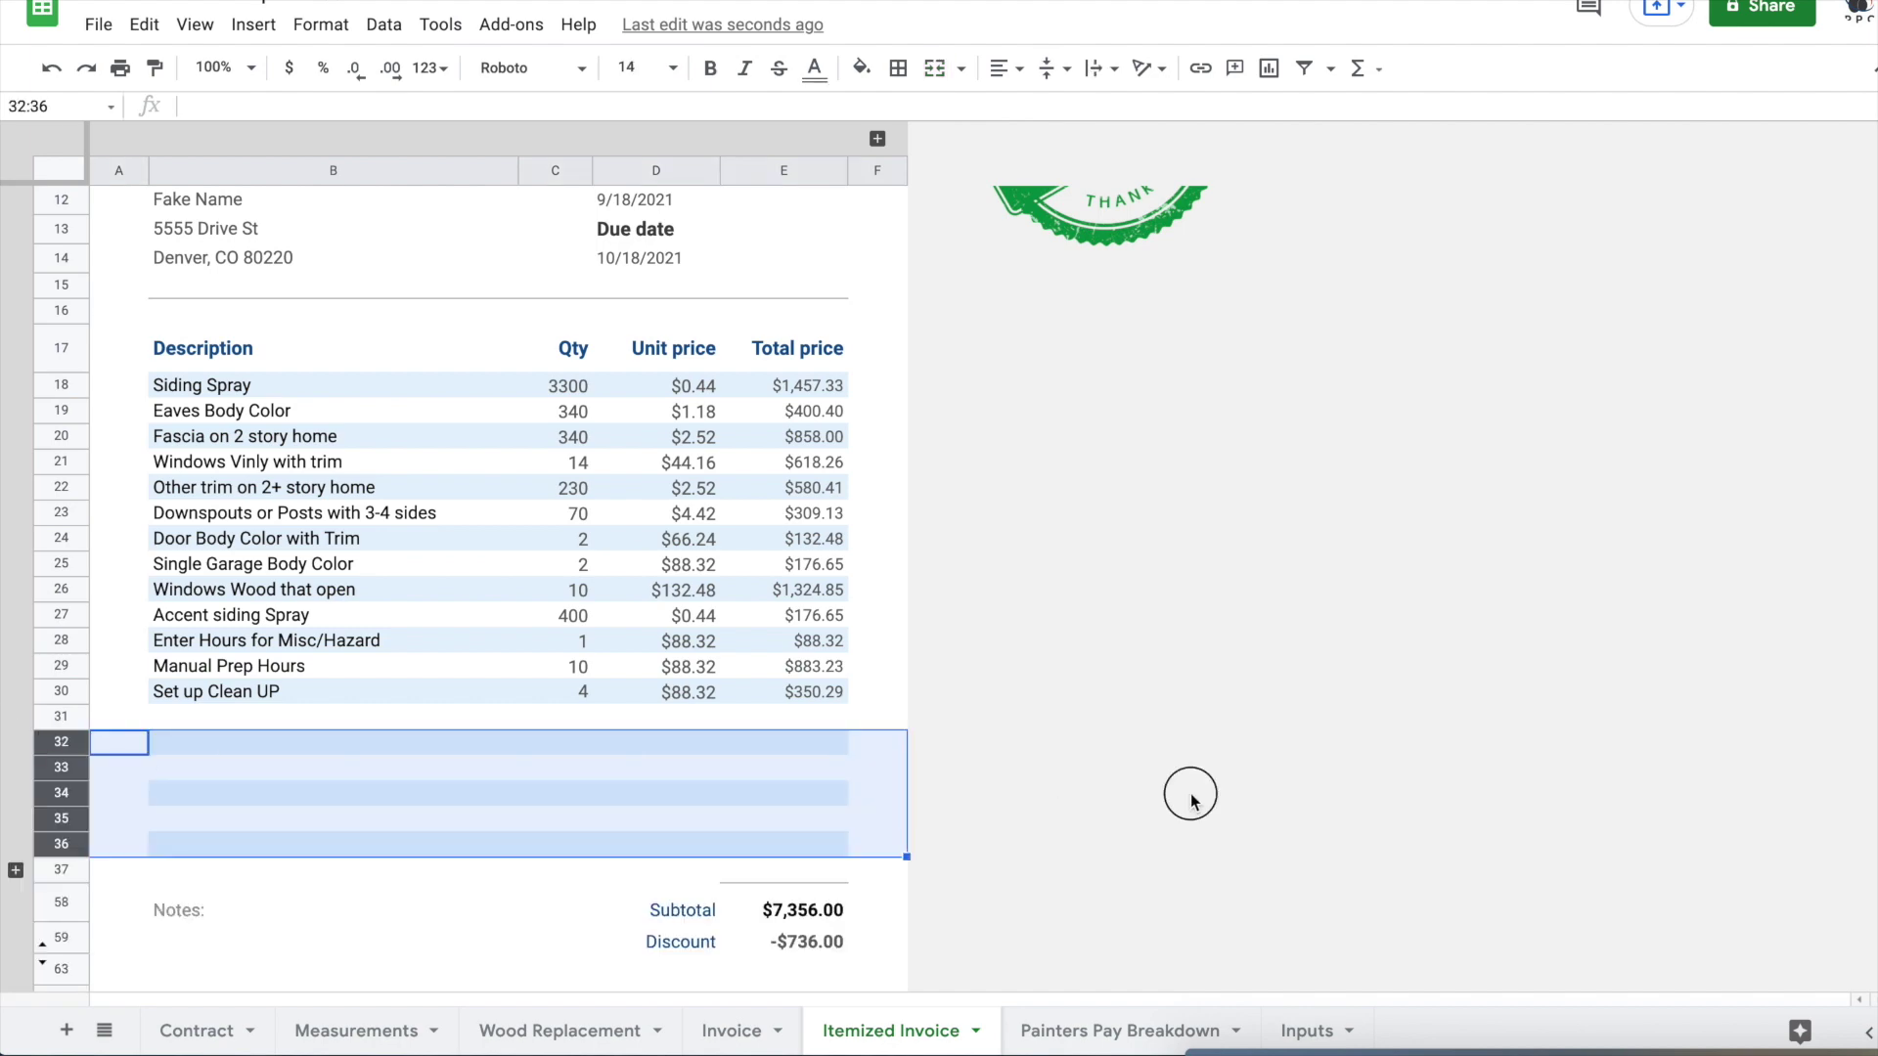
{"action": "left_click", "coordinate": [1060, 798]}
{"action": "scroll", "coordinate": [1059, 798], "scroll_direction": "down", "scroll_amount": 3}
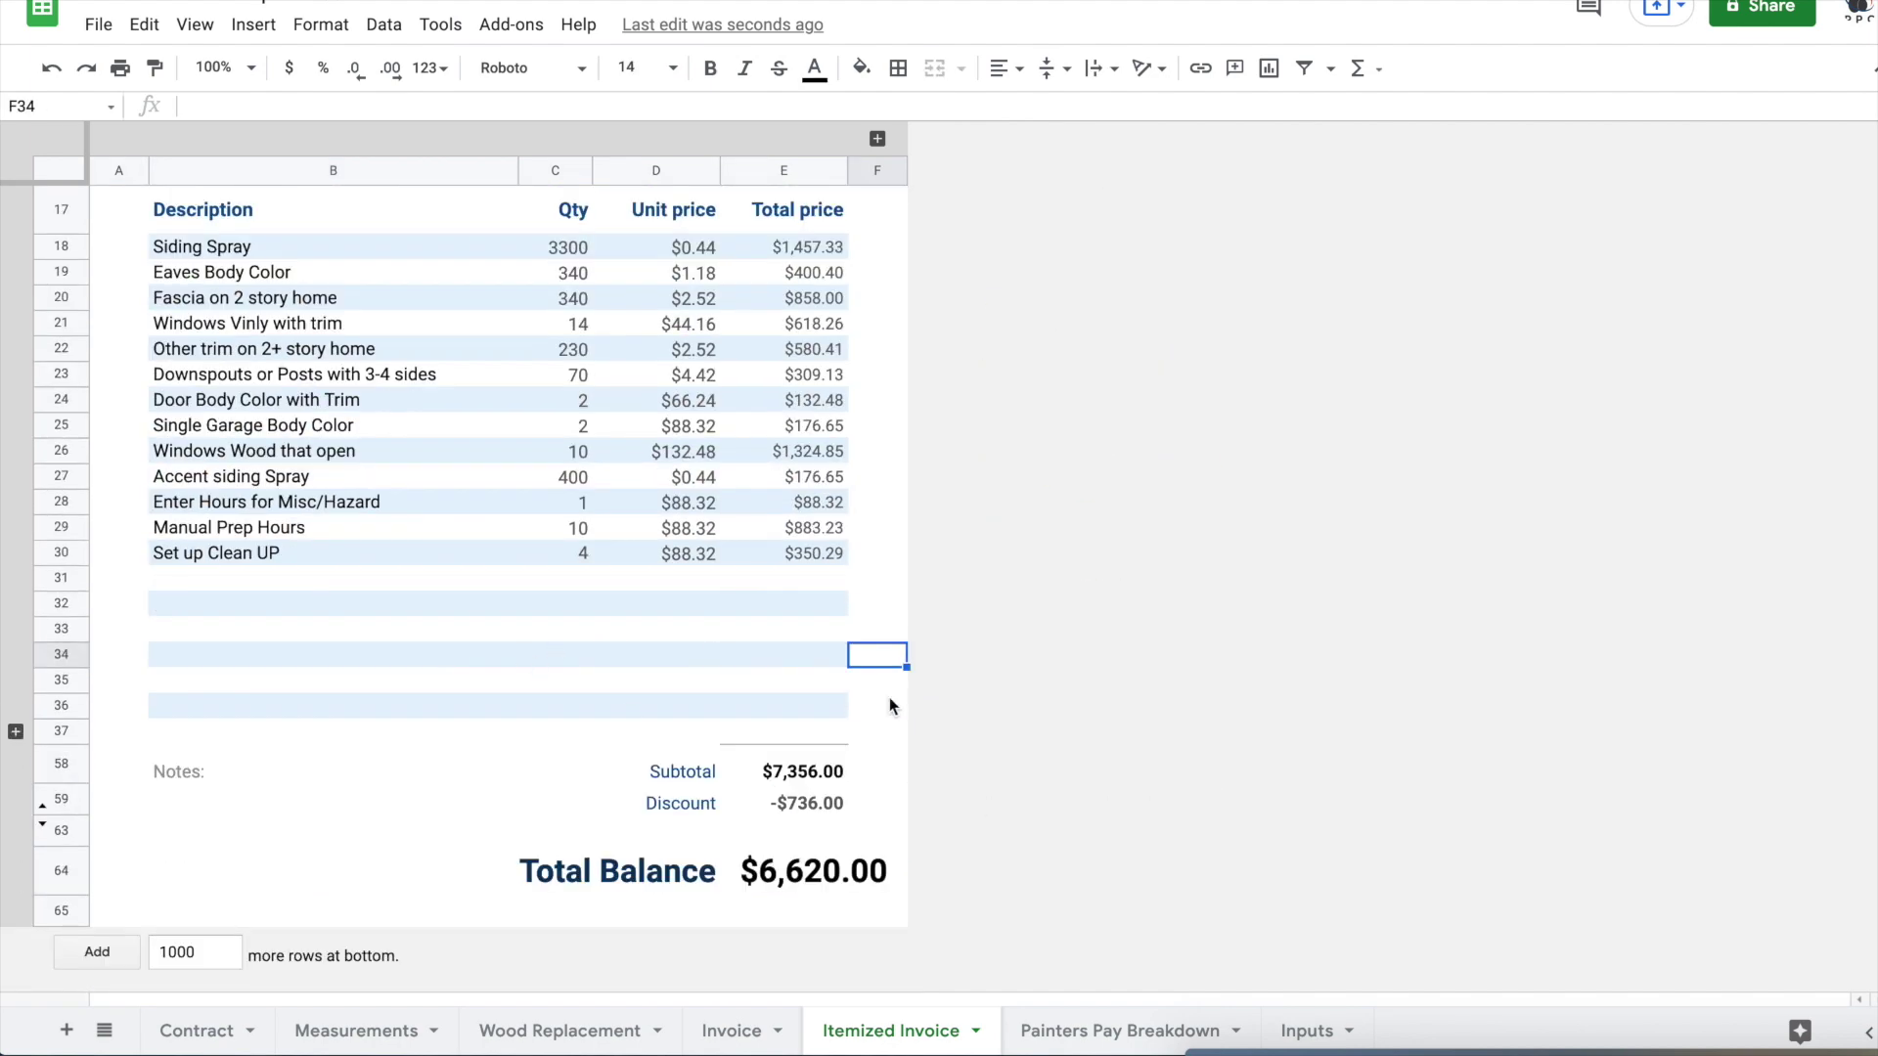
Step: Move the green "PAID" stamp image onto the Itemized Invoice, over the area around the Description header
{"action": "scroll", "coordinate": [1102, 778], "scroll_direction": "up", "scroll_amount": 5}
{"action": "left_click", "coordinate": [1095, 452]}
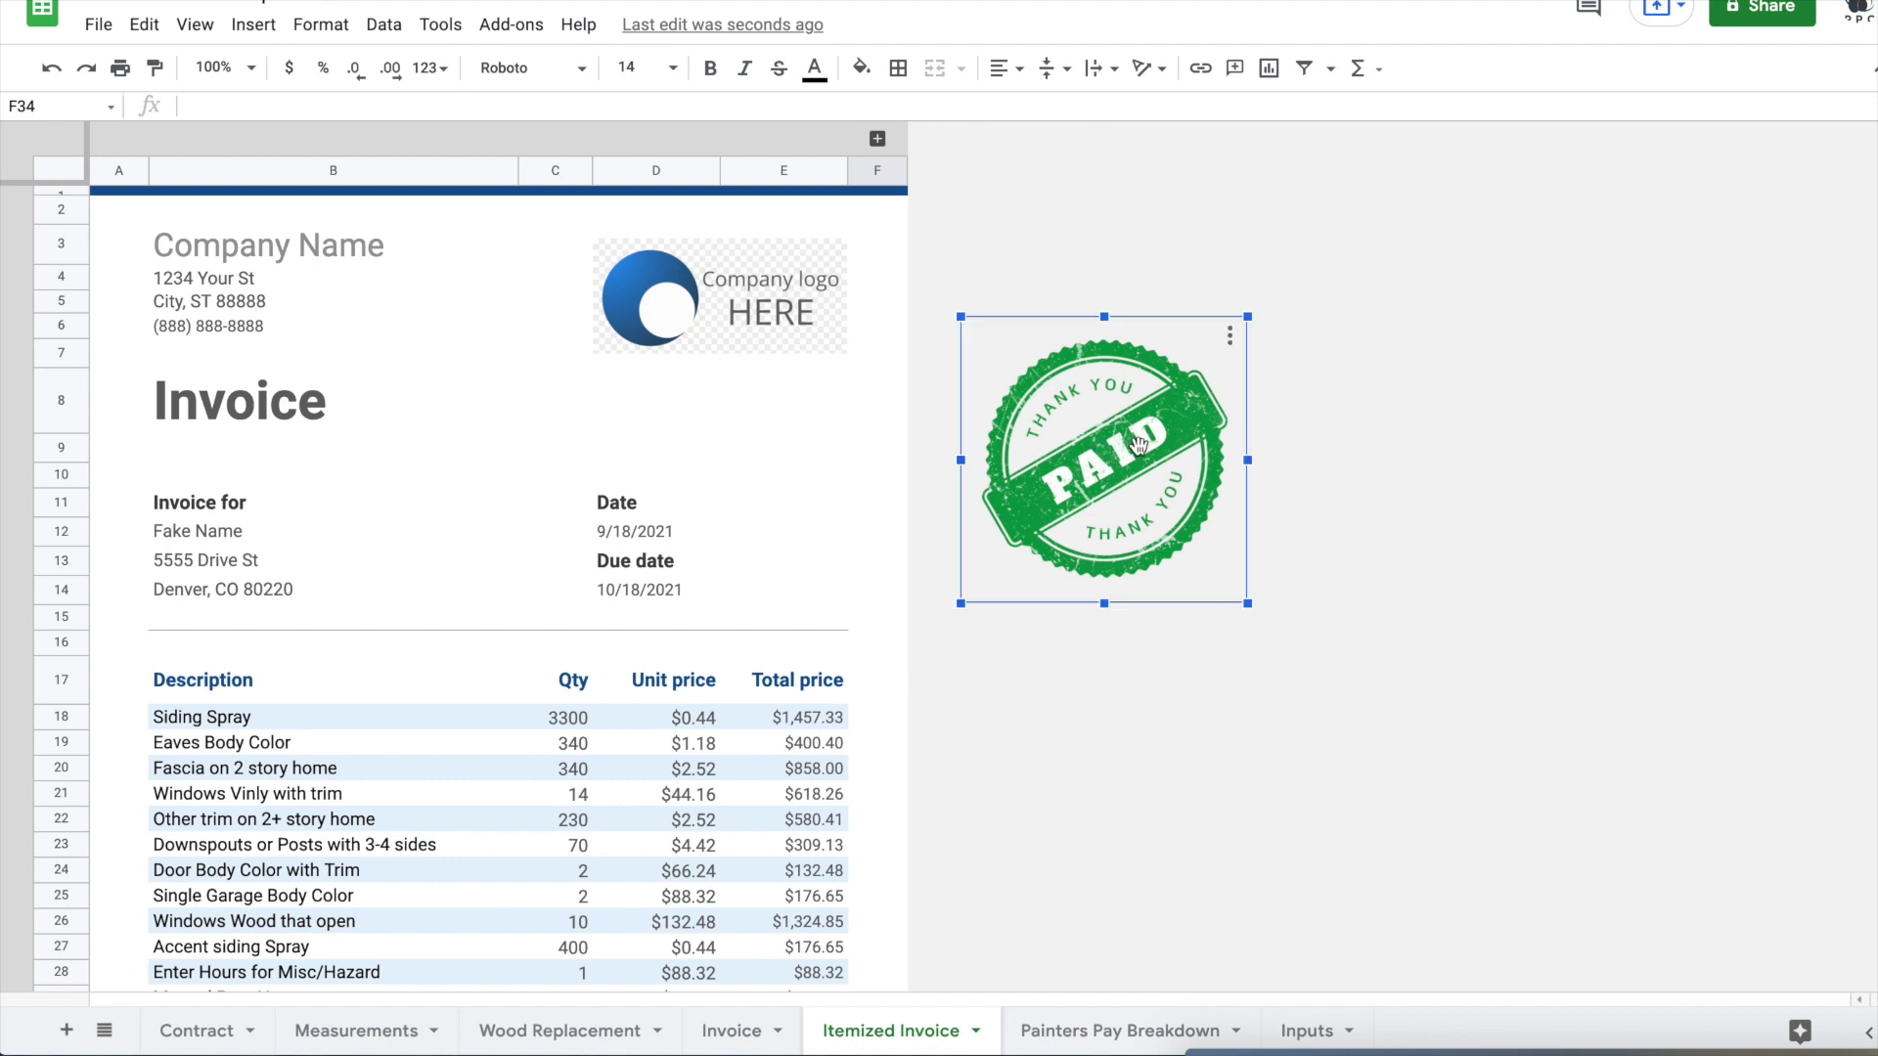
{"action": "left_click_drag", "start_coordinate": [1140, 446], "coordinate": [446, 654]}
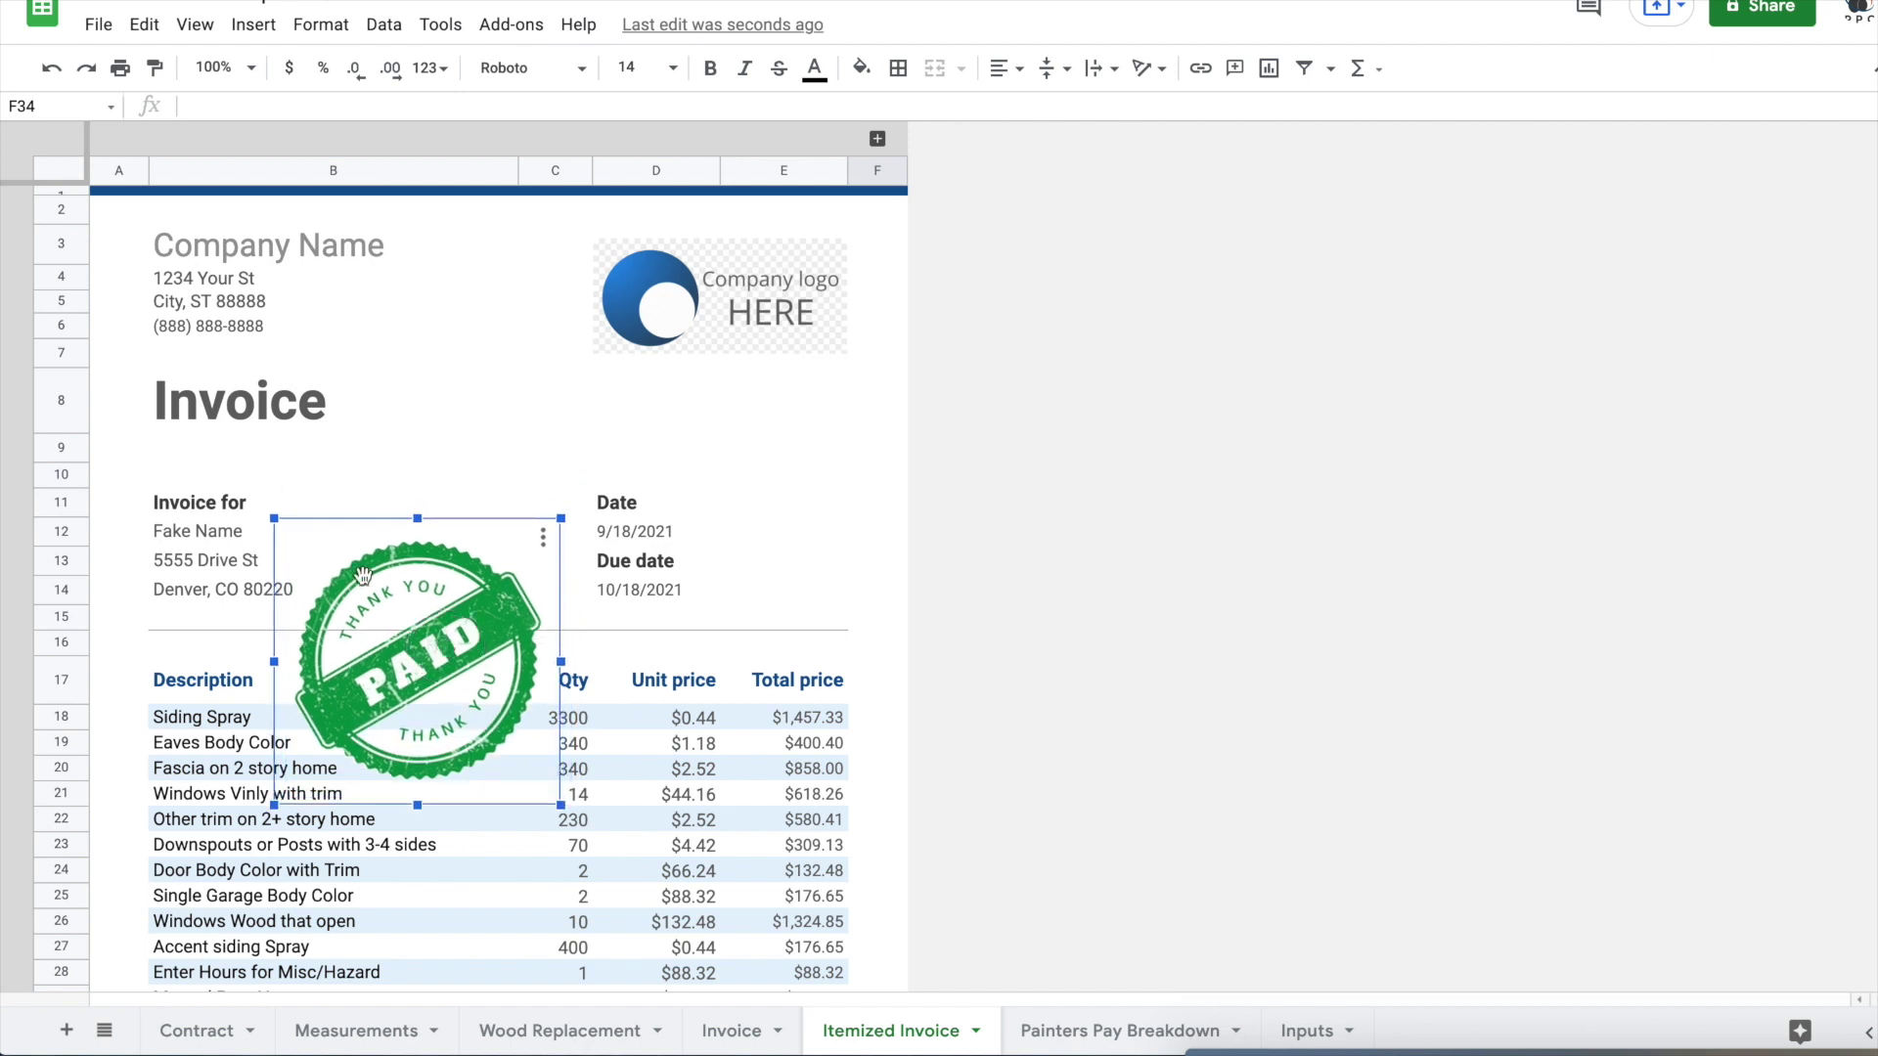
Step: Start a PDF document download of the Itemized Invoice with the paid stamp on it
{"action": "left_click", "coordinate": [98, 25]}
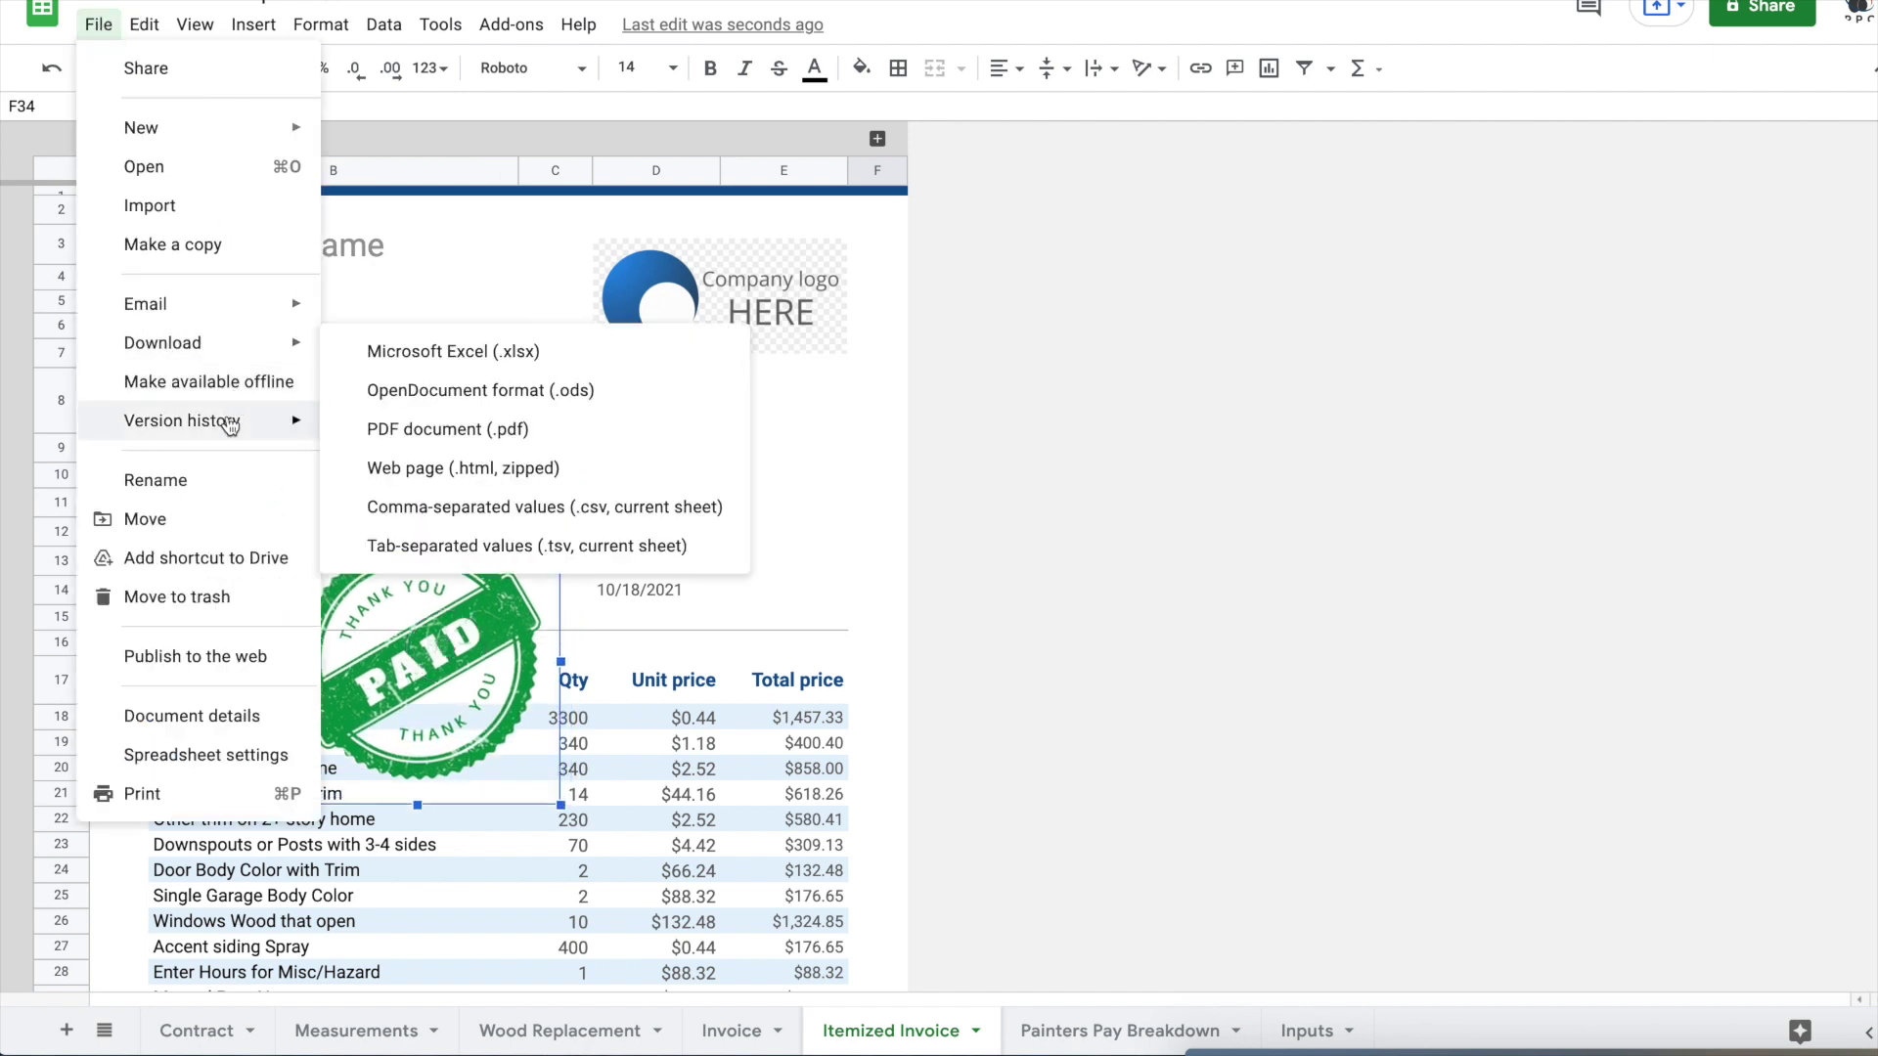
{"action": "left_click", "coordinate": [431, 428]}
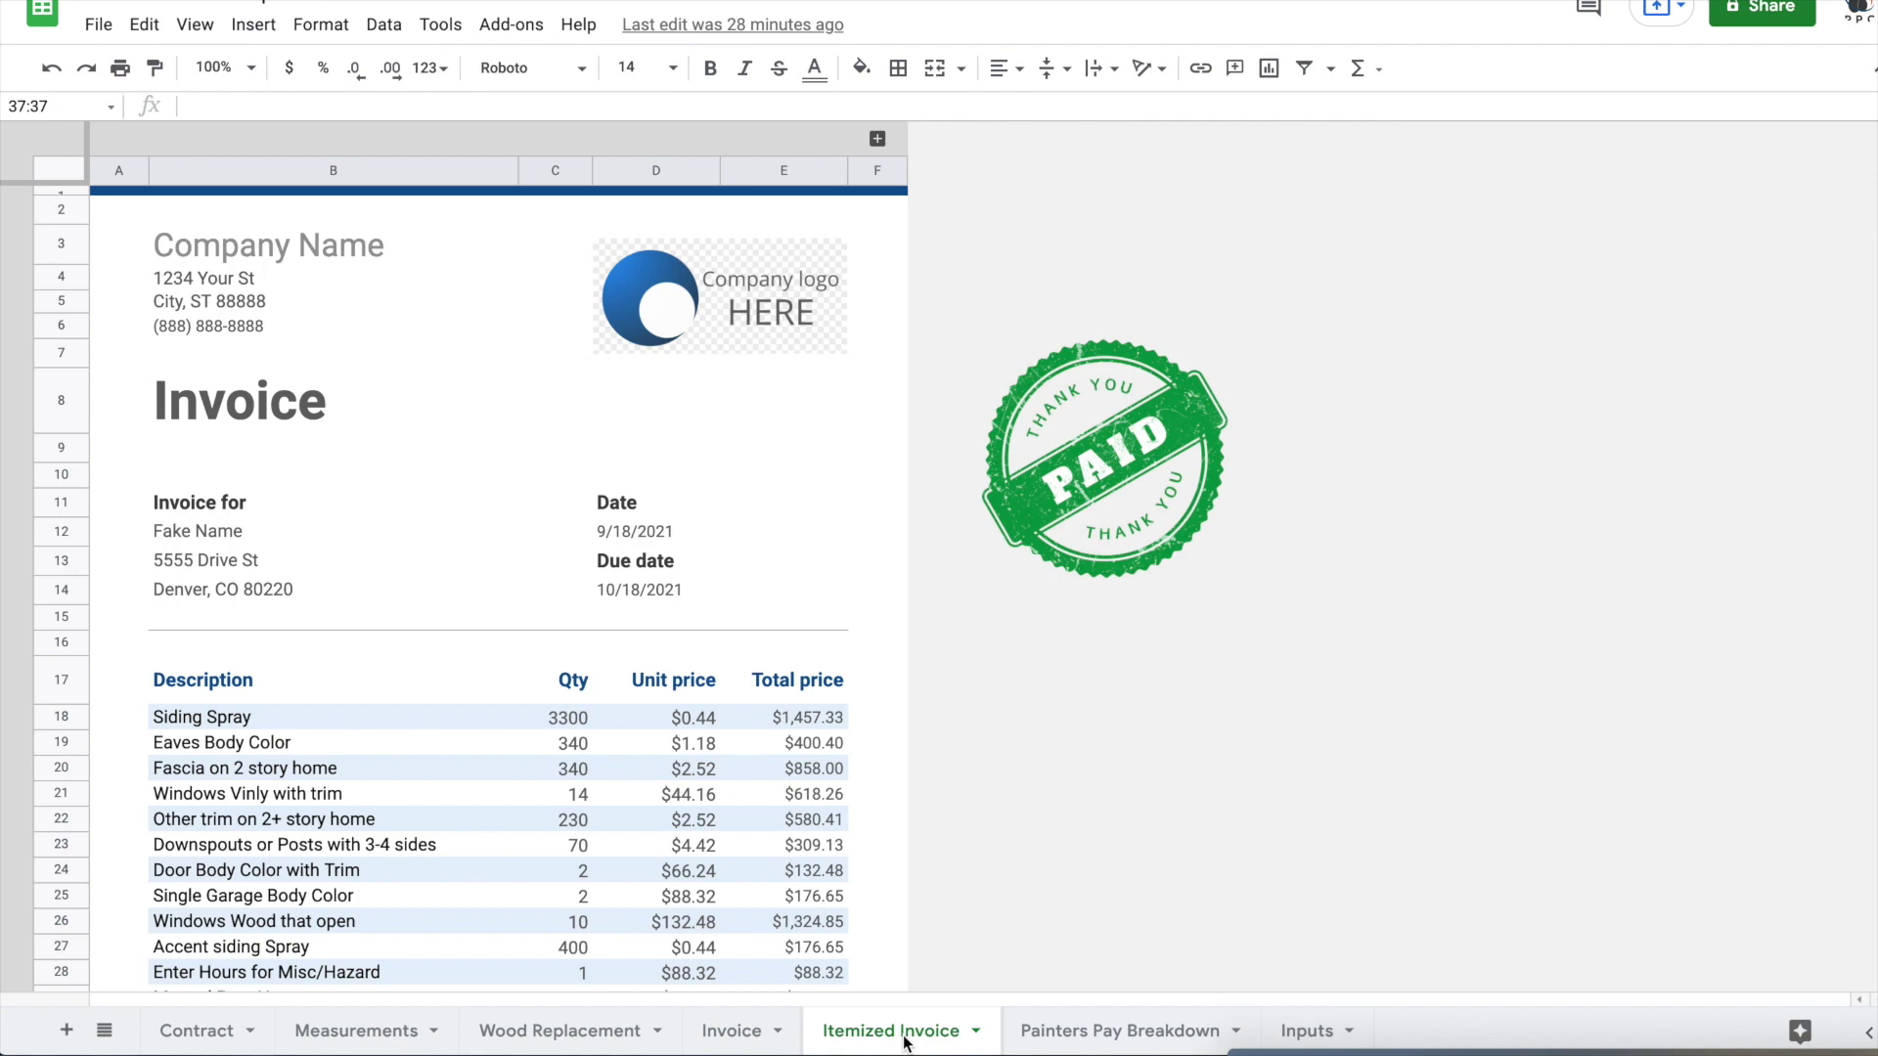
Step: Look through the Contract sheet, from the customer details and contracted services to the option totals, payment terms and signature boxes
{"action": "left_click", "coordinate": [195, 1031]}
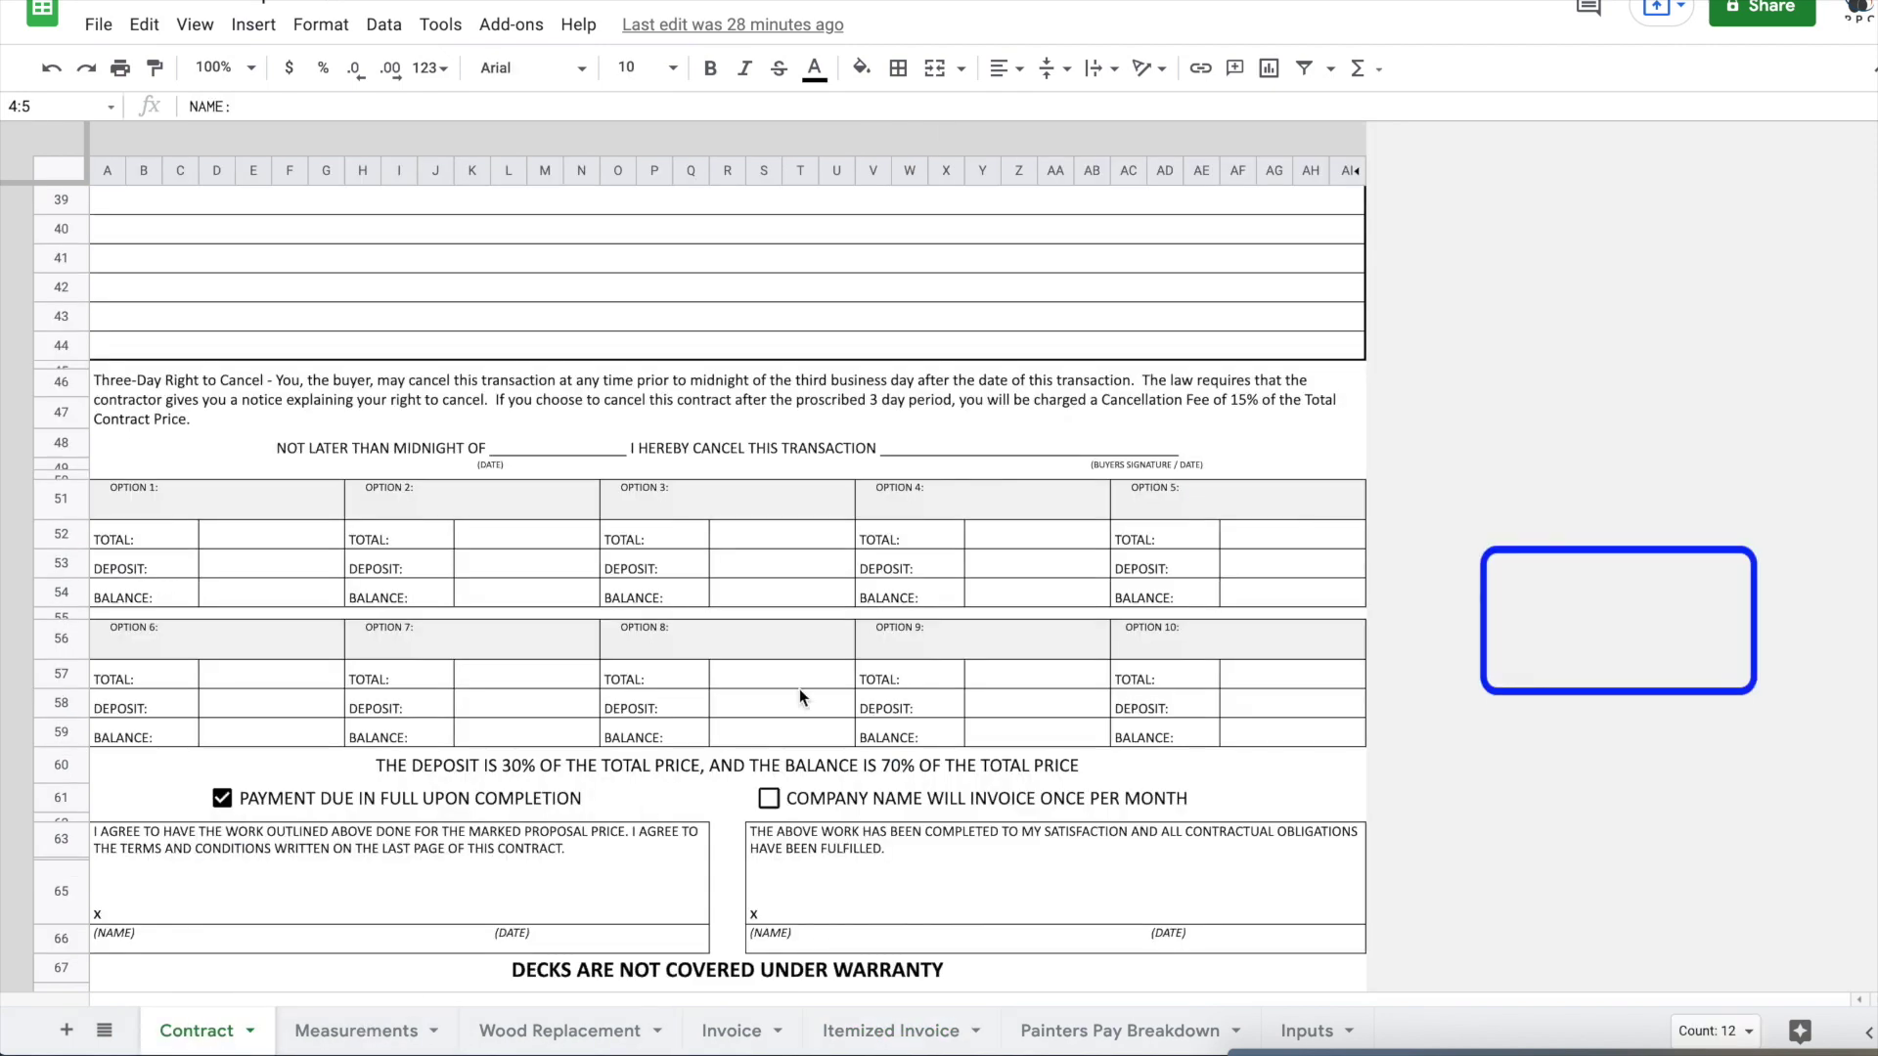
{"action": "scroll", "coordinate": [800, 689], "scroll_direction": "up", "scroll_amount": 10}
{"action": "scroll", "coordinate": [800, 689], "scroll_direction": "up", "scroll_amount": 1}
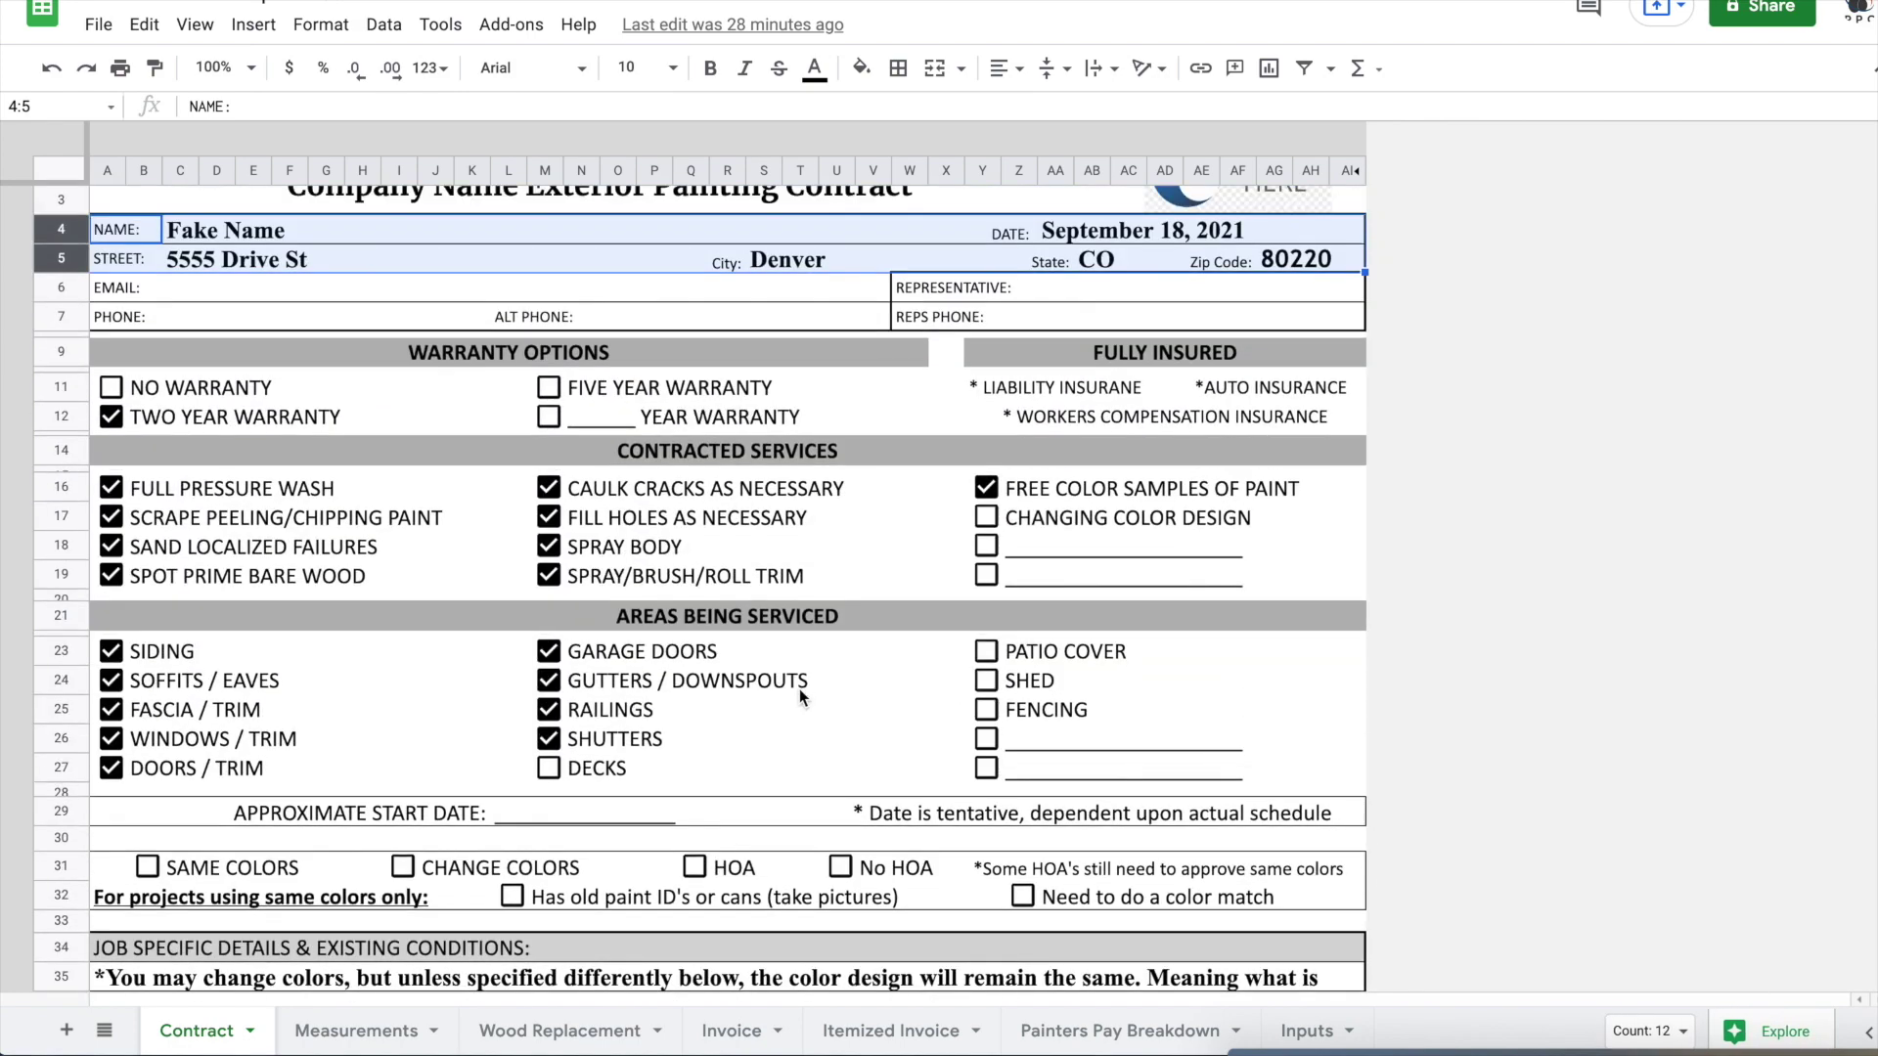
{"action": "scroll", "coordinate": [800, 688], "scroll_direction": "down", "scroll_amount": 8}
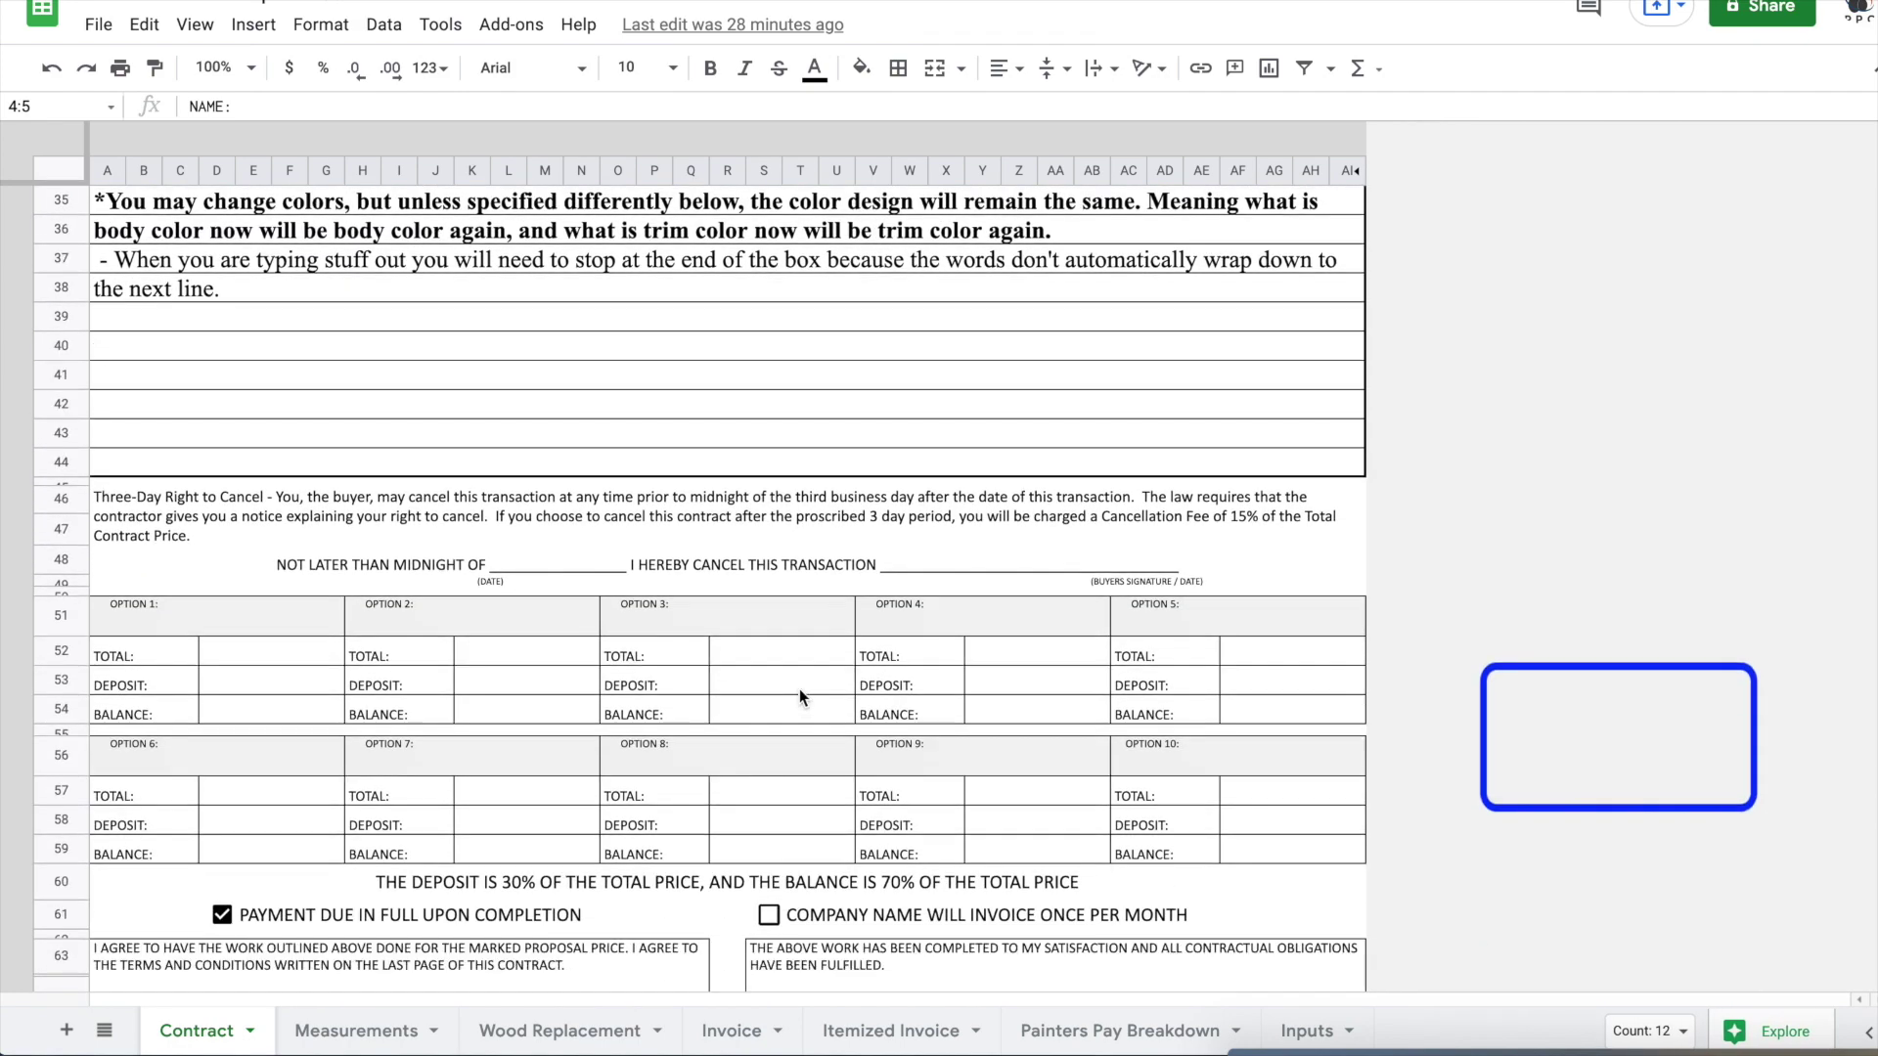
{"action": "scroll", "coordinate": [800, 688], "scroll_direction": "down", "scroll_amount": 1}
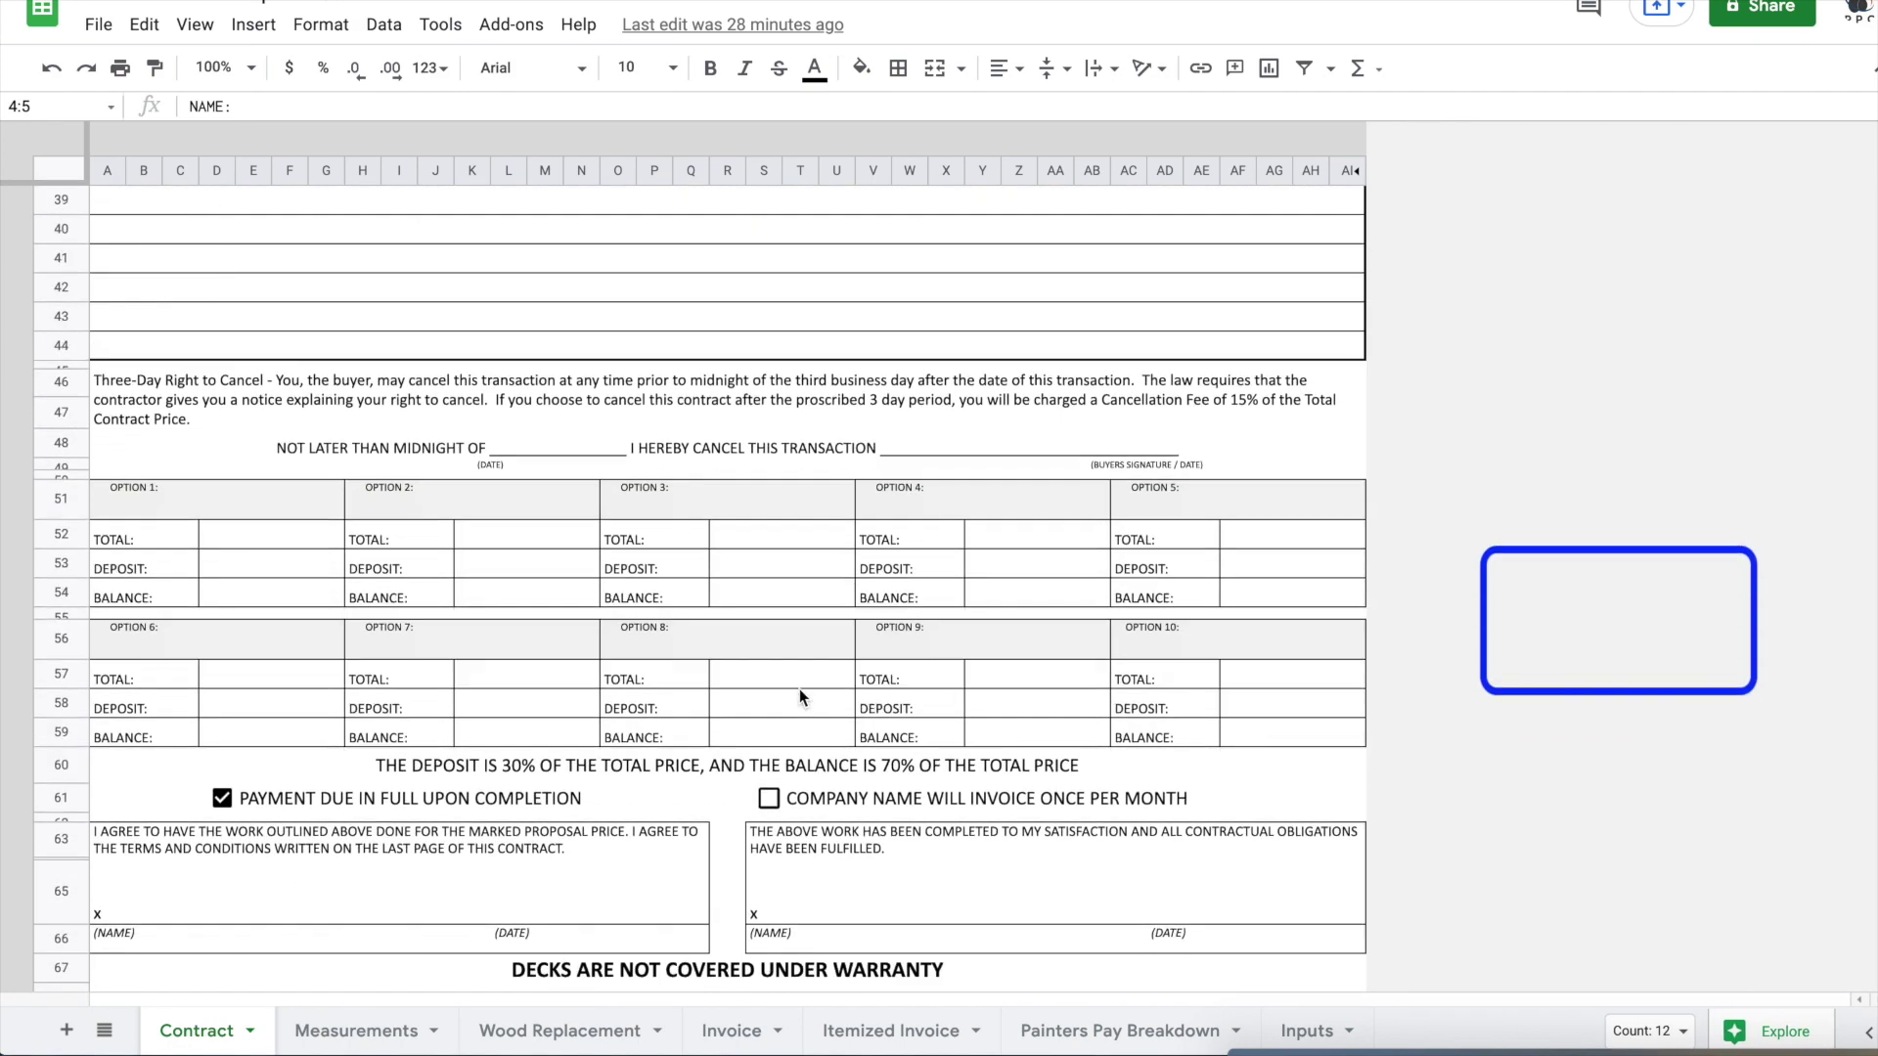
Step: On the Invoice sheet, add the heading "Invoice #" in cell E11 and enter 1025 below it in E12
{"action": "left_click", "coordinate": [741, 1039]}
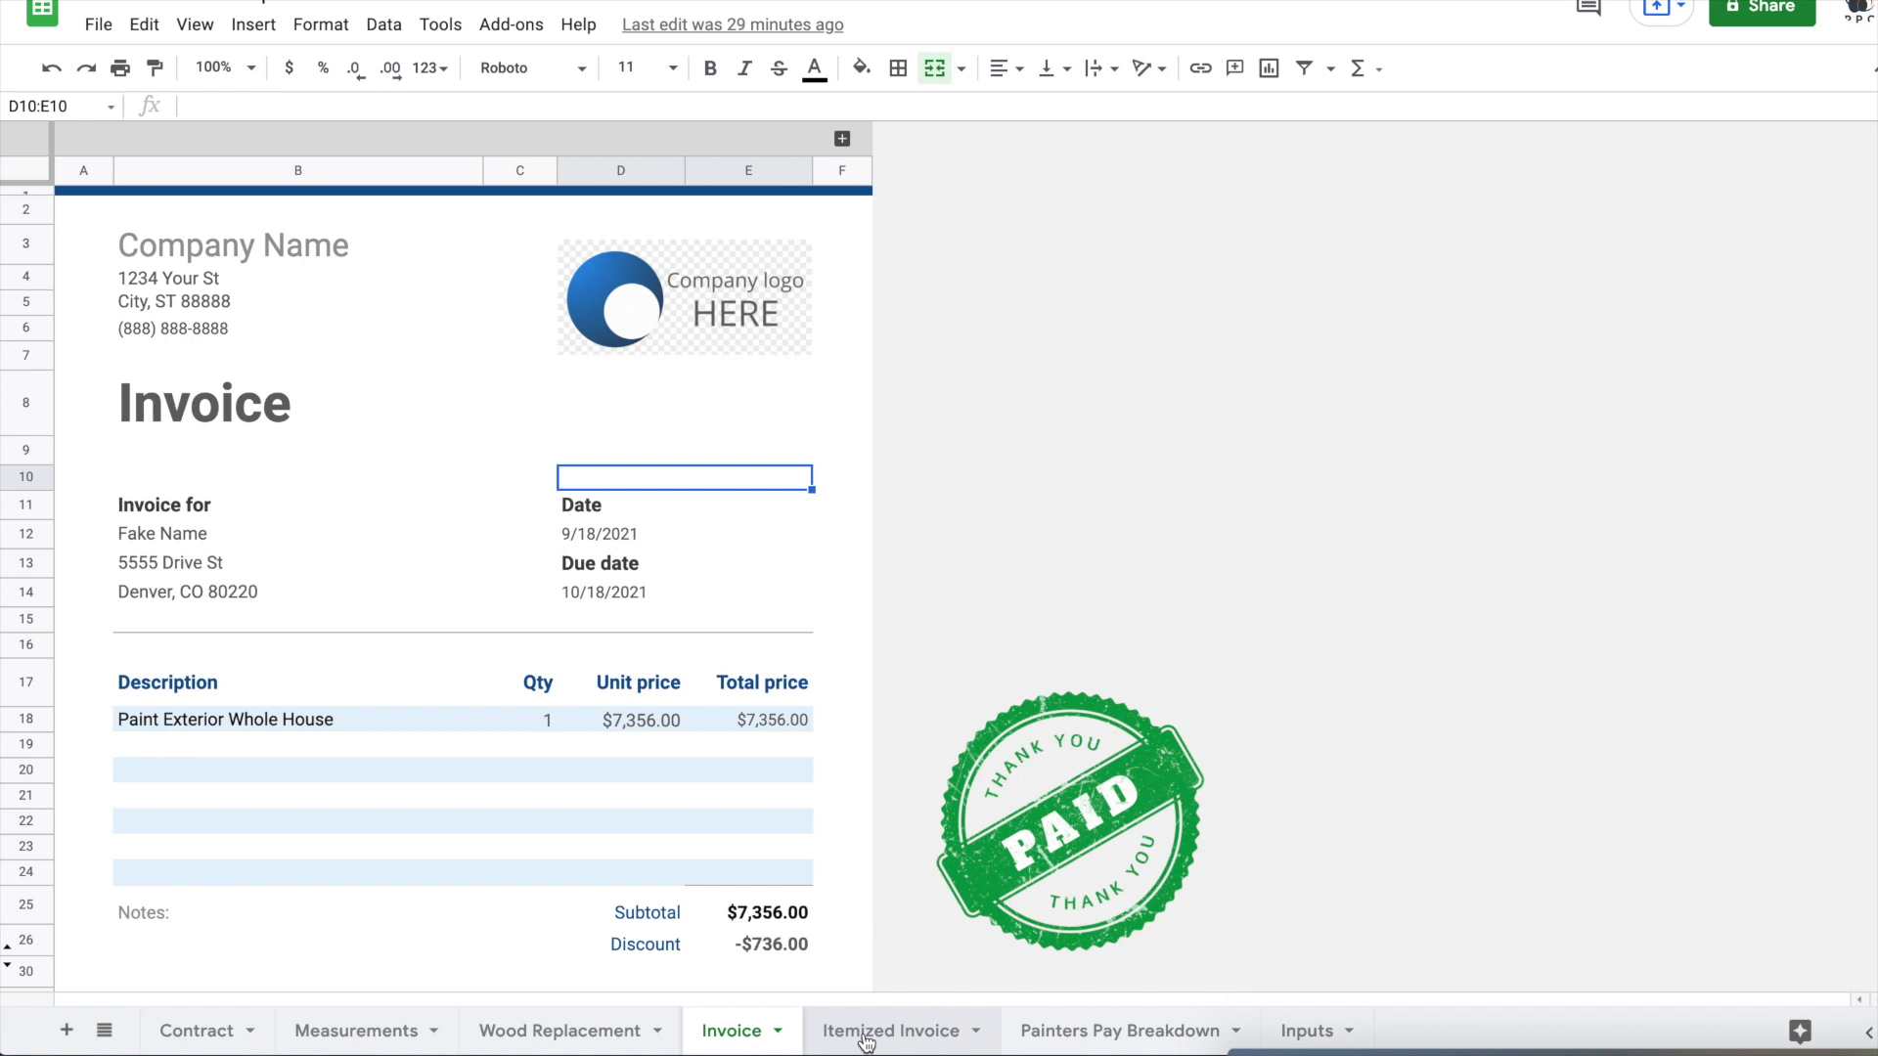
{"action": "left_click", "coordinate": [784, 511]}
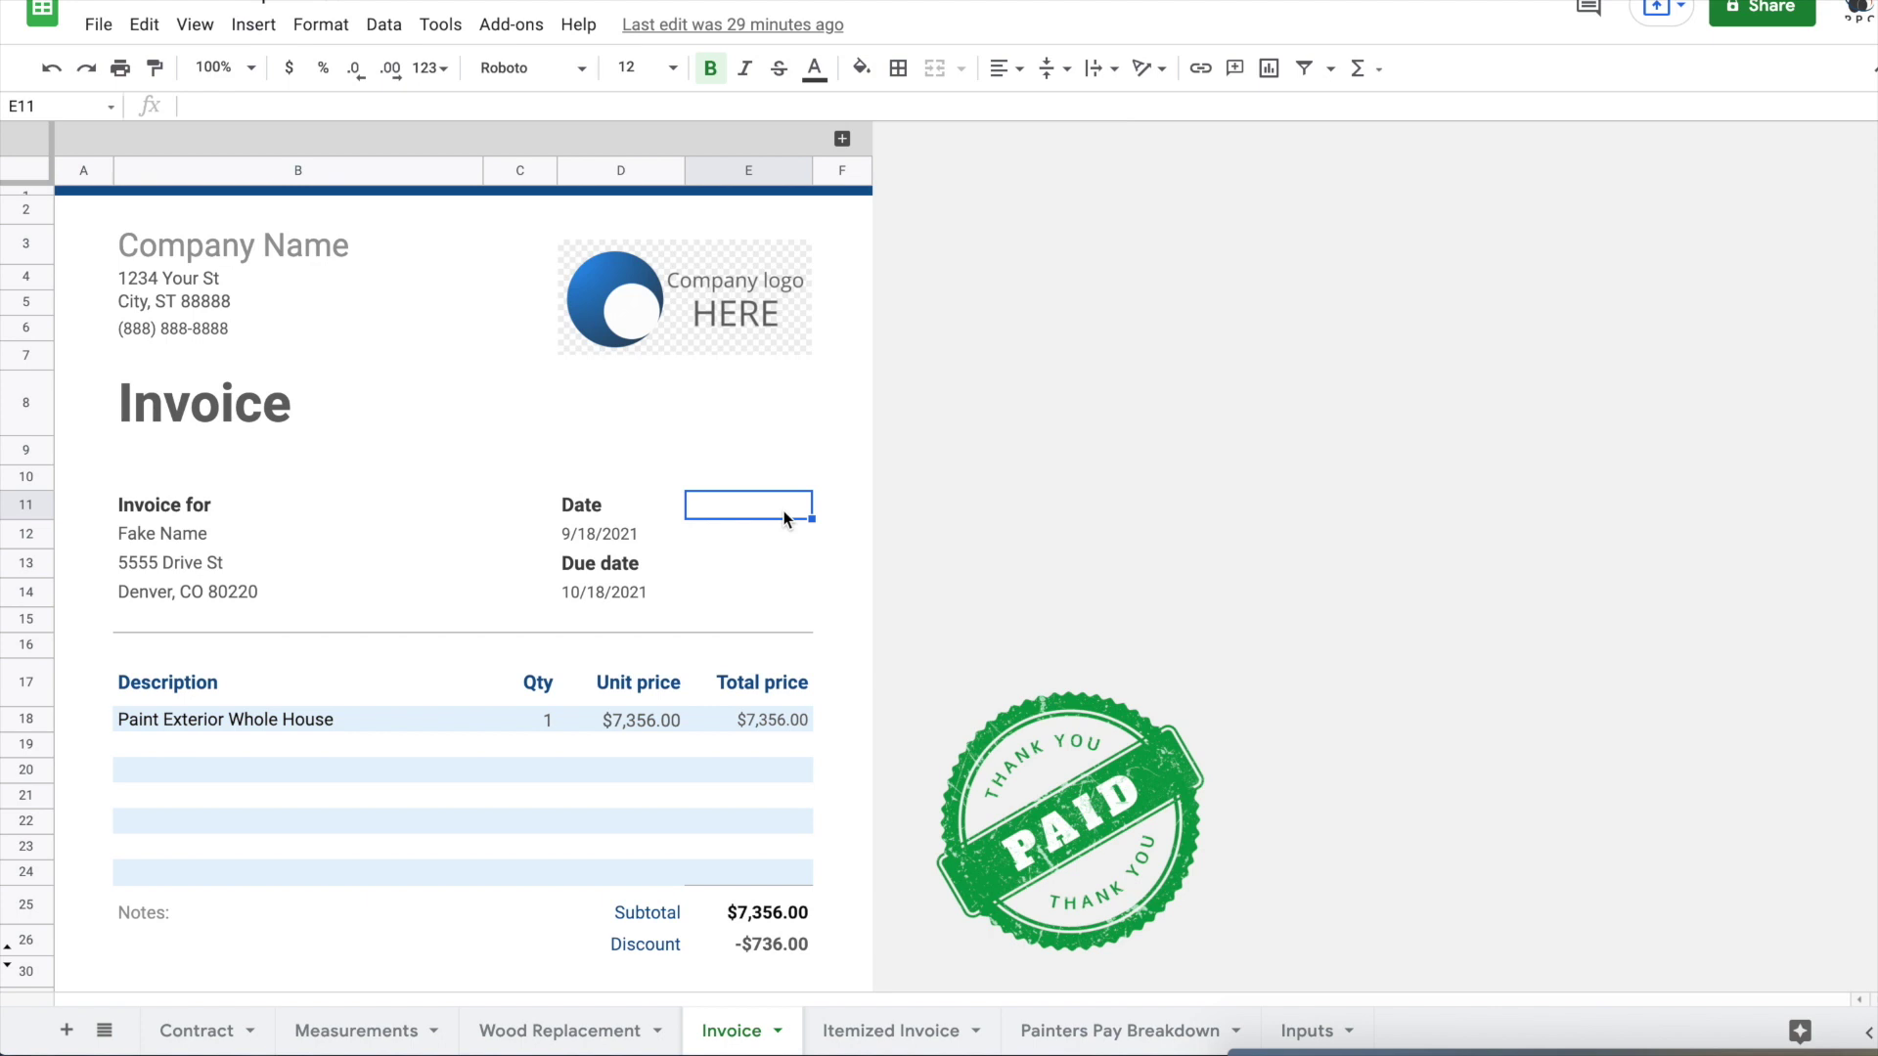
{"action": "type", "text": "Invoice #"}
{"action": "key", "text": "Return"}
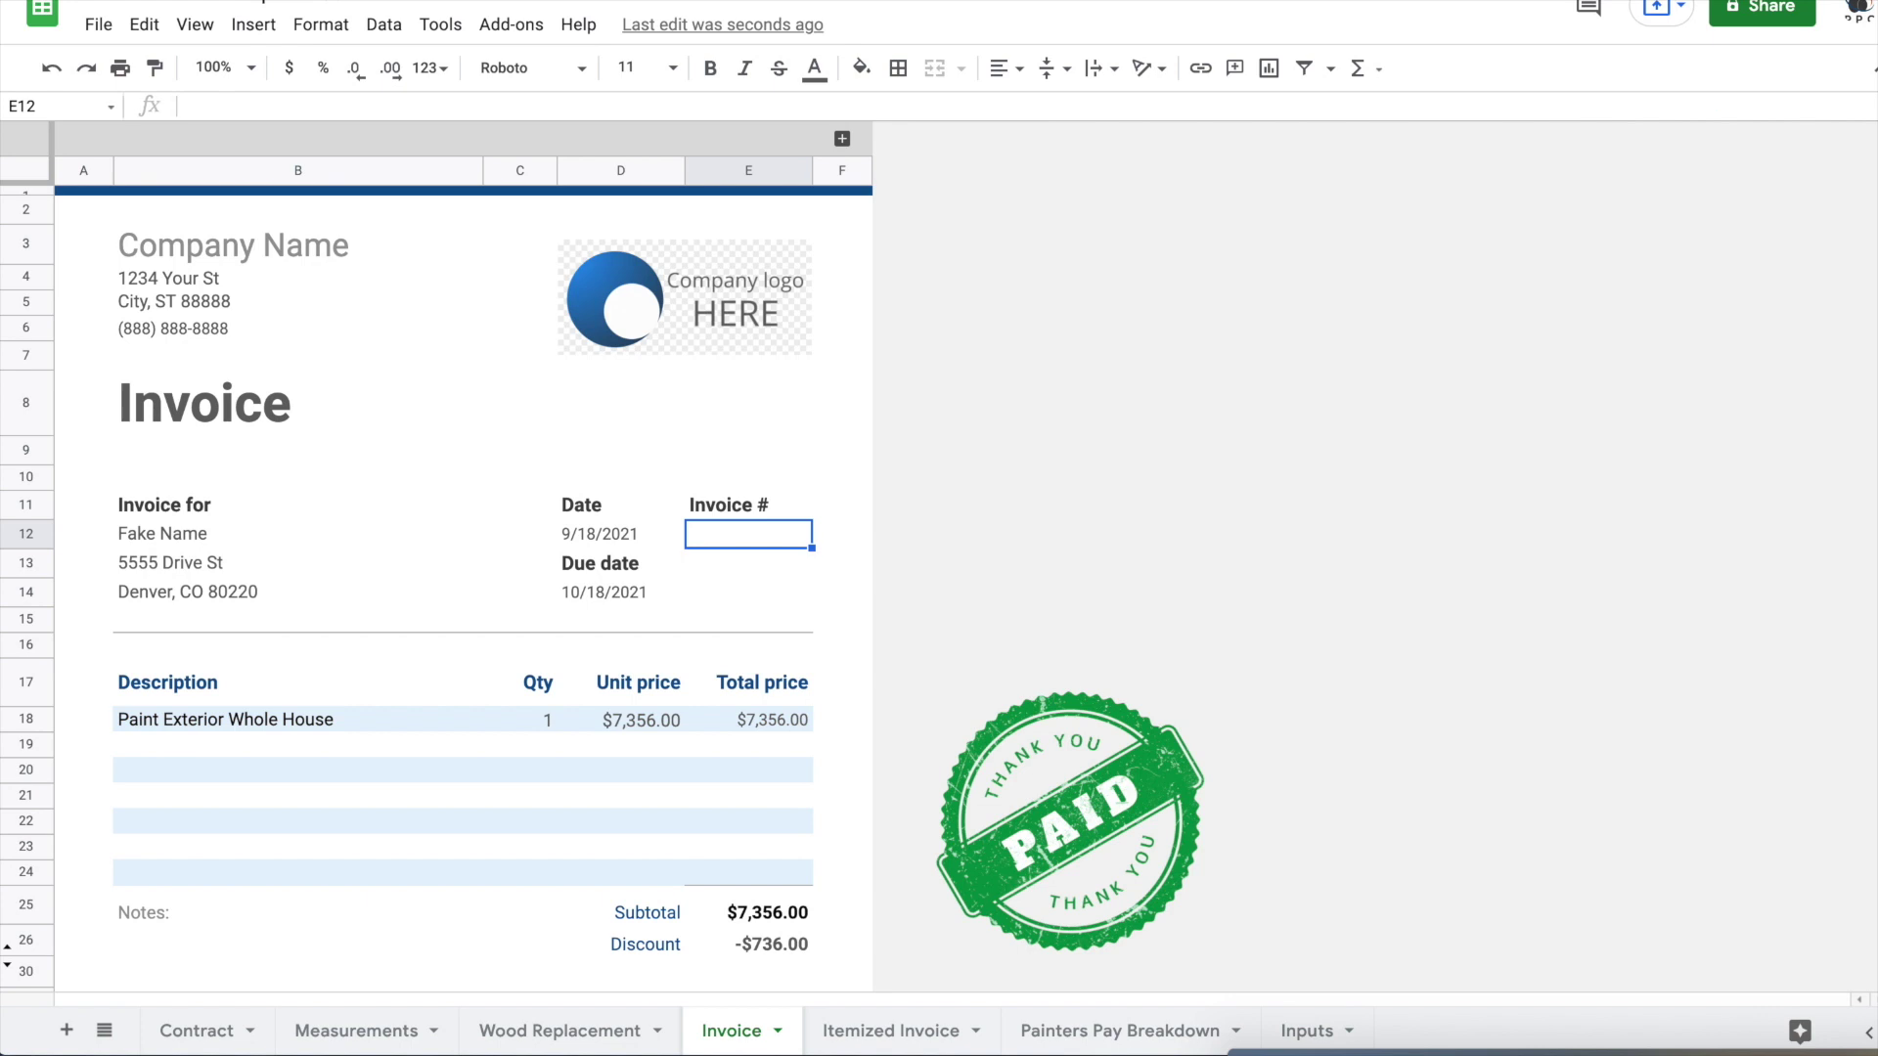
{"action": "type", "text": "1025"}
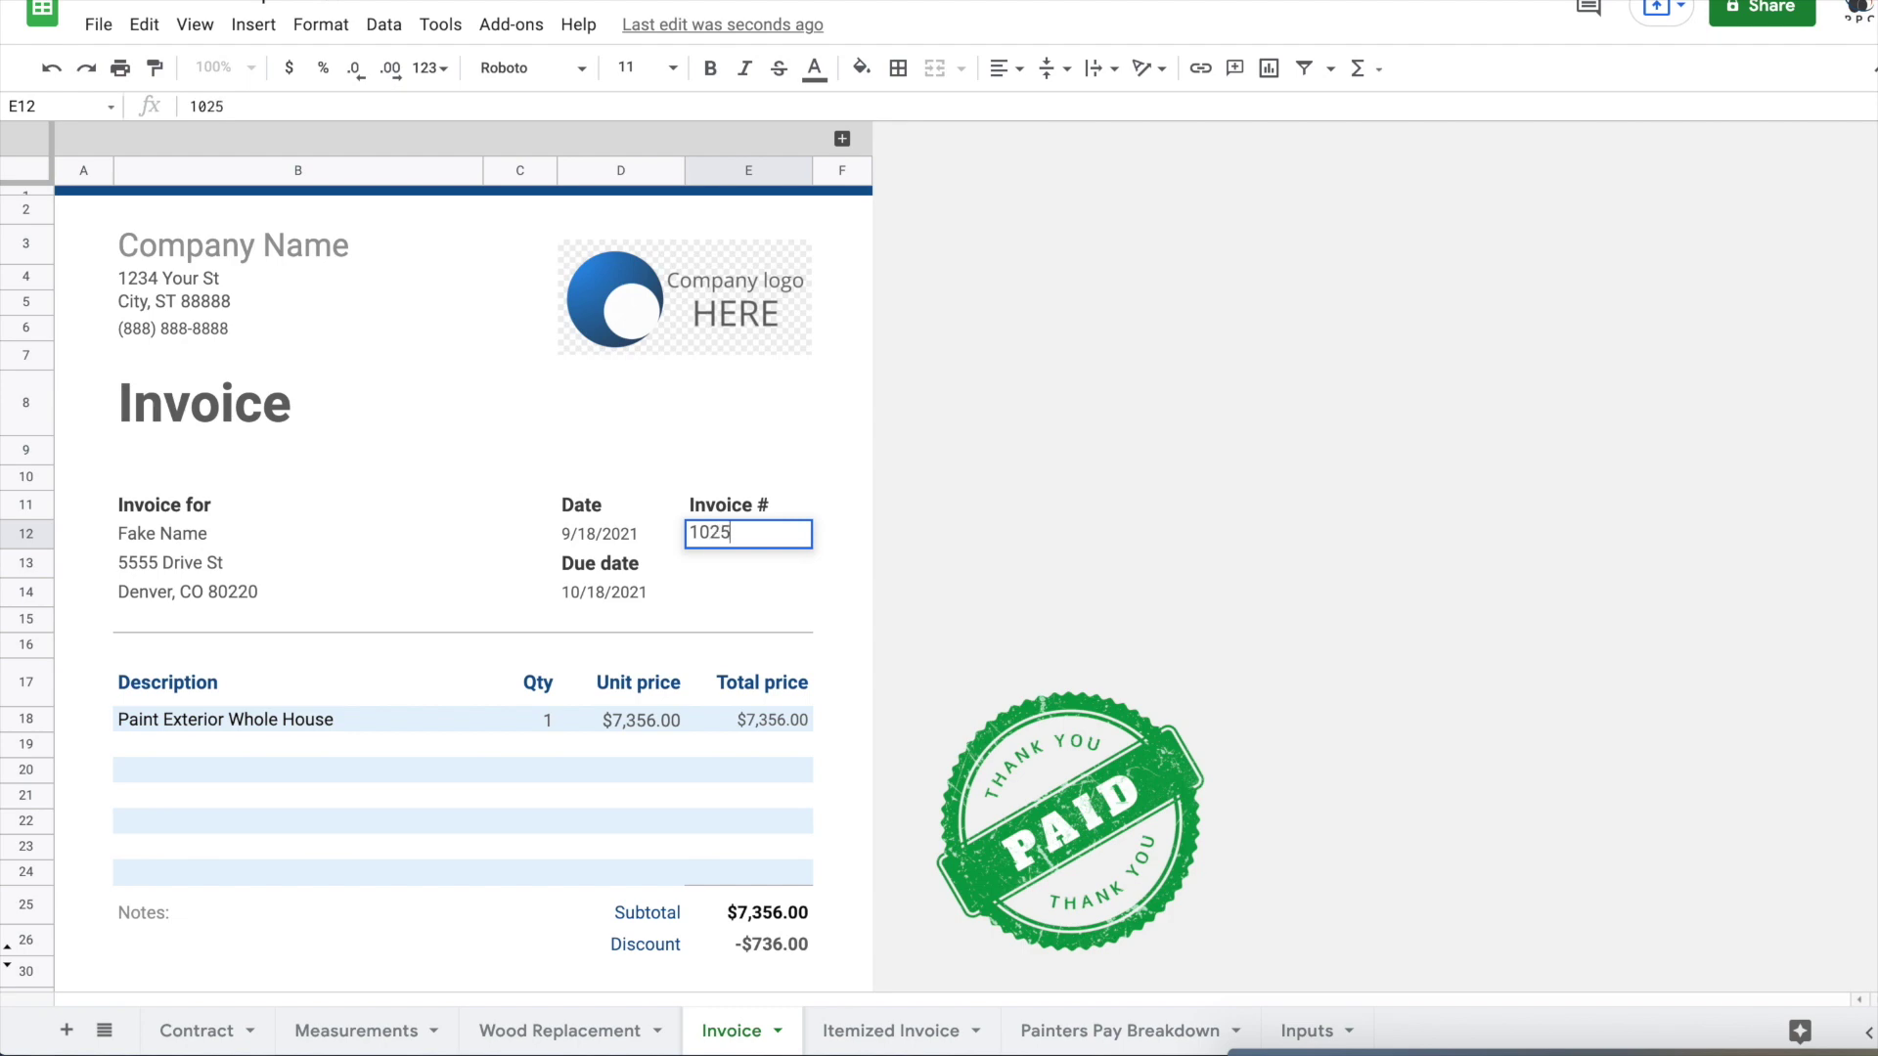
{"action": "key", "text": "Return"}
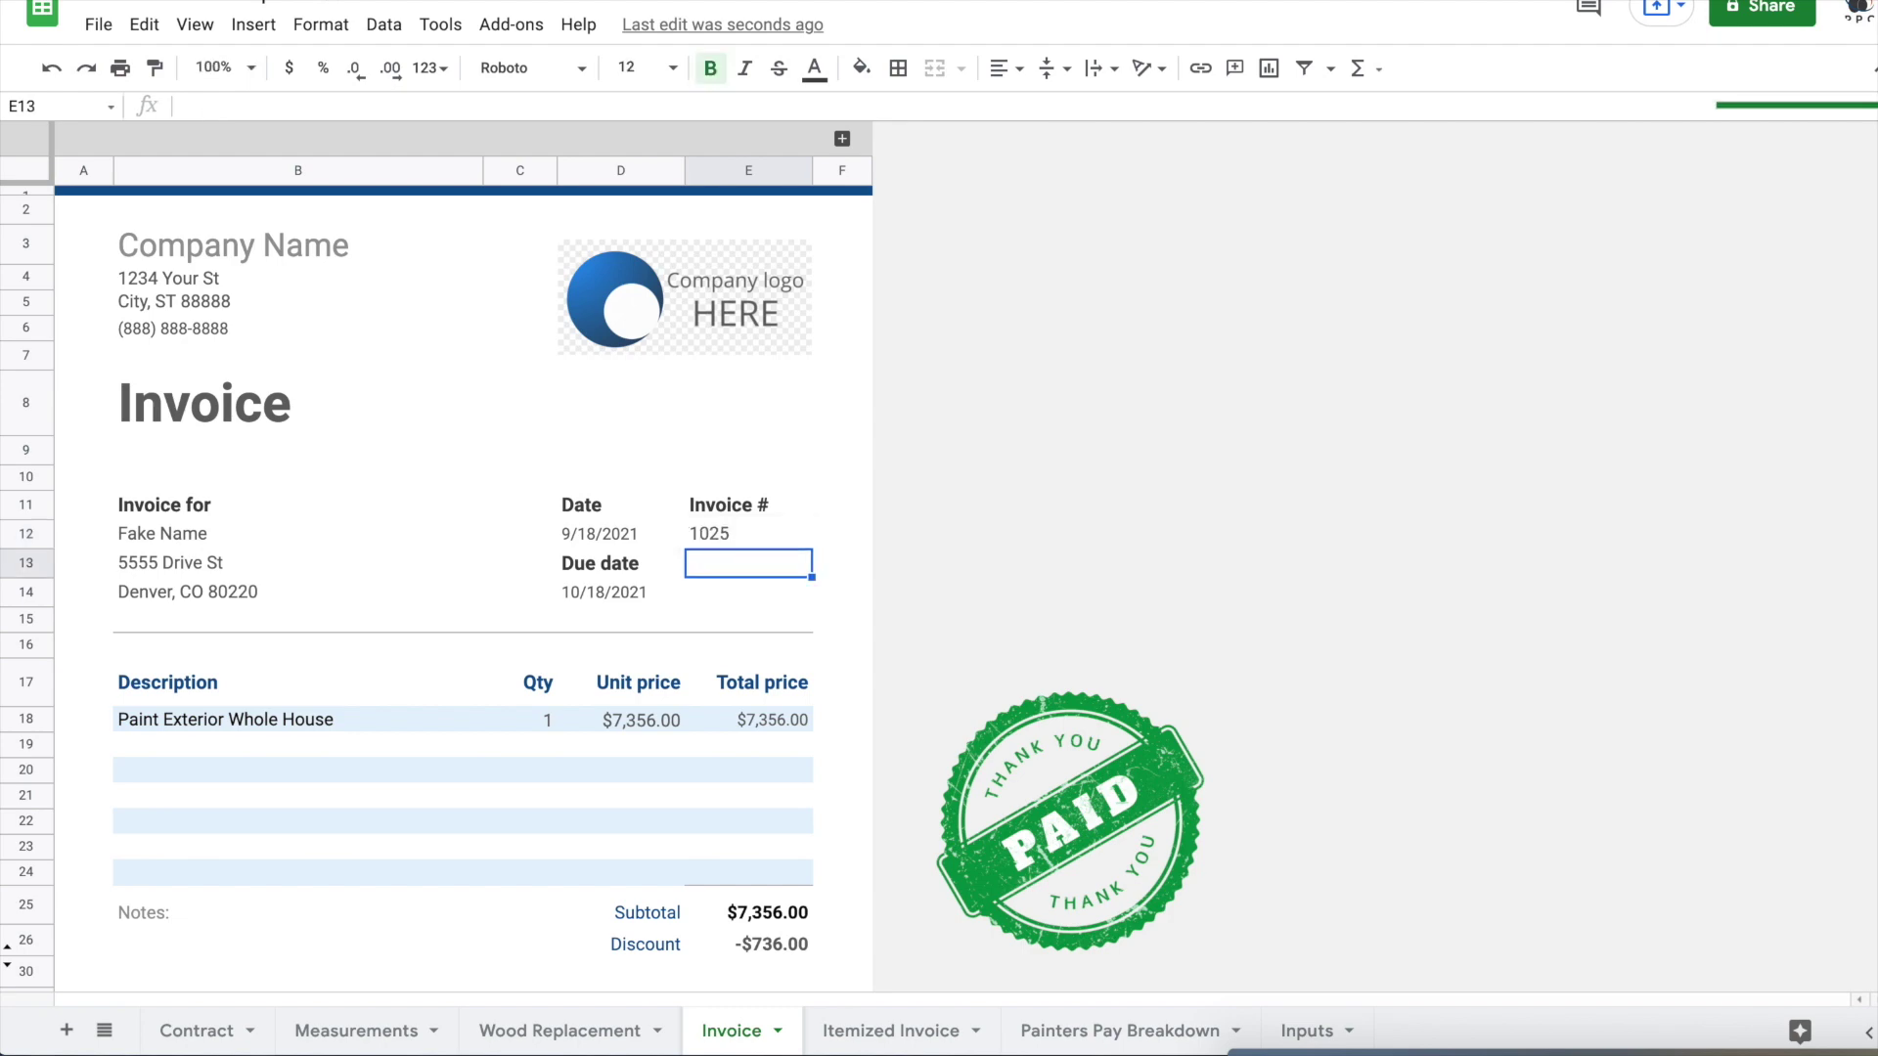